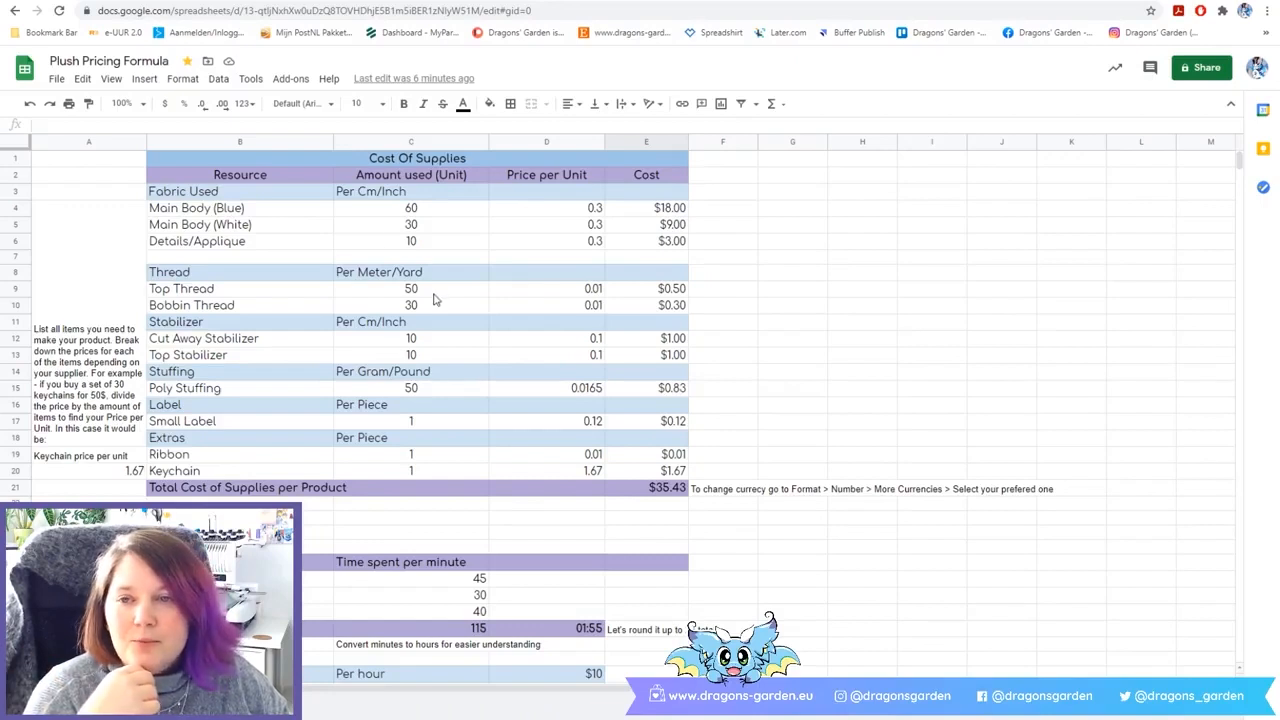
Examine the fabric amounts and price per unit, and inspect the cost formula for Main Body (Blue).
{"action": "left_click", "coordinate": [382, 213]}
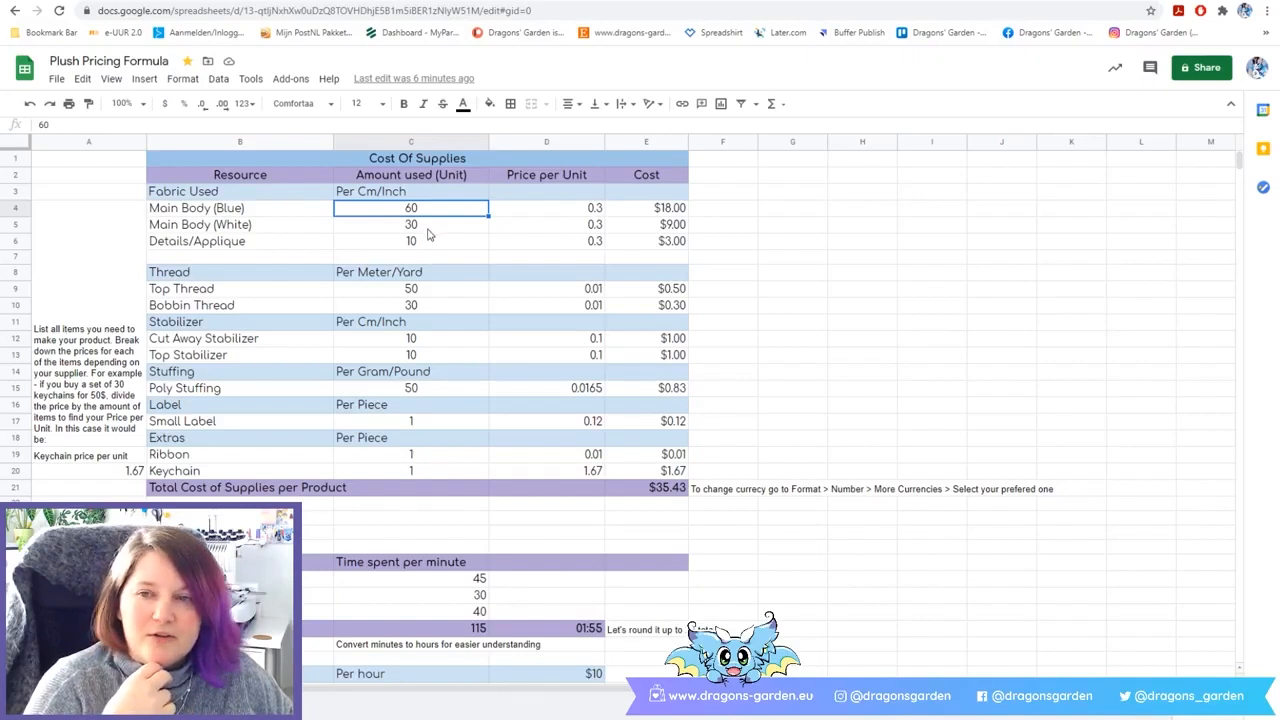
{"action": "left_click", "coordinate": [377, 244]}
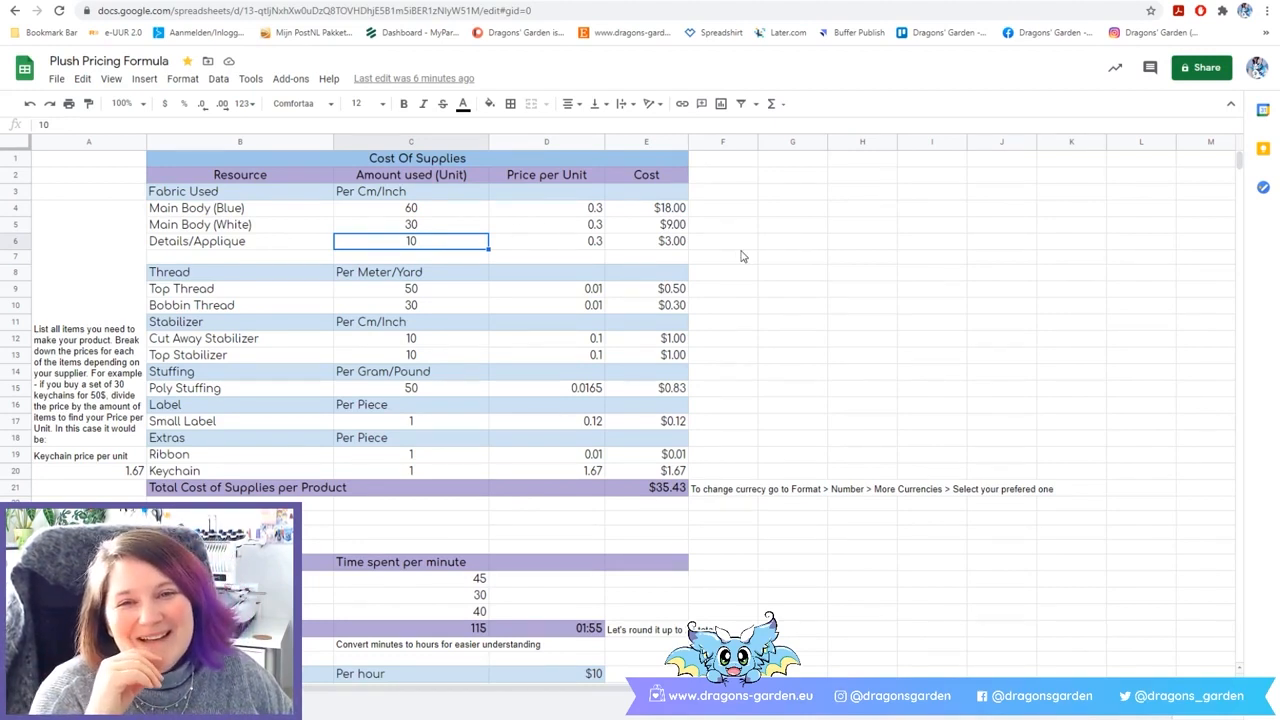
{"action": "left_click", "coordinate": [597, 209]}
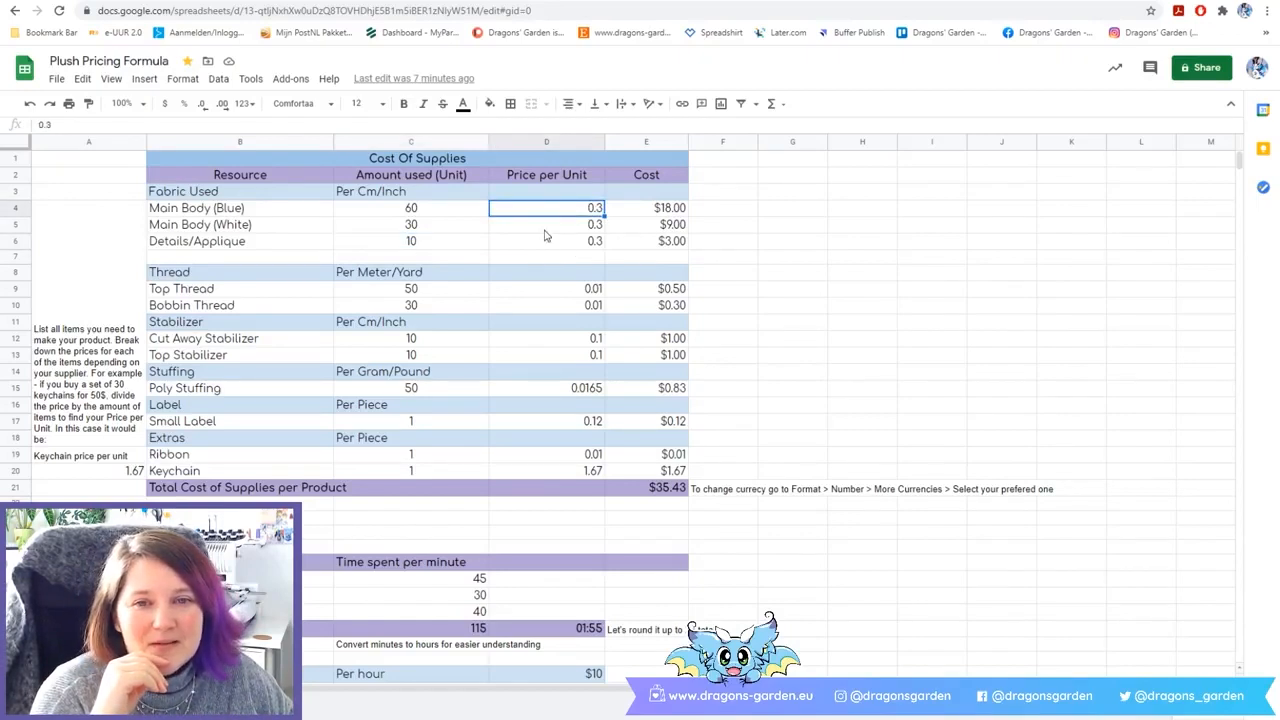
{"action": "left_click", "coordinate": [638, 211]}
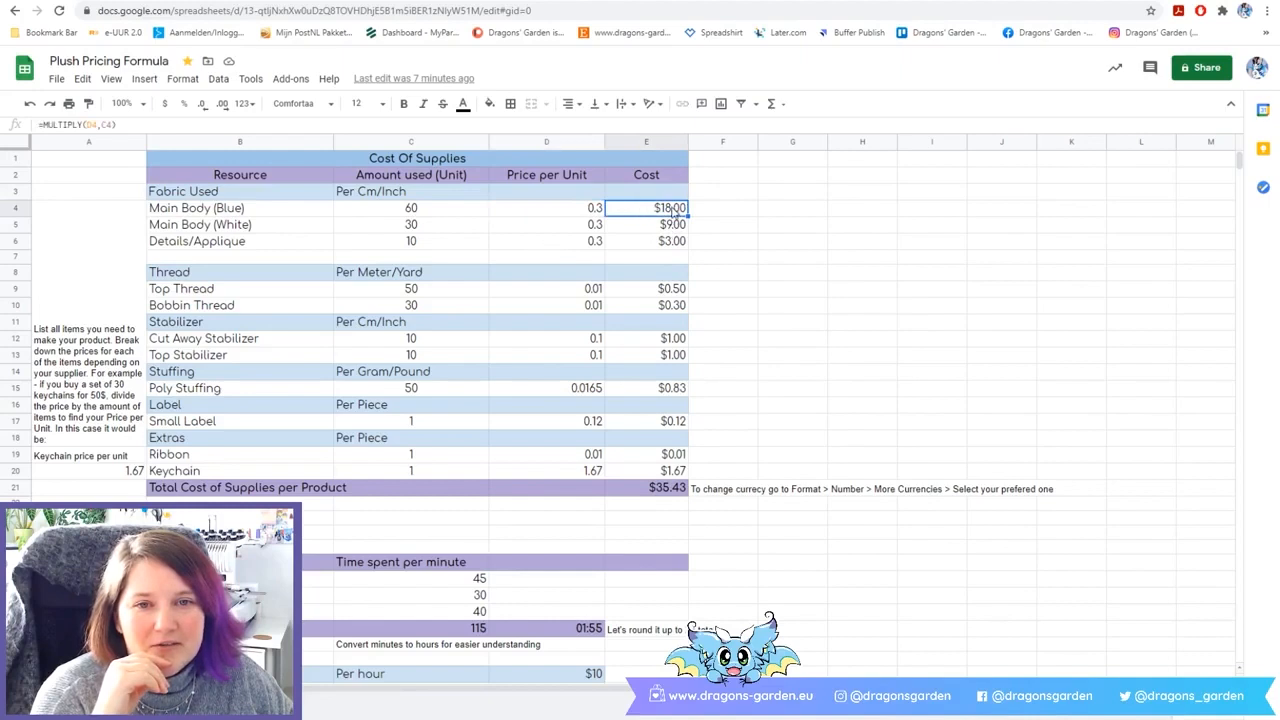
{"action": "double_click", "coordinate": [670, 207]}
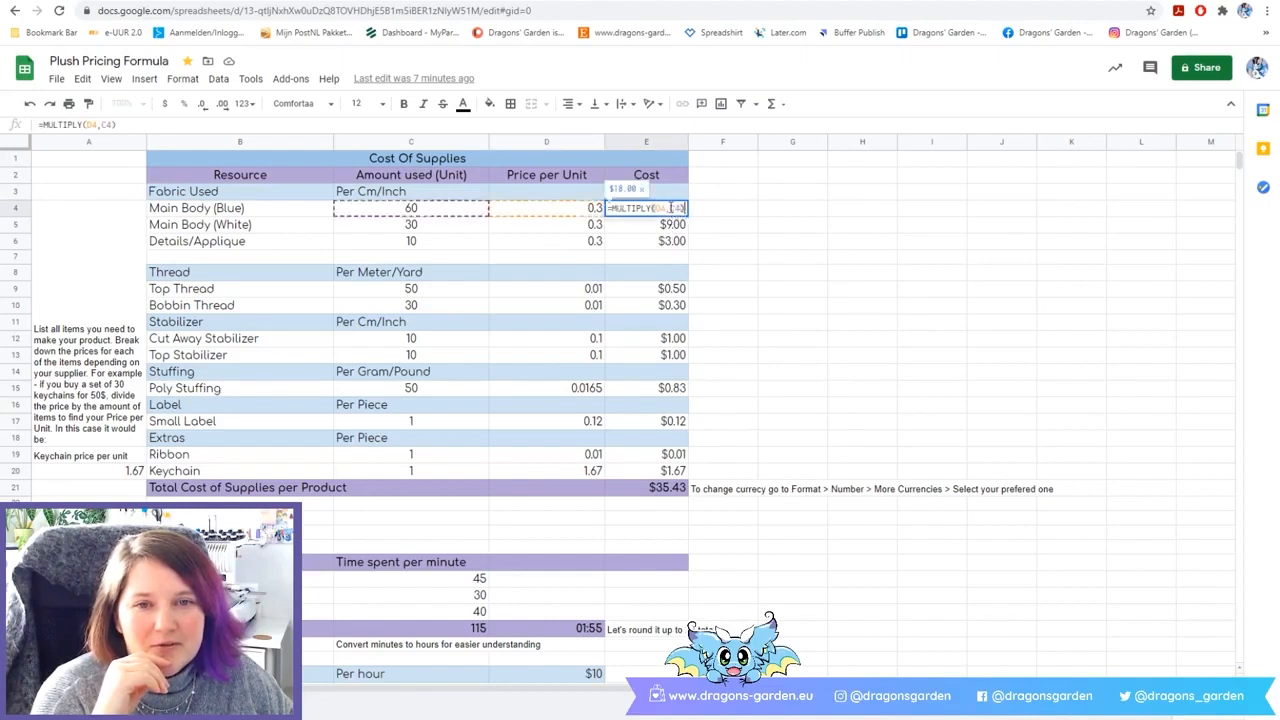
{"action": "left_click", "coordinate": [798, 212]}
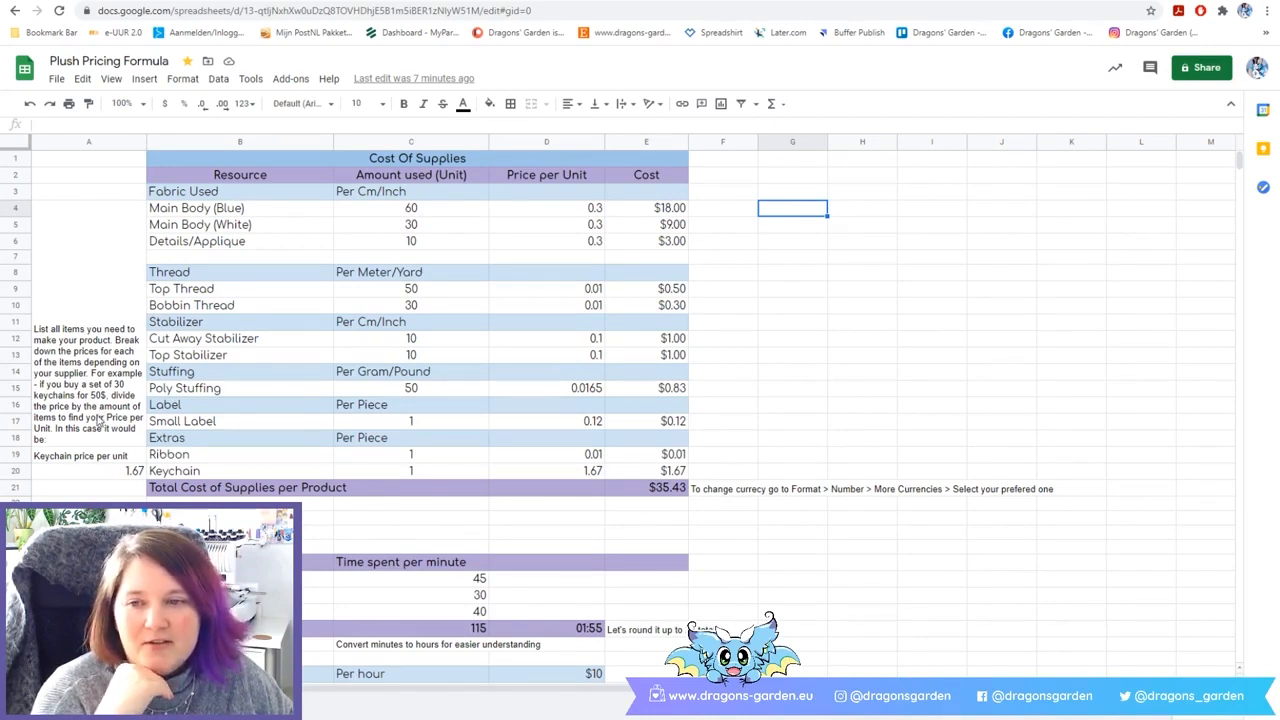
Inspect the division formula in the keychain price example and the keychain's price per unit in the supplies table.
{"action": "scroll", "coordinate": [114, 386], "scroll_direction": "down", "scroll_amount": 1}
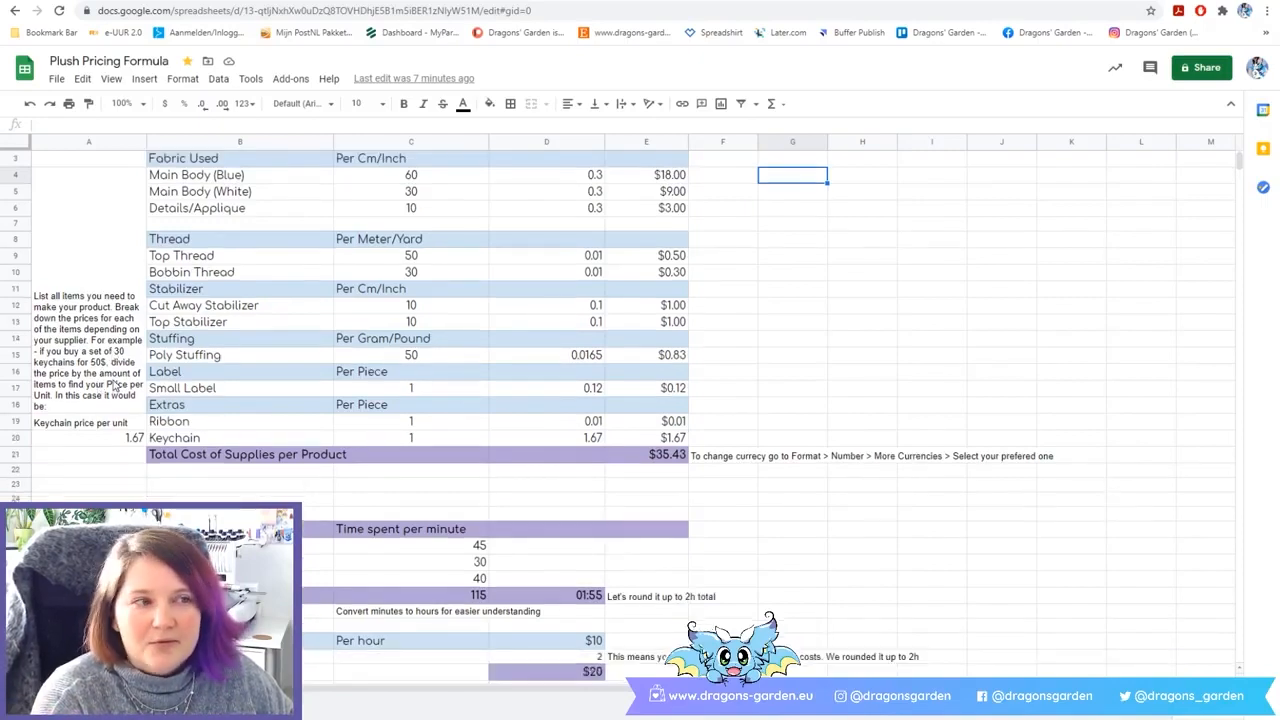
{"action": "scroll", "coordinate": [114, 384], "scroll_direction": "down", "scroll_amount": 1}
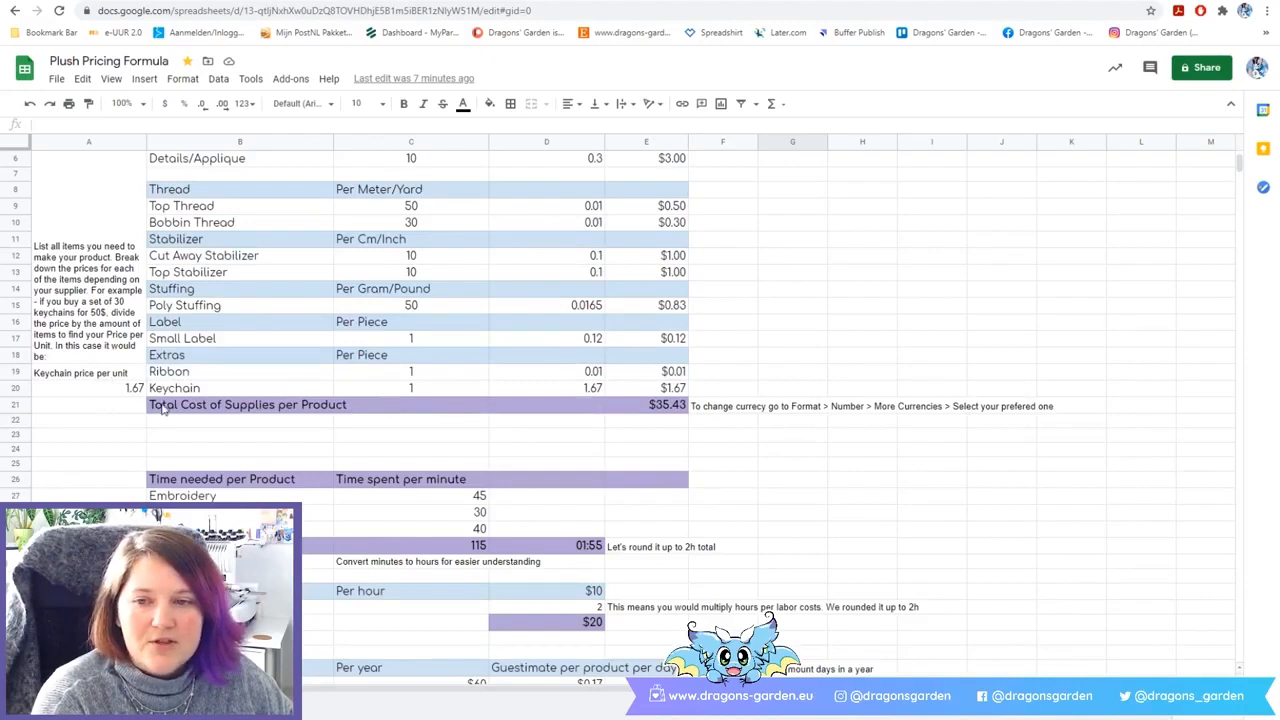
{"action": "scroll", "coordinate": [427, 400], "scroll_direction": "up", "scroll_amount": 1}
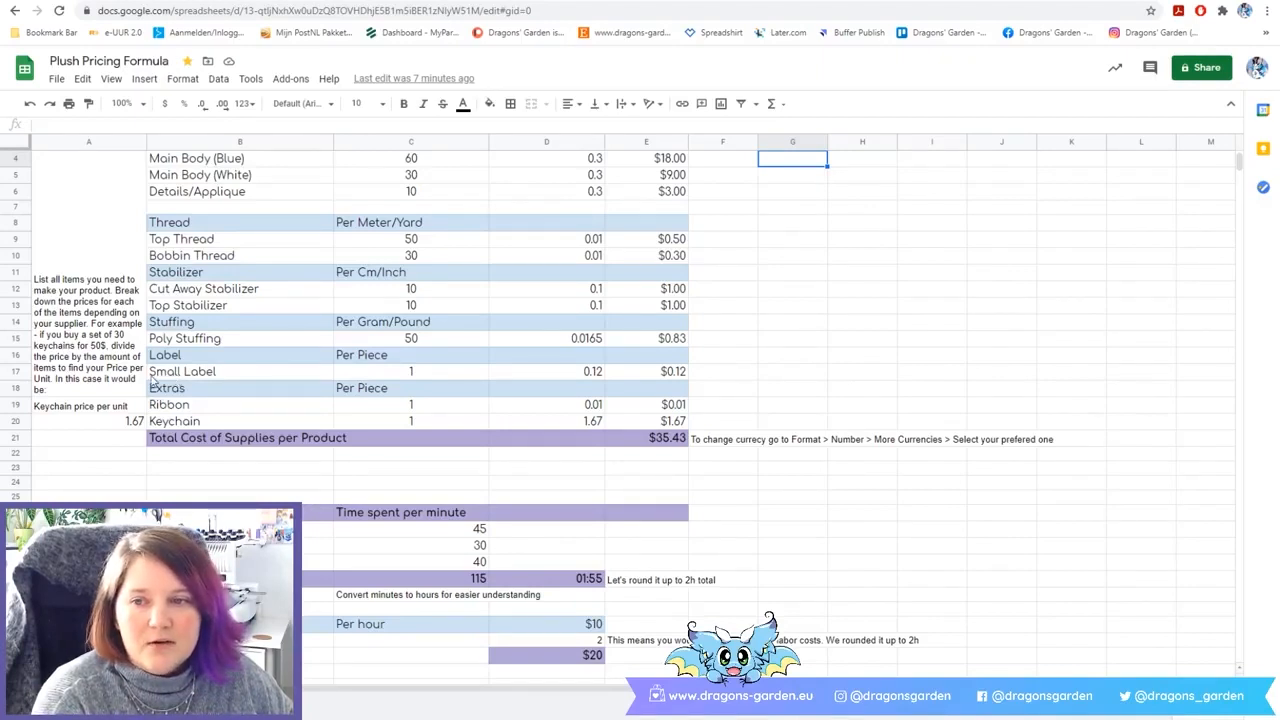
{"action": "double_click", "coordinate": [120, 424]}
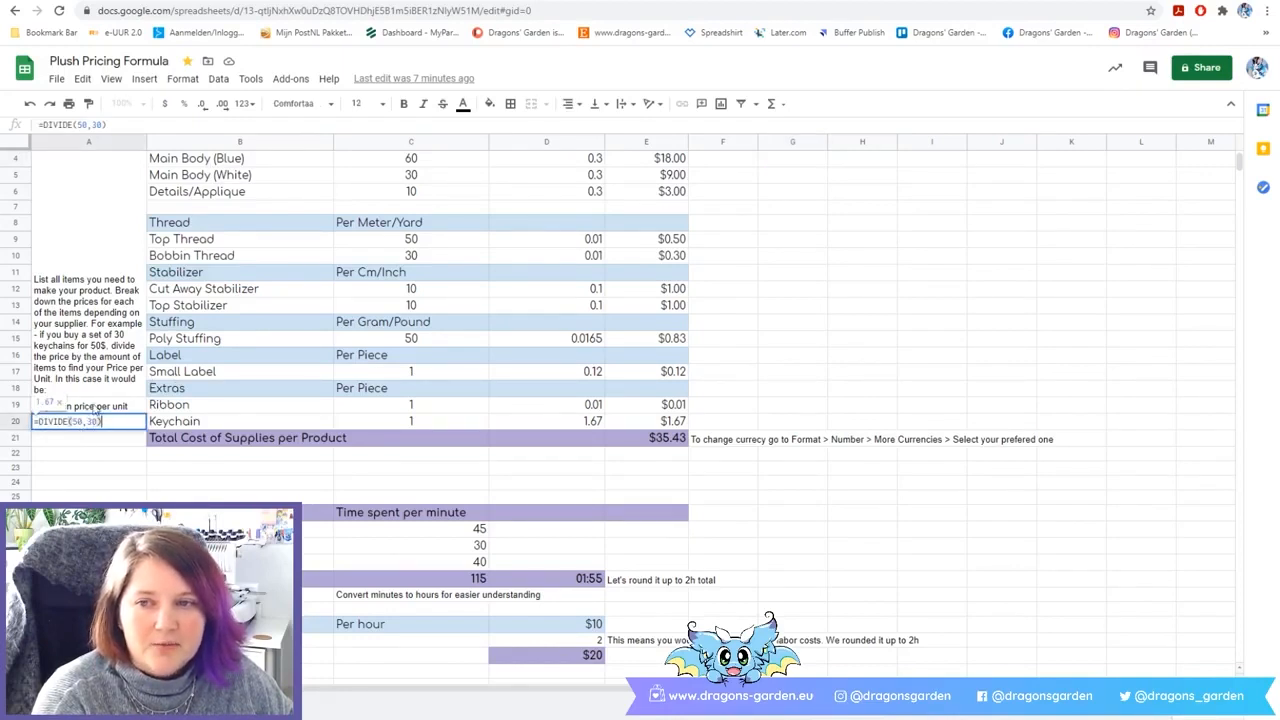
{"action": "left_click", "coordinate": [141, 468]}
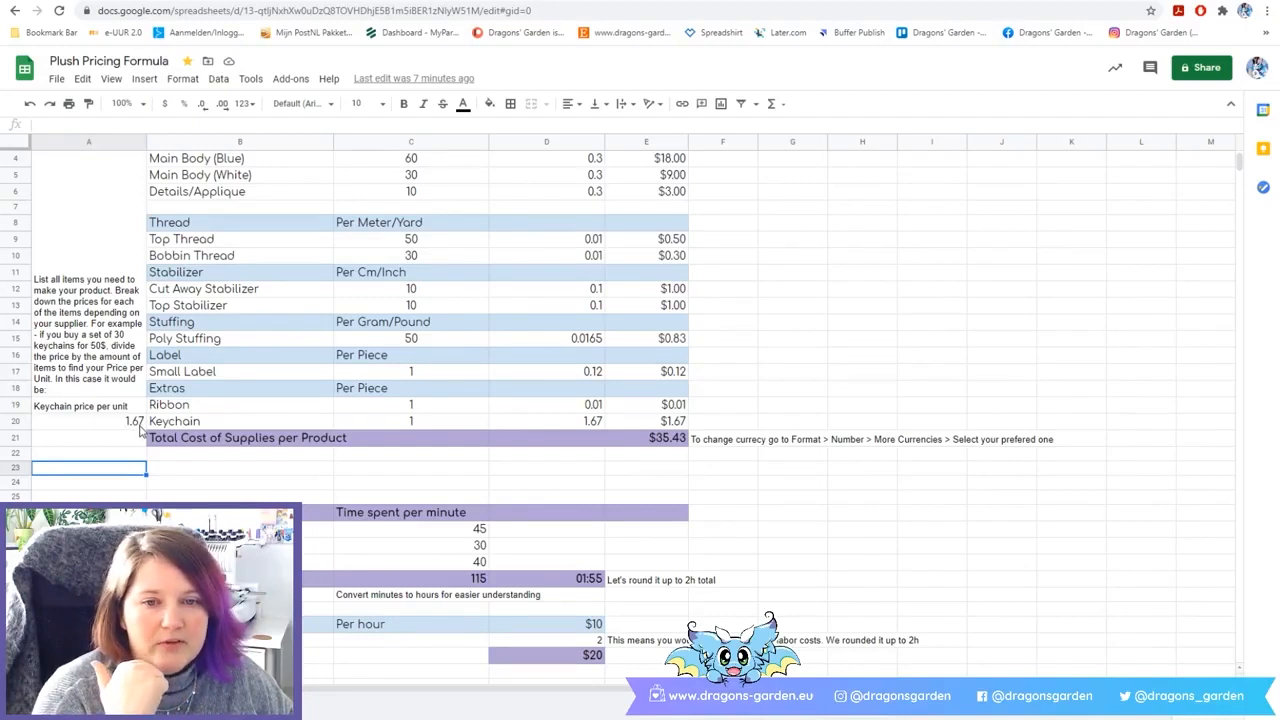
{"action": "left_click", "coordinate": [574, 428]}
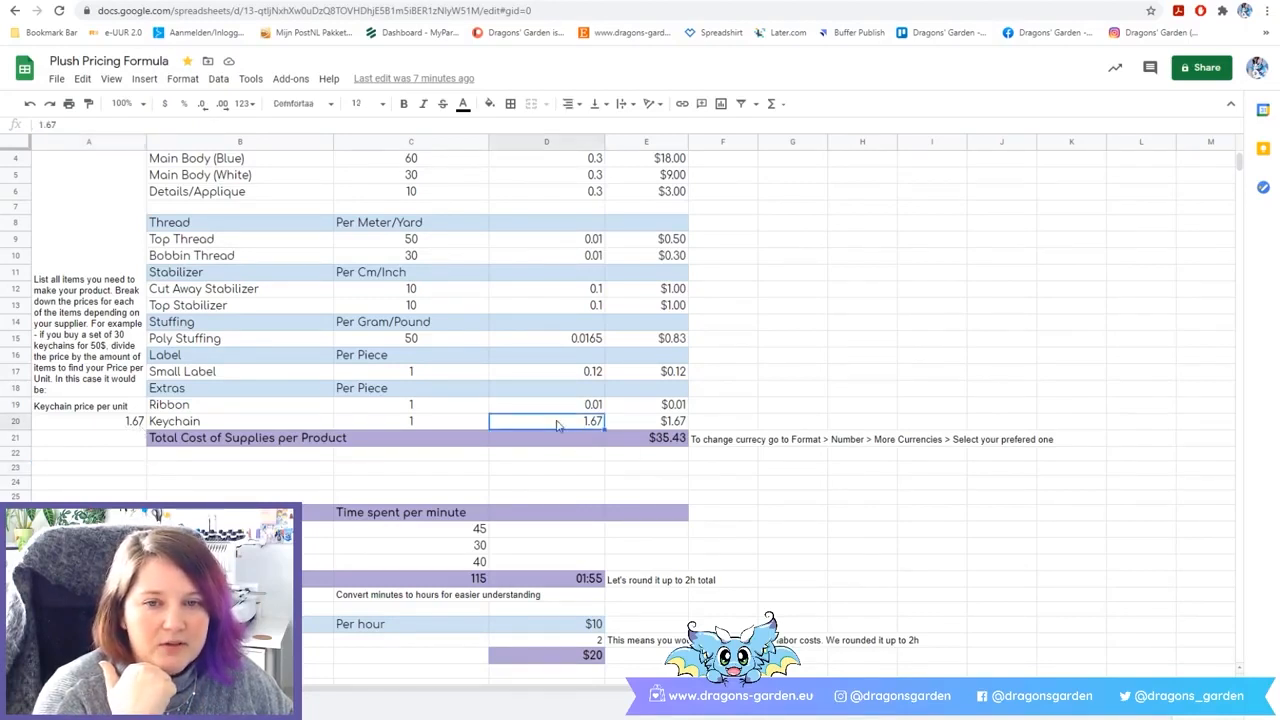
Inspect the sum formula behind Total Cost of Supplies per Product and the cost cells it covers.
{"action": "scroll", "coordinate": [560, 428], "scroll_direction": "up", "scroll_amount": 1}
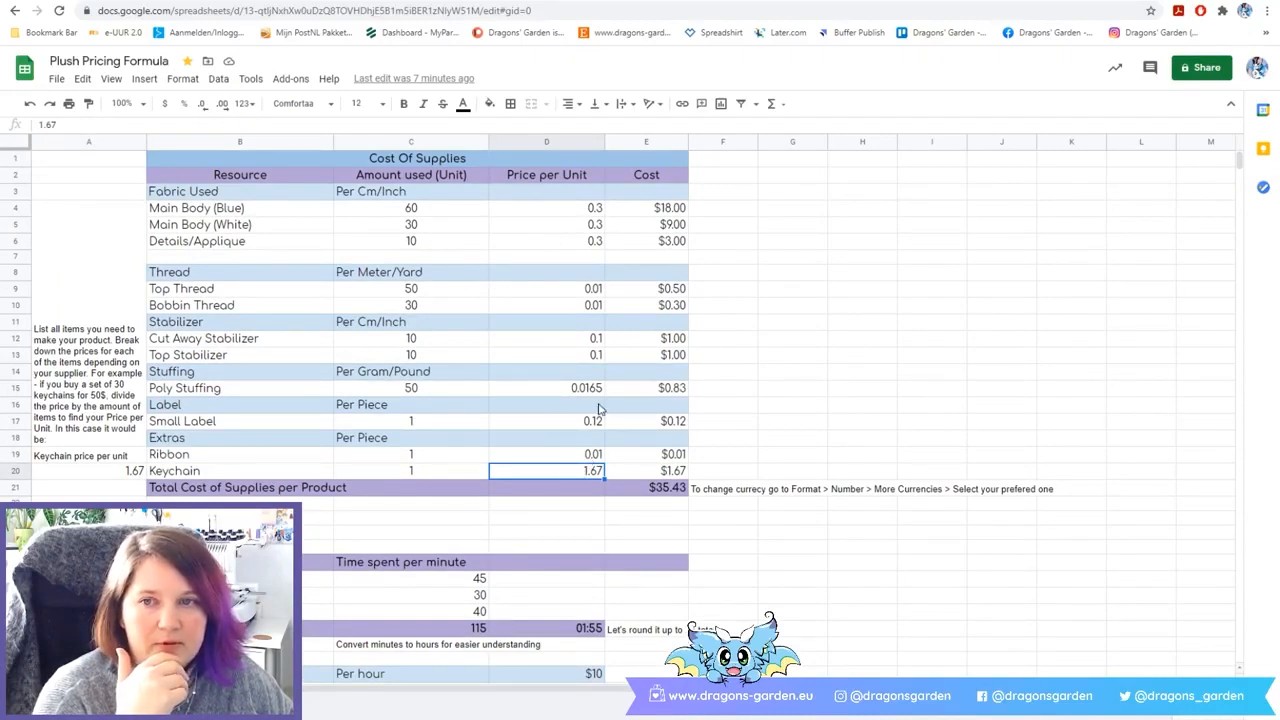
{"action": "scroll", "coordinate": [728, 470], "scroll_direction": "down", "scroll_amount": 1}
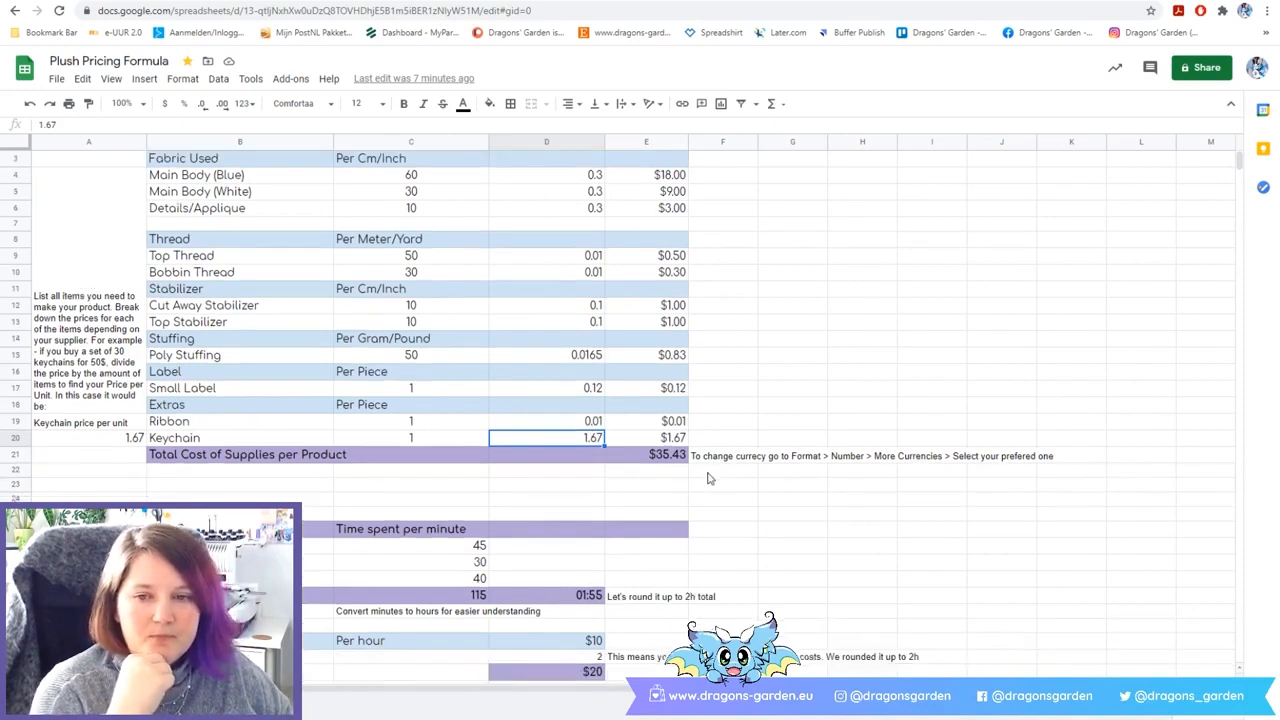
{"action": "left_click", "coordinate": [665, 455]}
{"action": "scroll", "coordinate": [710, 450], "scroll_direction": "up", "scroll_amount": 1}
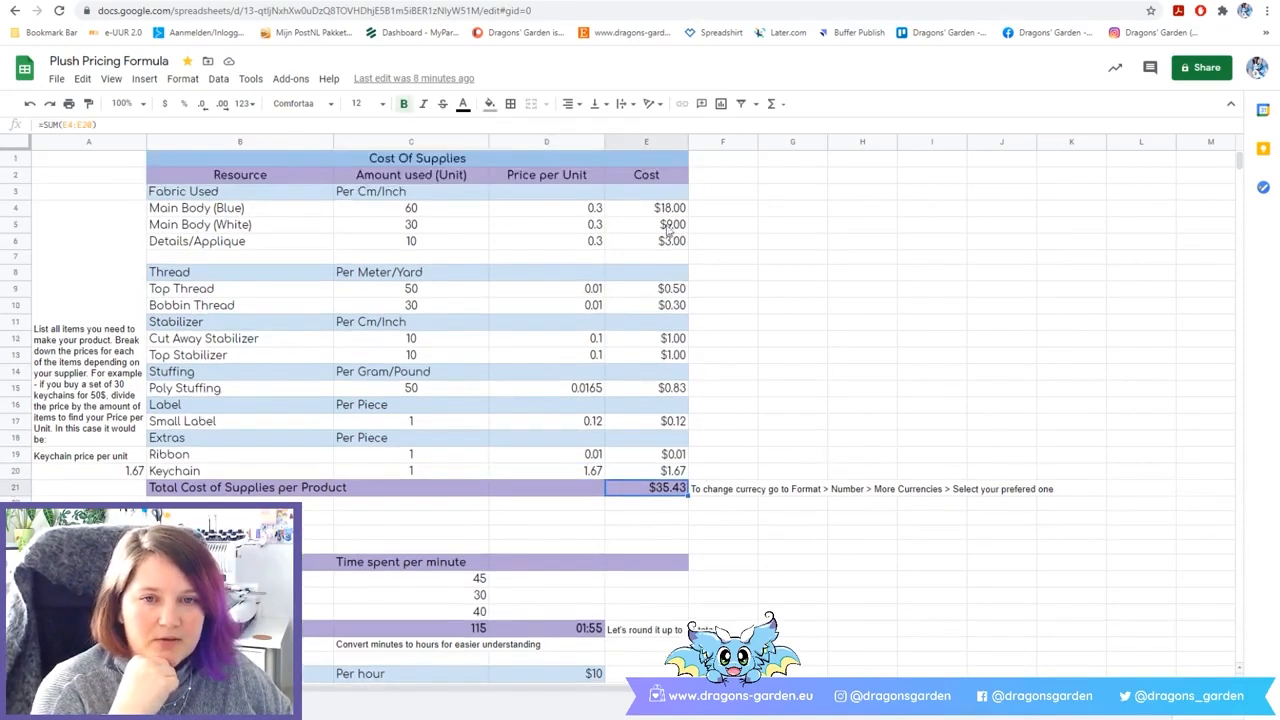
{"action": "double_click", "coordinate": [673, 489]}
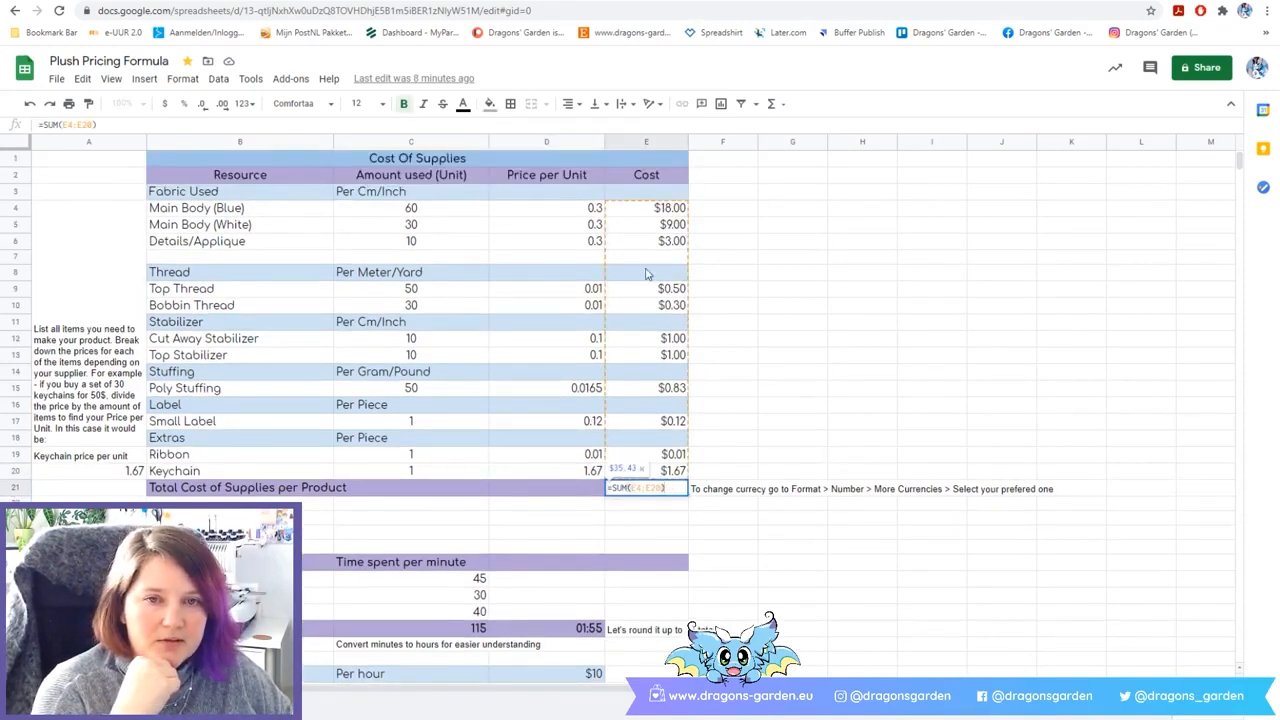
{"action": "left_click", "coordinate": [738, 459]}
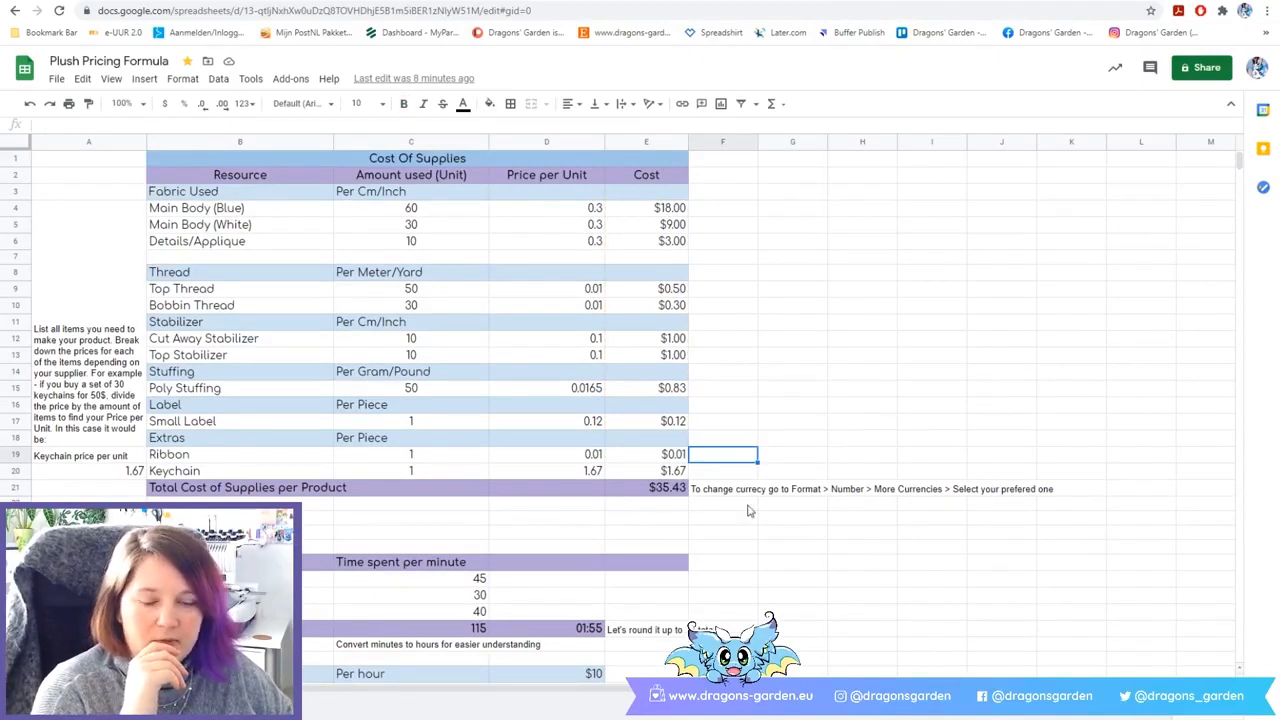
{"action": "scroll", "coordinate": [690, 512], "scroll_direction": "down", "scroll_amount": 1}
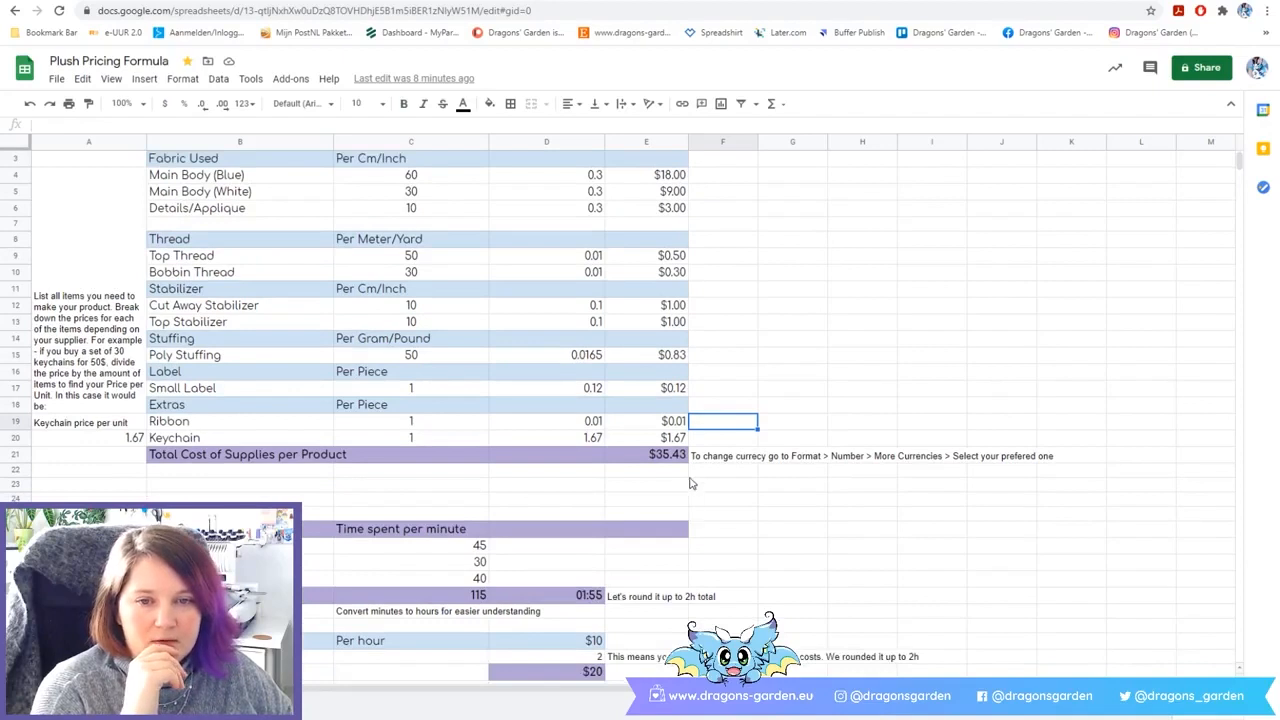
{"action": "scroll", "coordinate": [695, 486], "scroll_direction": "up", "scroll_amount": 1}
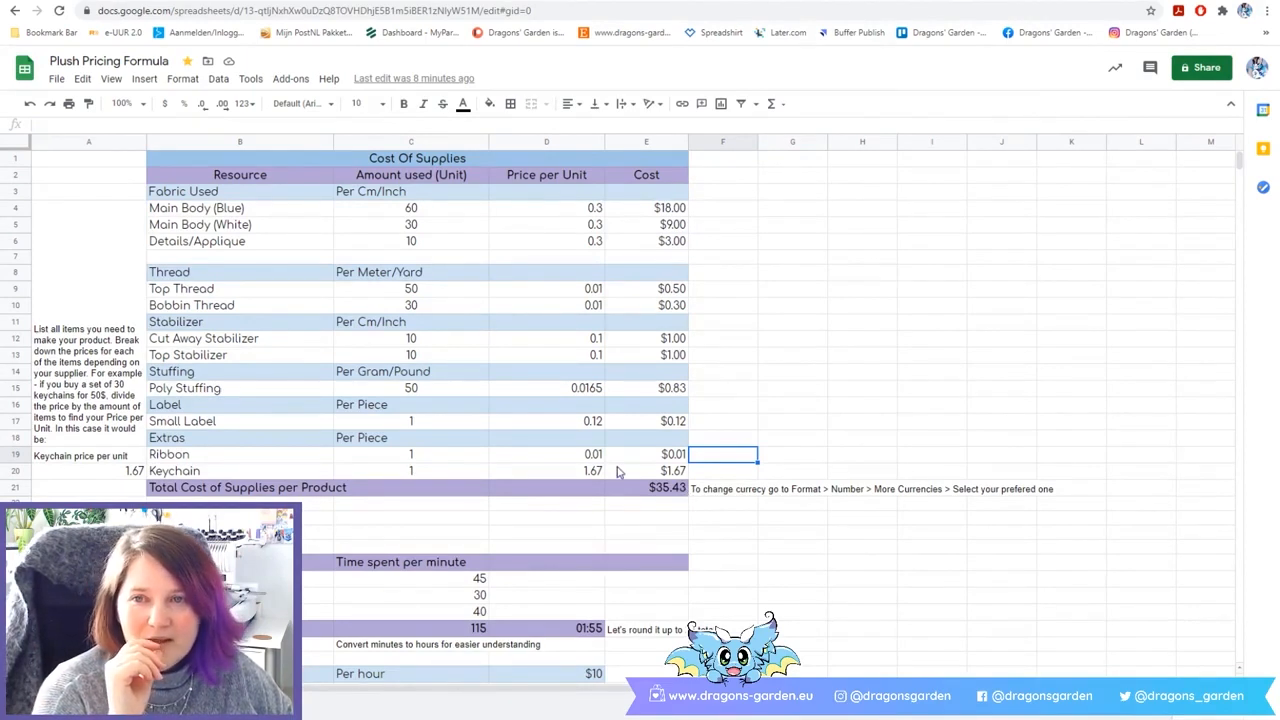
{"action": "left_click", "coordinate": [655, 489]}
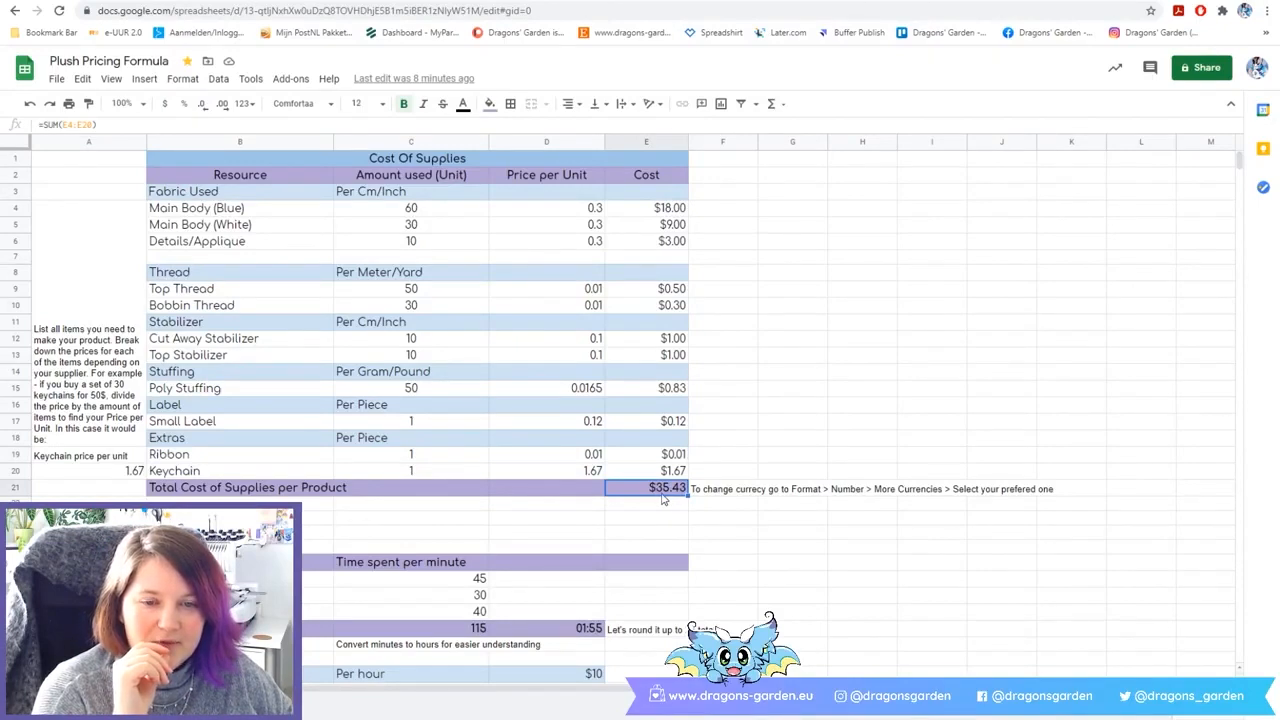
Review the embroidery, stuffing and hand sewing entries under Time needed per Product and their minutes.
{"action": "scroll", "coordinate": [745, 504], "scroll_direction": "down", "scroll_amount": 1}
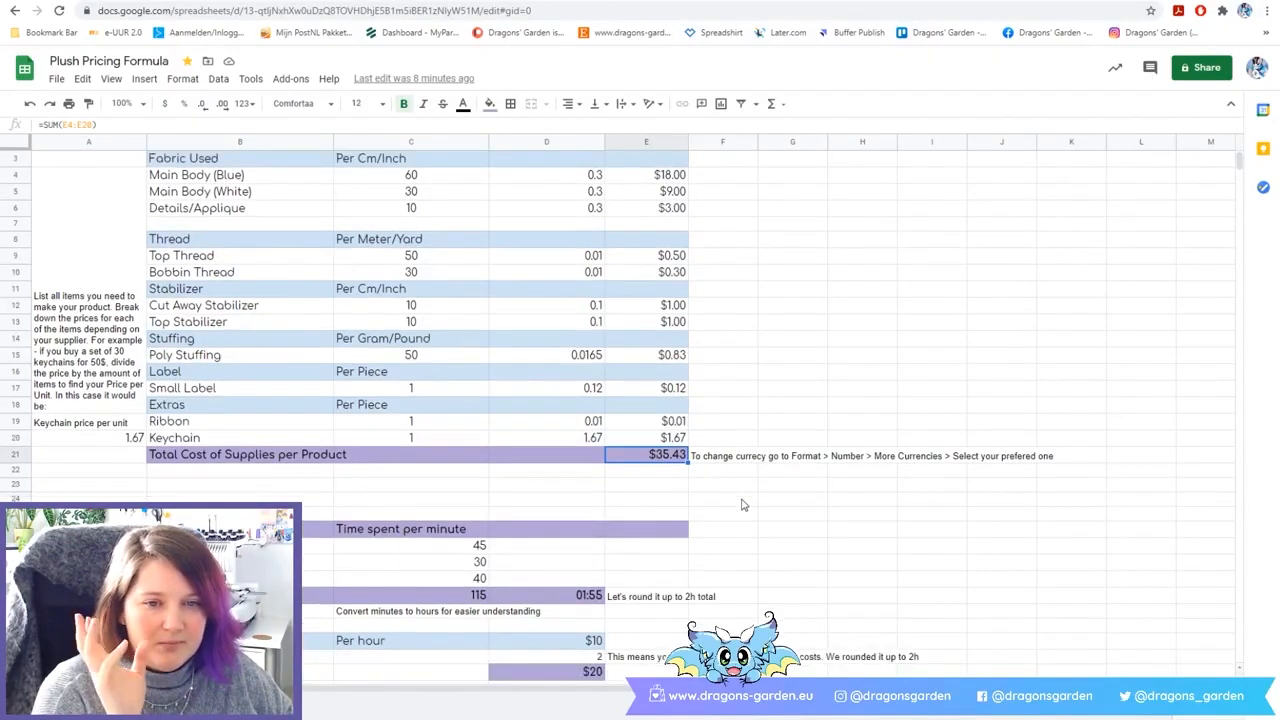
{"action": "scroll", "coordinate": [740, 505], "scroll_direction": "down", "scroll_amount": 2}
{"action": "scroll", "coordinate": [738, 506], "scroll_direction": "up", "scroll_amount": 1}
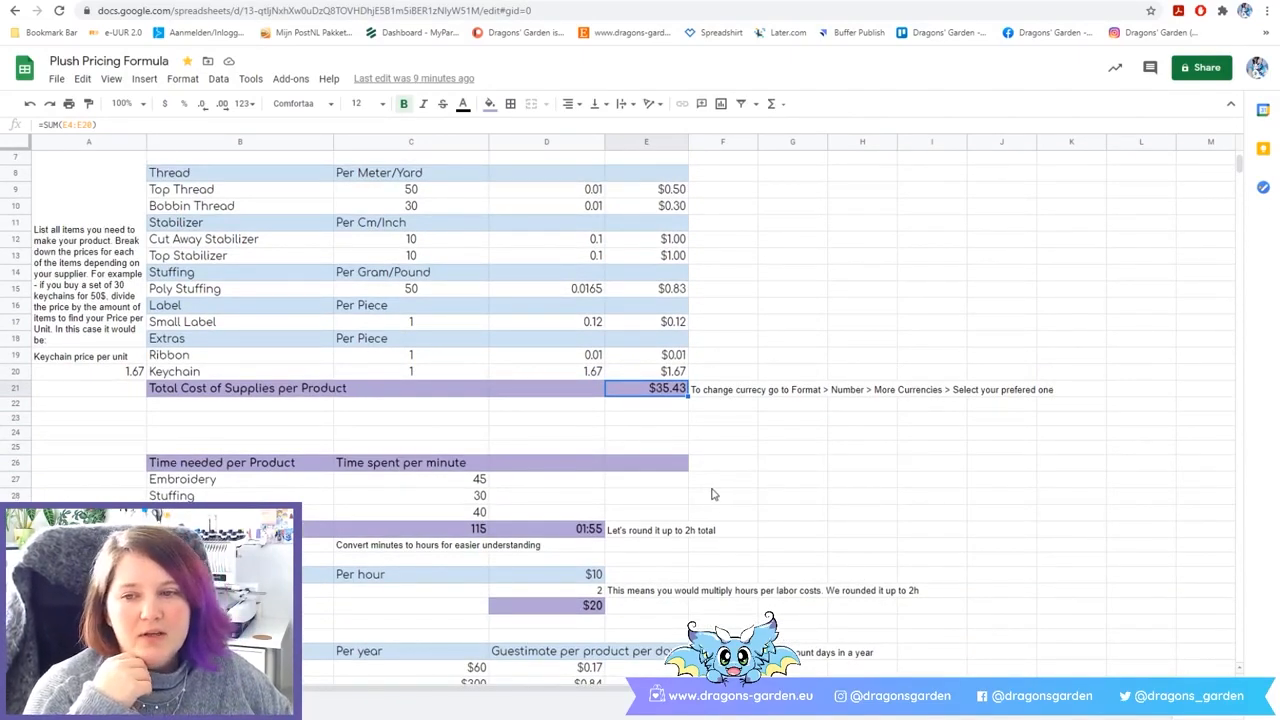
{"action": "scroll", "coordinate": [686, 497], "scroll_direction": "down", "scroll_amount": 1}
{"action": "scroll", "coordinate": [681, 493], "scroll_direction": "down", "scroll_amount": 2}
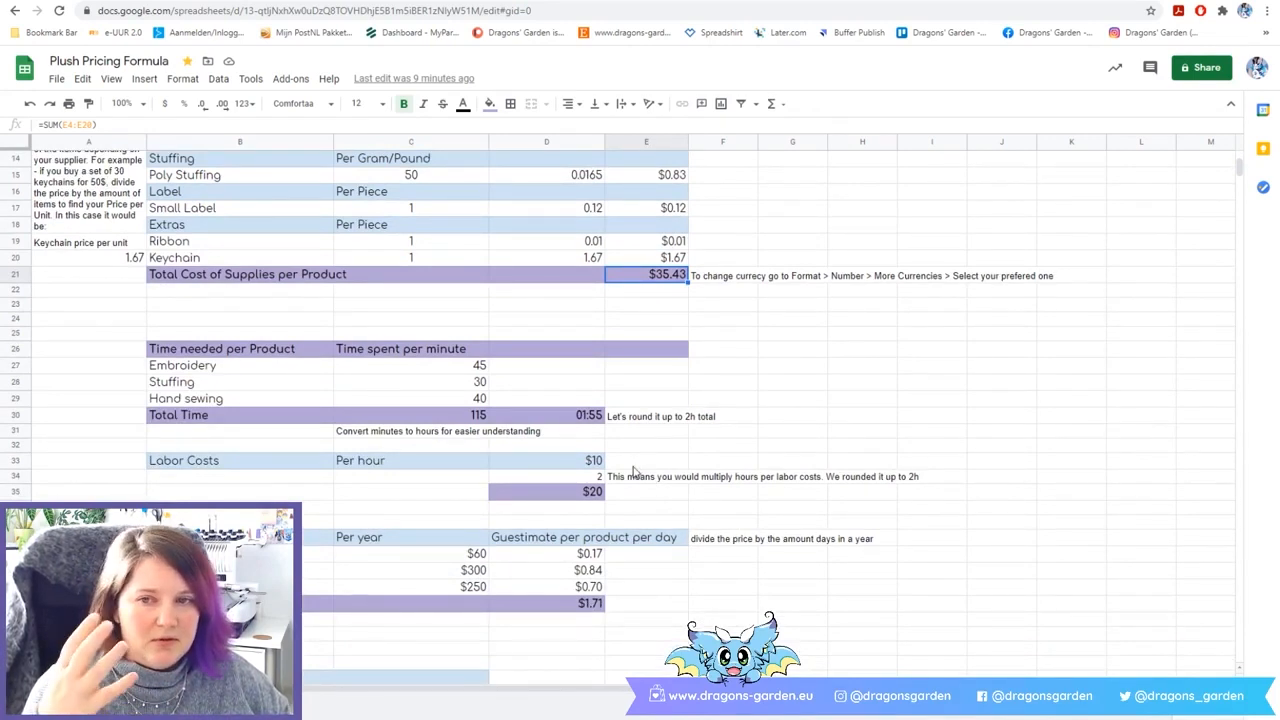
{"action": "left_click", "coordinate": [309, 368]}
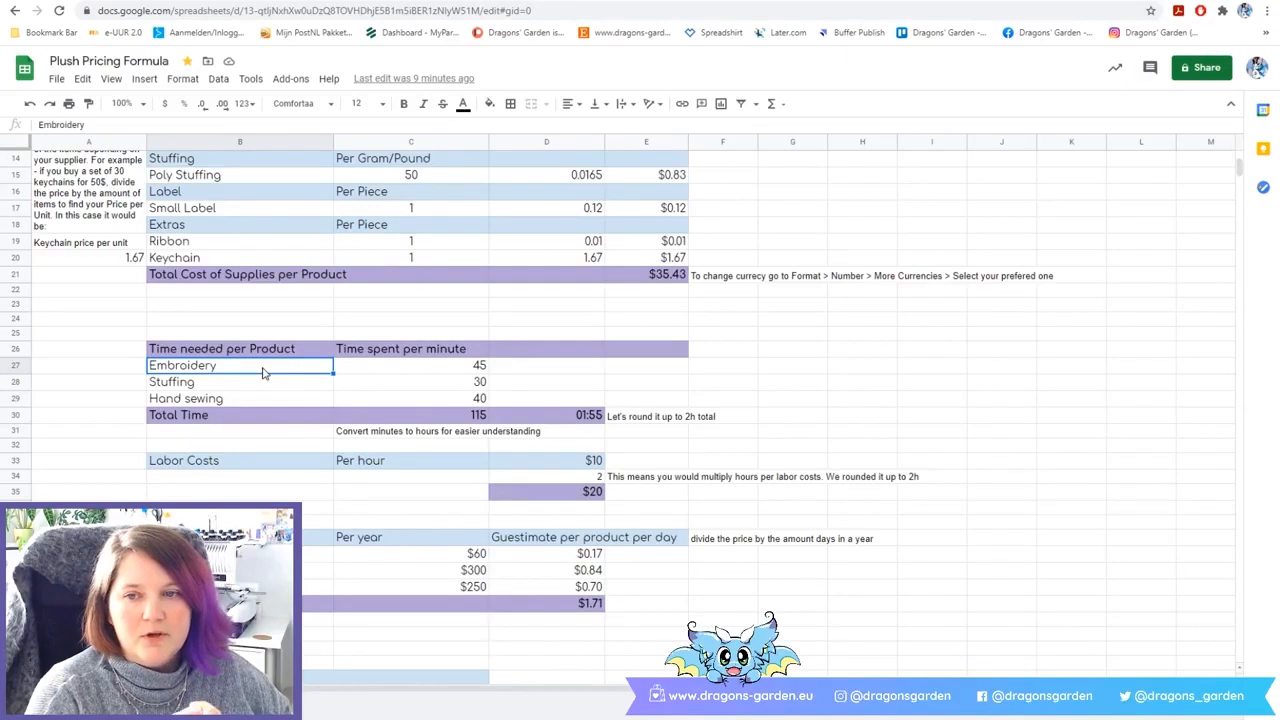
{"action": "left_click", "coordinate": [265, 387]}
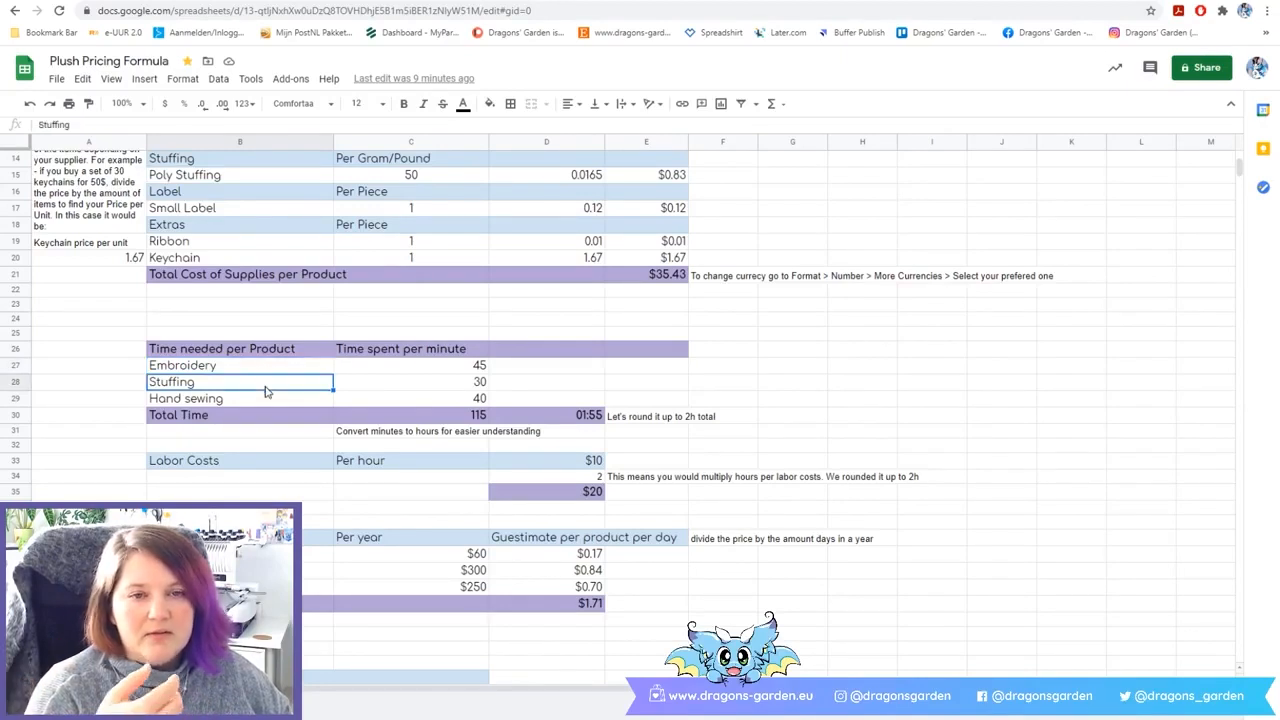
{"action": "left_click", "coordinate": [255, 400]}
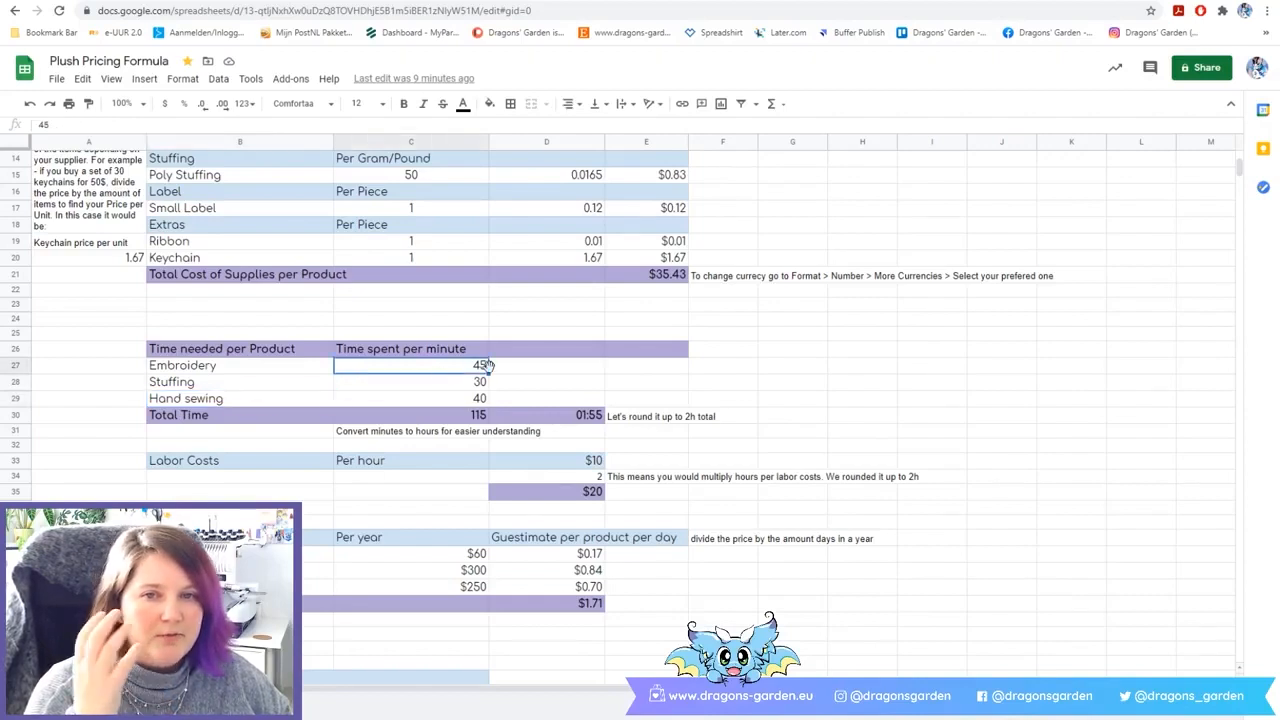
Inspect the Total Time formulas that sum the minutes and convert them to hours.
{"action": "left_click", "coordinate": [457, 418]}
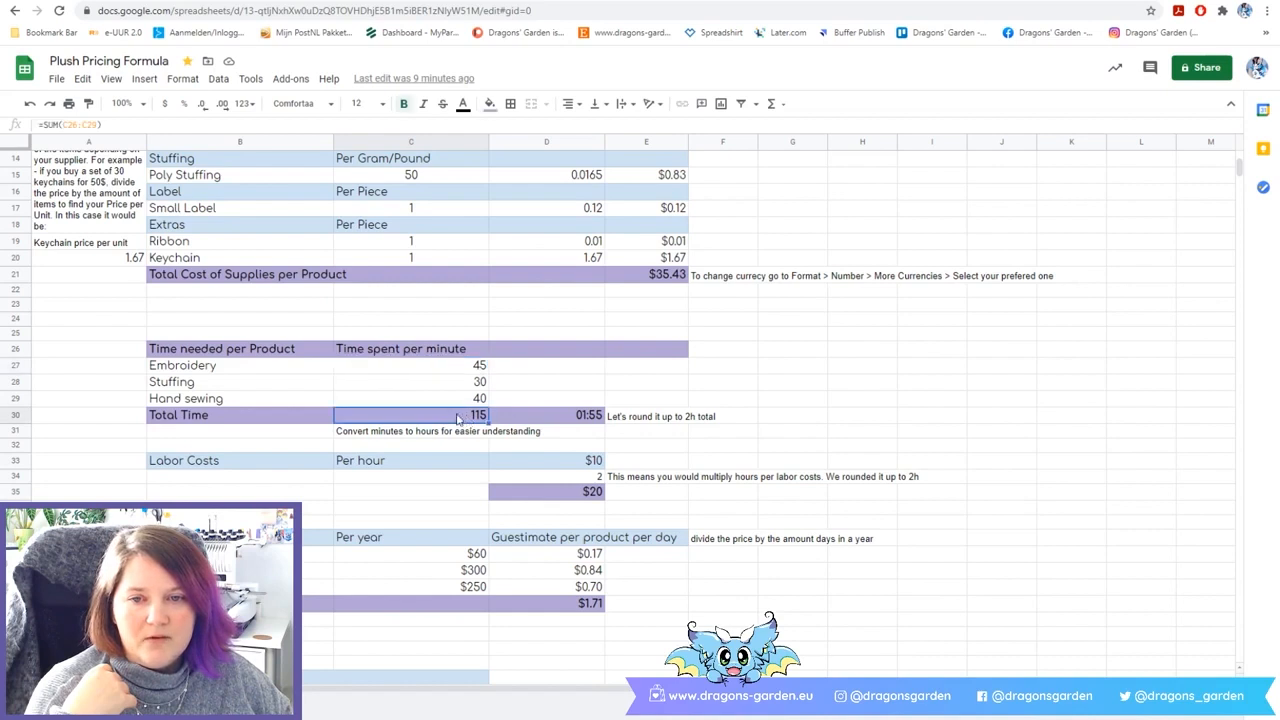
{"action": "double_click", "coordinate": [470, 418]}
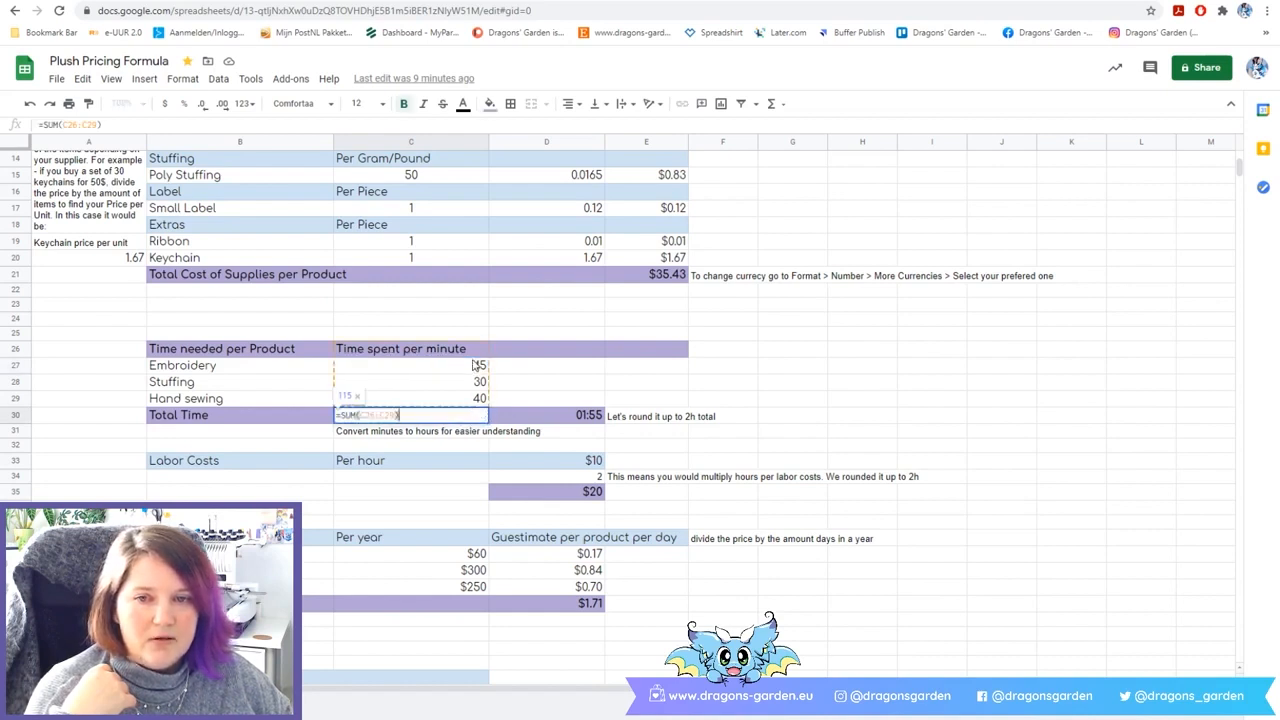
{"action": "left_click", "coordinate": [539, 387]}
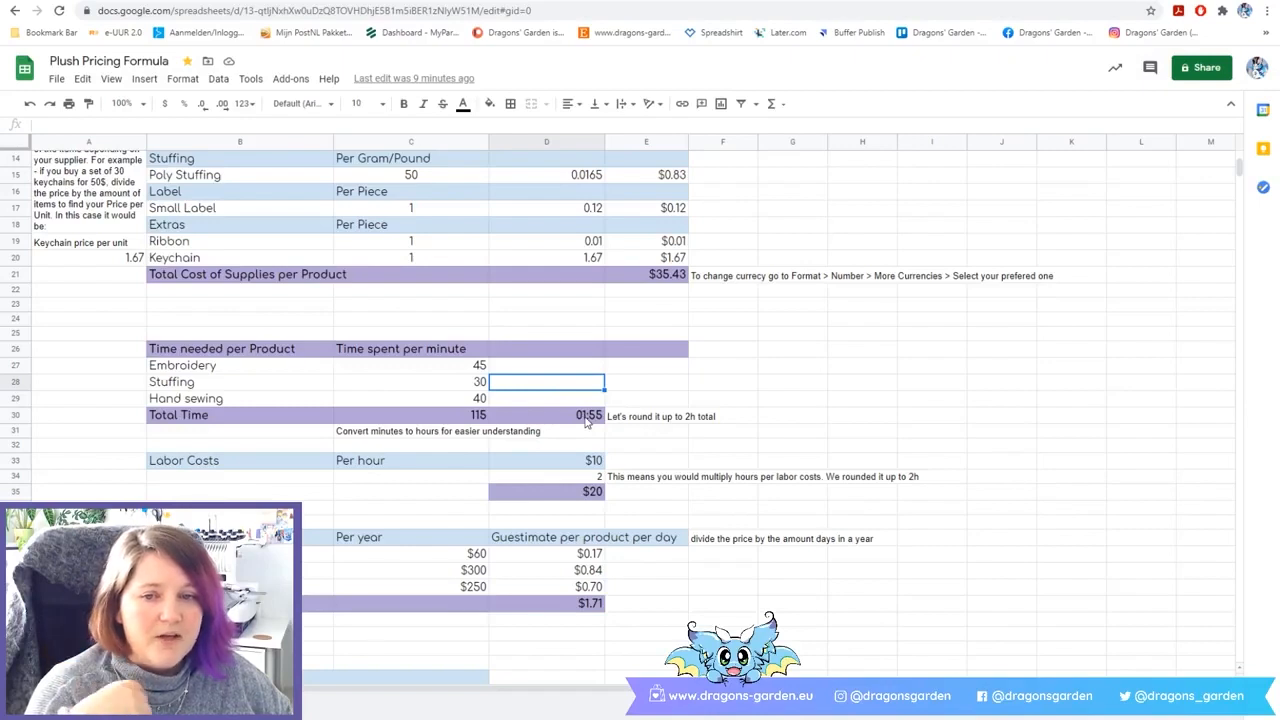
{"action": "double_click", "coordinate": [587, 420]}
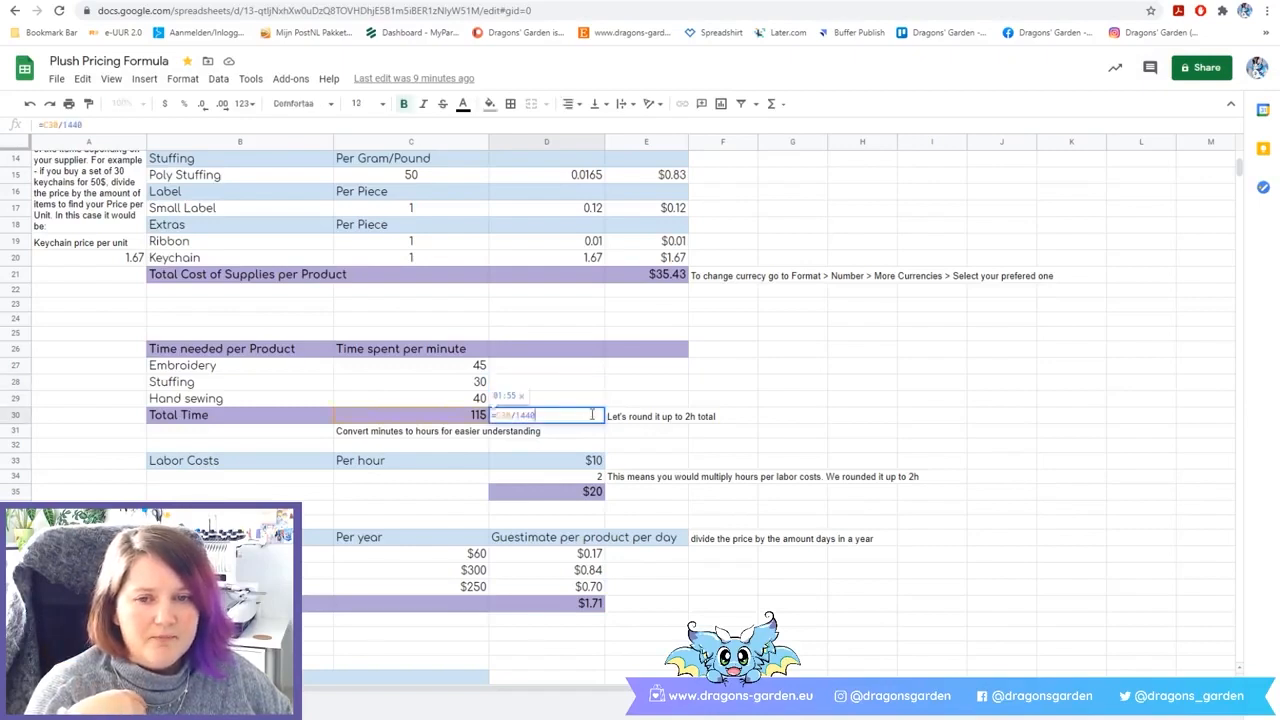
{"action": "left_click", "coordinate": [617, 400]}
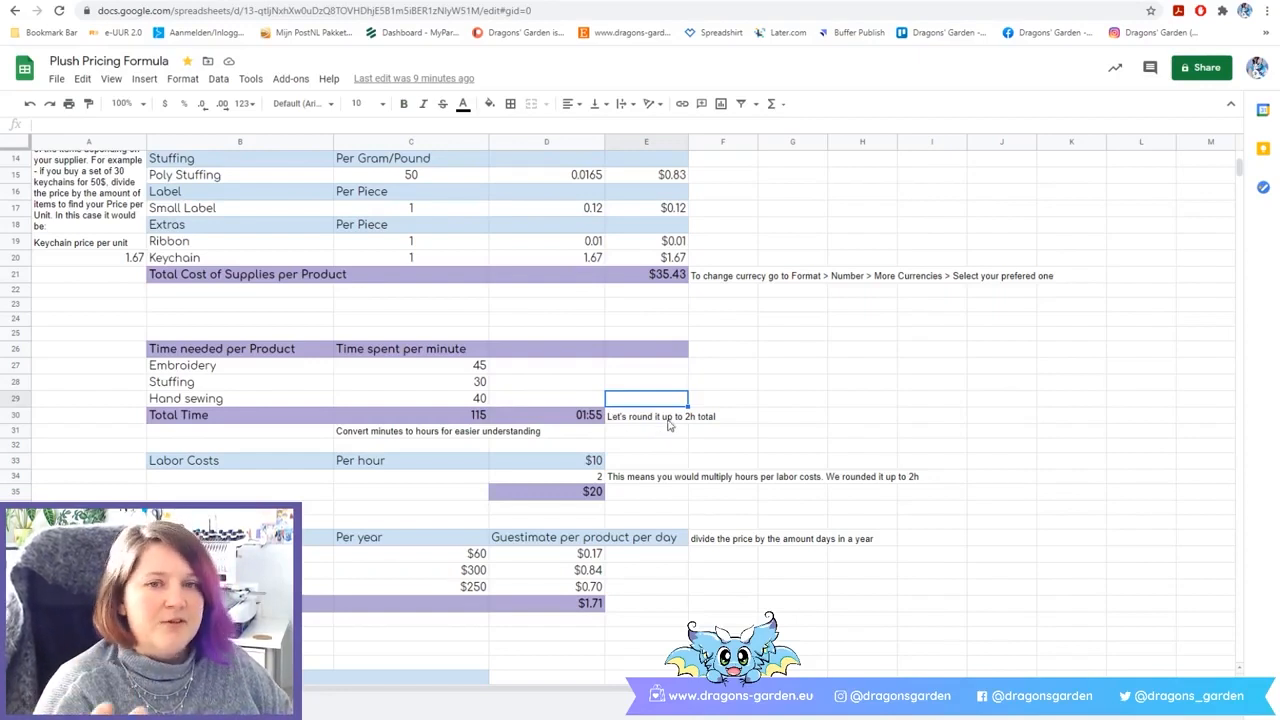
Review the Total Time converted to hours and the hourly rate under Labor Costs.
{"action": "scroll", "coordinate": [668, 426], "scroll_direction": "down", "scroll_amount": 2}
{"action": "left_click", "coordinate": [585, 340]}
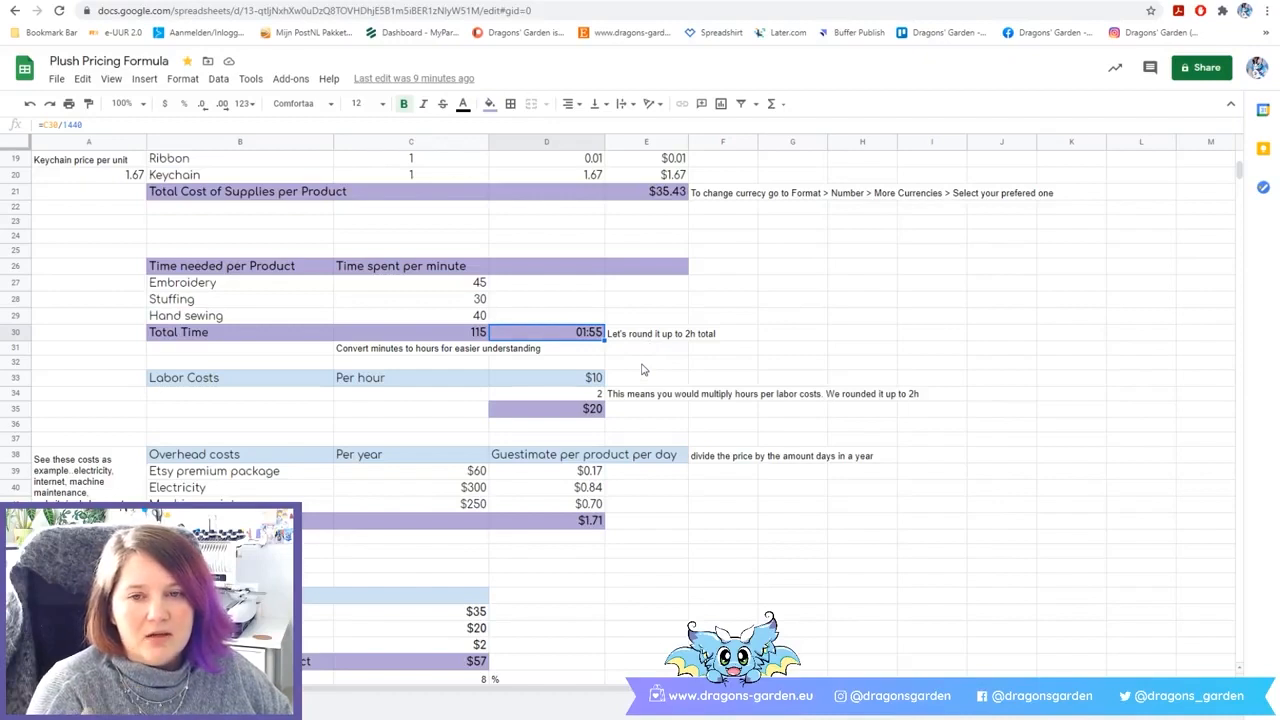
{"action": "scroll", "coordinate": [643, 370], "scroll_direction": "down", "scroll_amount": 1}
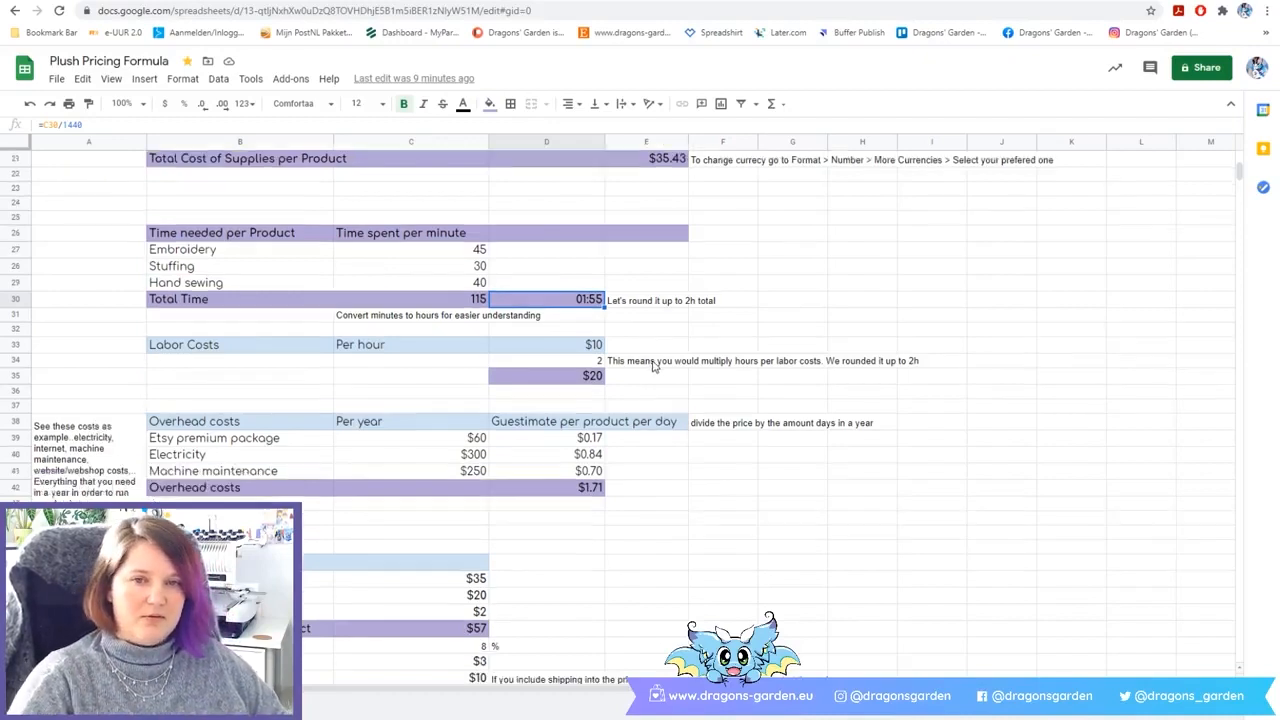
{"action": "scroll", "coordinate": [665, 359], "scroll_direction": "down", "scroll_amount": 1}
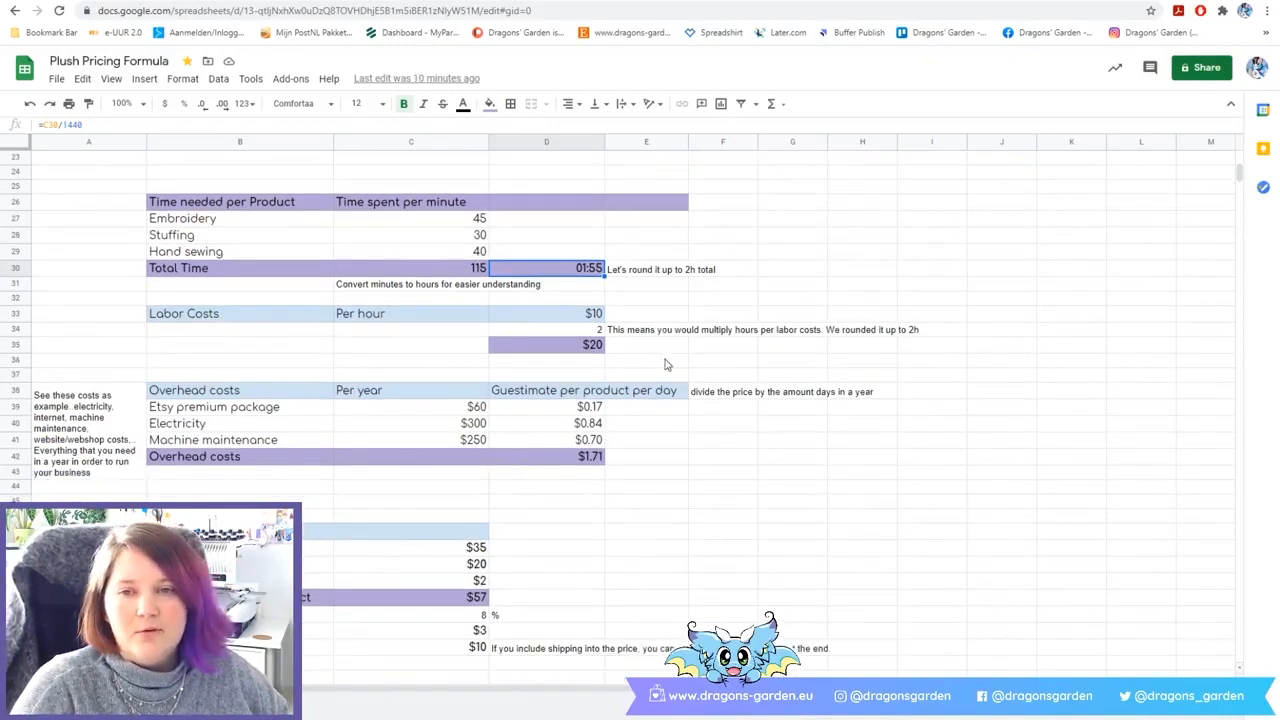
{"action": "scroll", "coordinate": [665, 364], "scroll_direction": "down", "scroll_amount": 1}
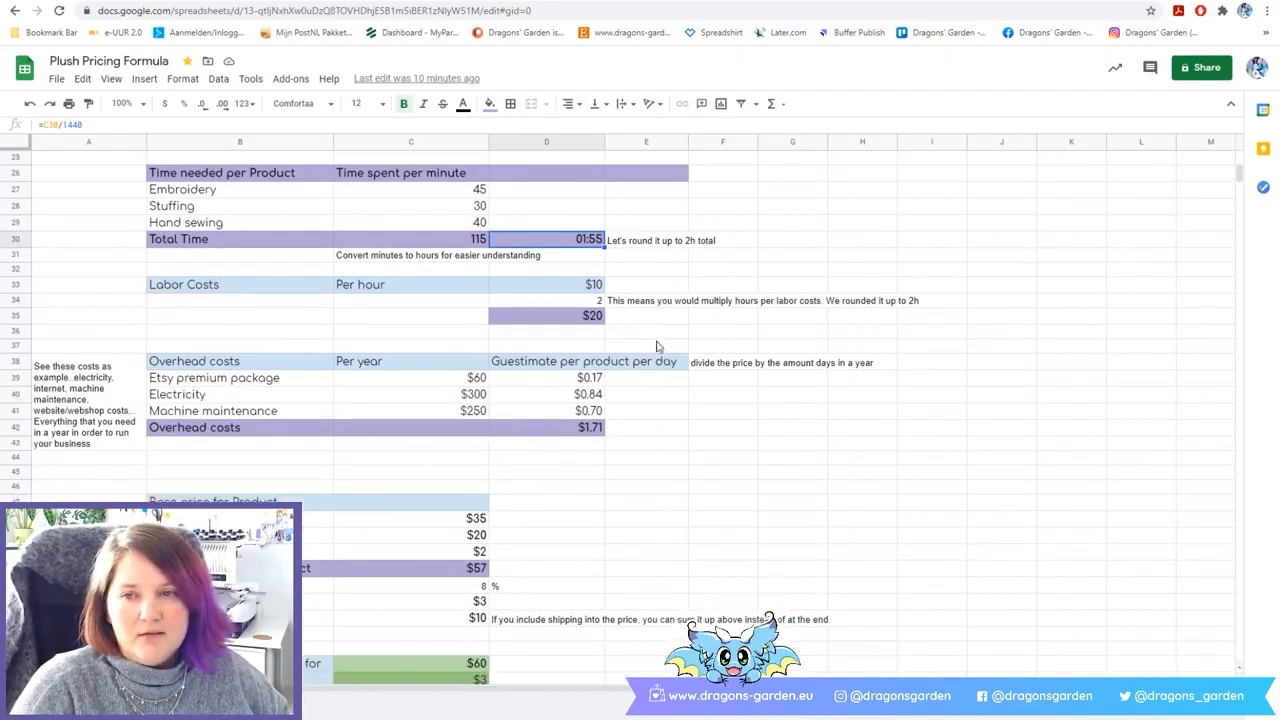
{"action": "left_click", "coordinate": [598, 286]}
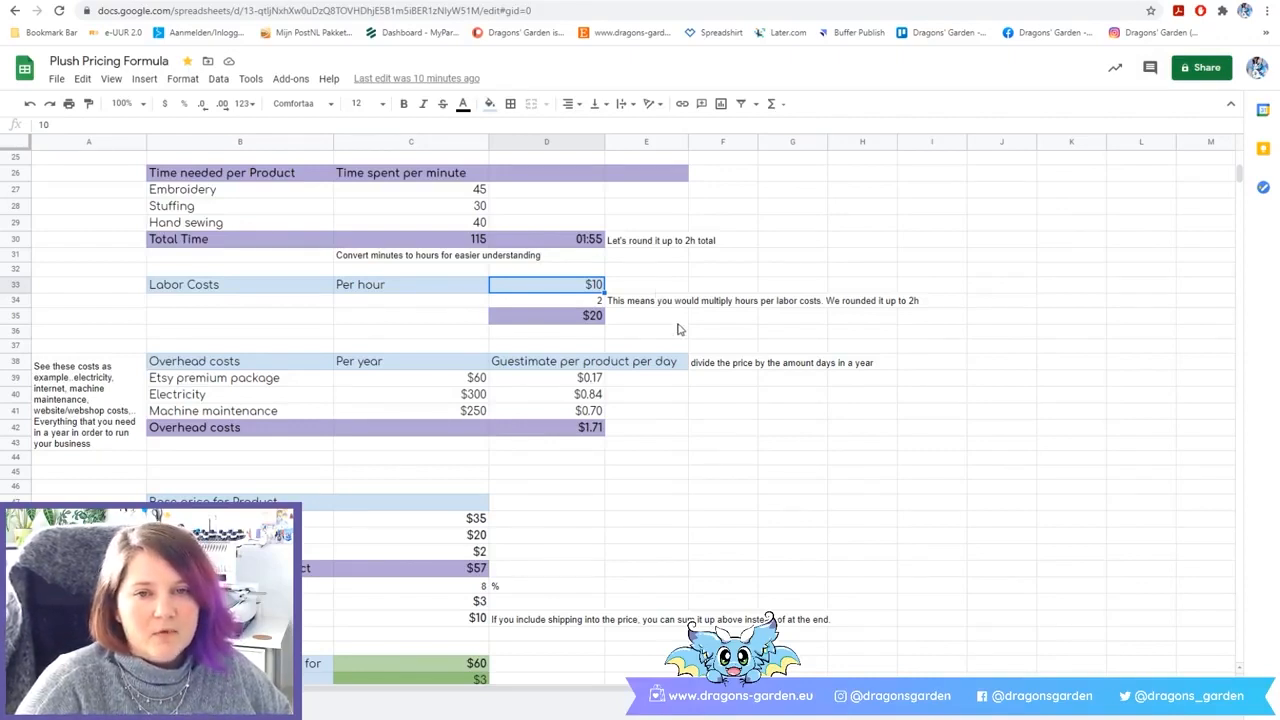
Inspect how the rounded-up hours and the hourly rate are multiplied to give the labor cost total.
{"action": "scroll", "coordinate": [679, 329], "scroll_direction": "up", "scroll_amount": 1}
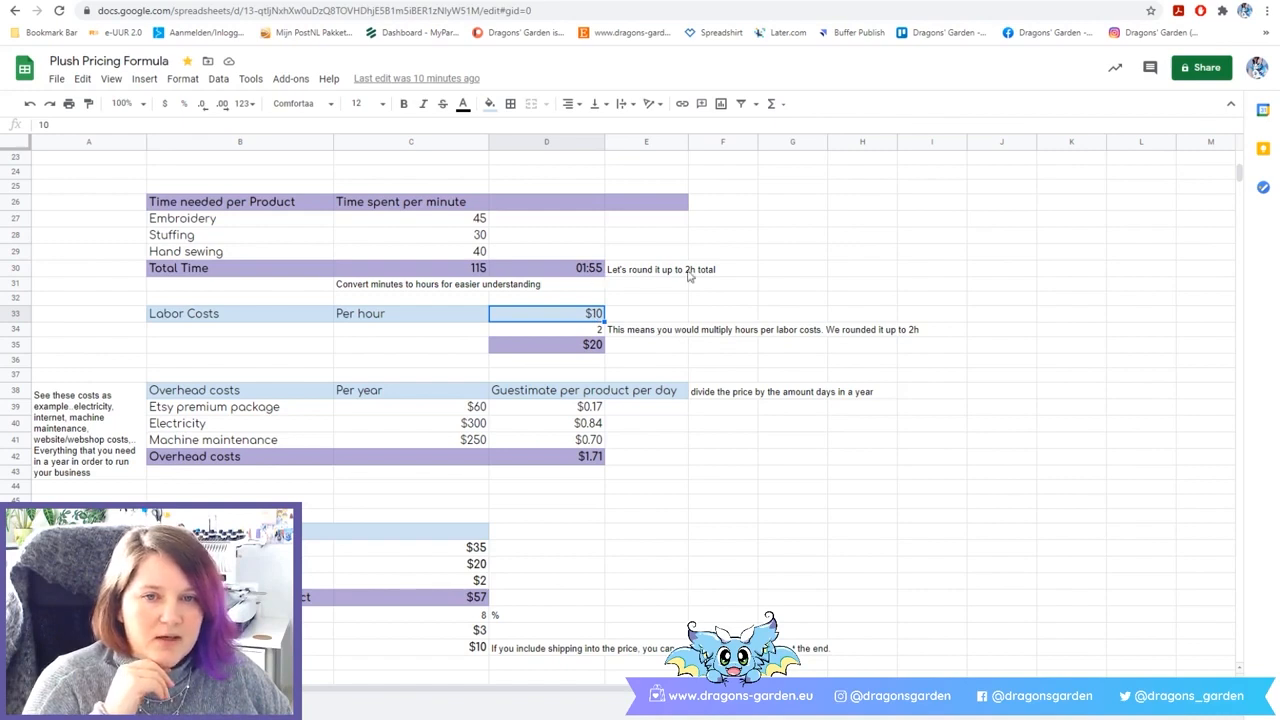
{"action": "left_click", "coordinate": [598, 270]}
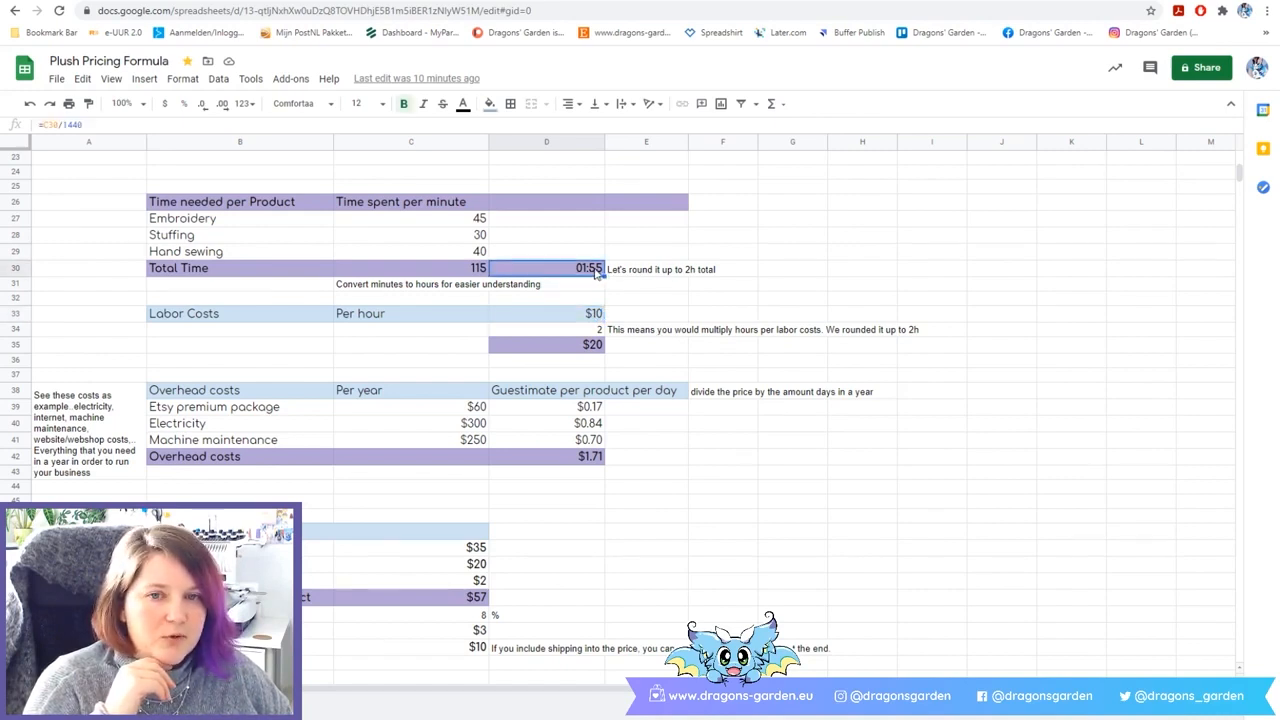
{"action": "left_click", "coordinate": [598, 330]}
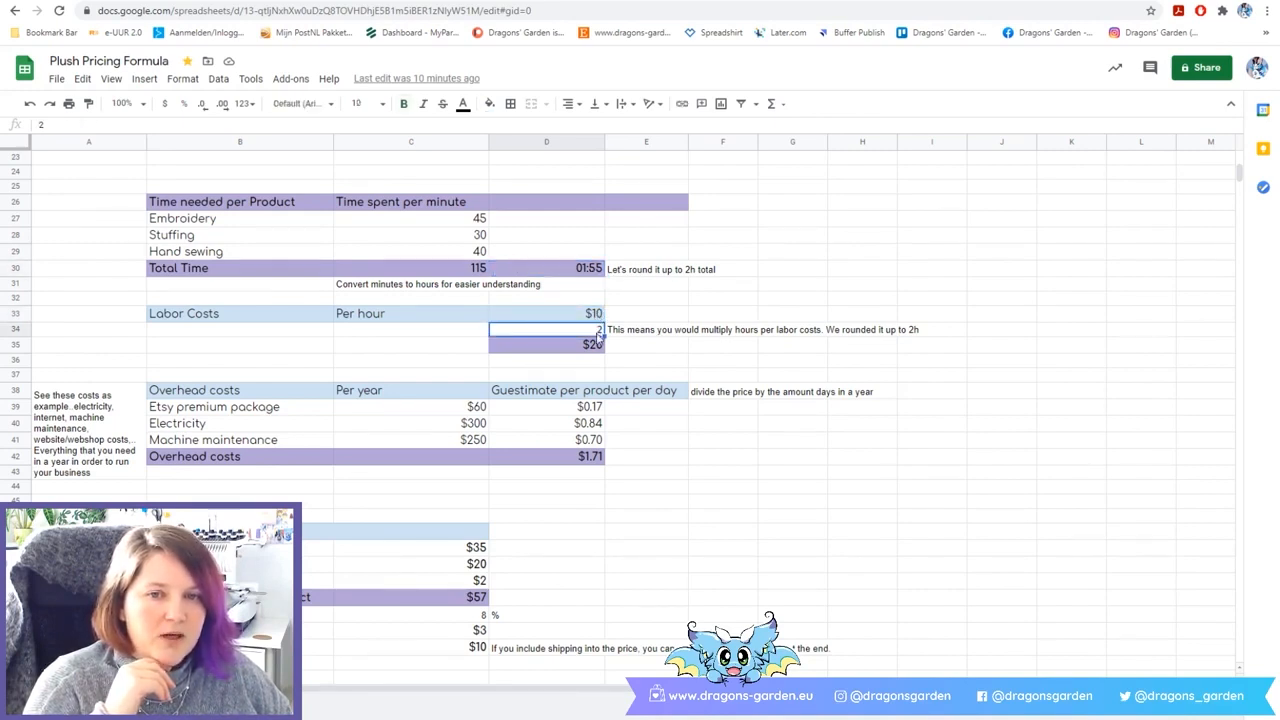
{"action": "left_click", "coordinate": [601, 347]}
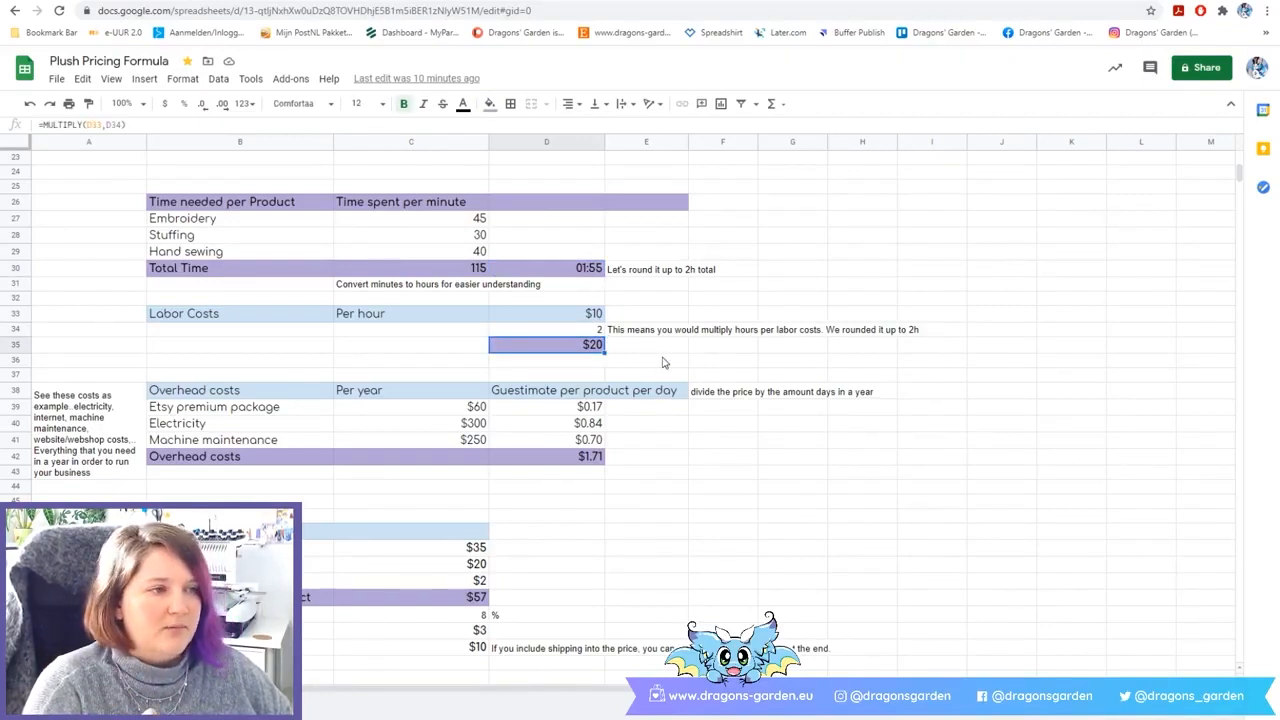
Inspect the division formula that turns the Etsy premium package's yearly cost into a daily cost per product.
{"action": "scroll", "coordinate": [664, 362], "scroll_direction": "down", "scroll_amount": 2}
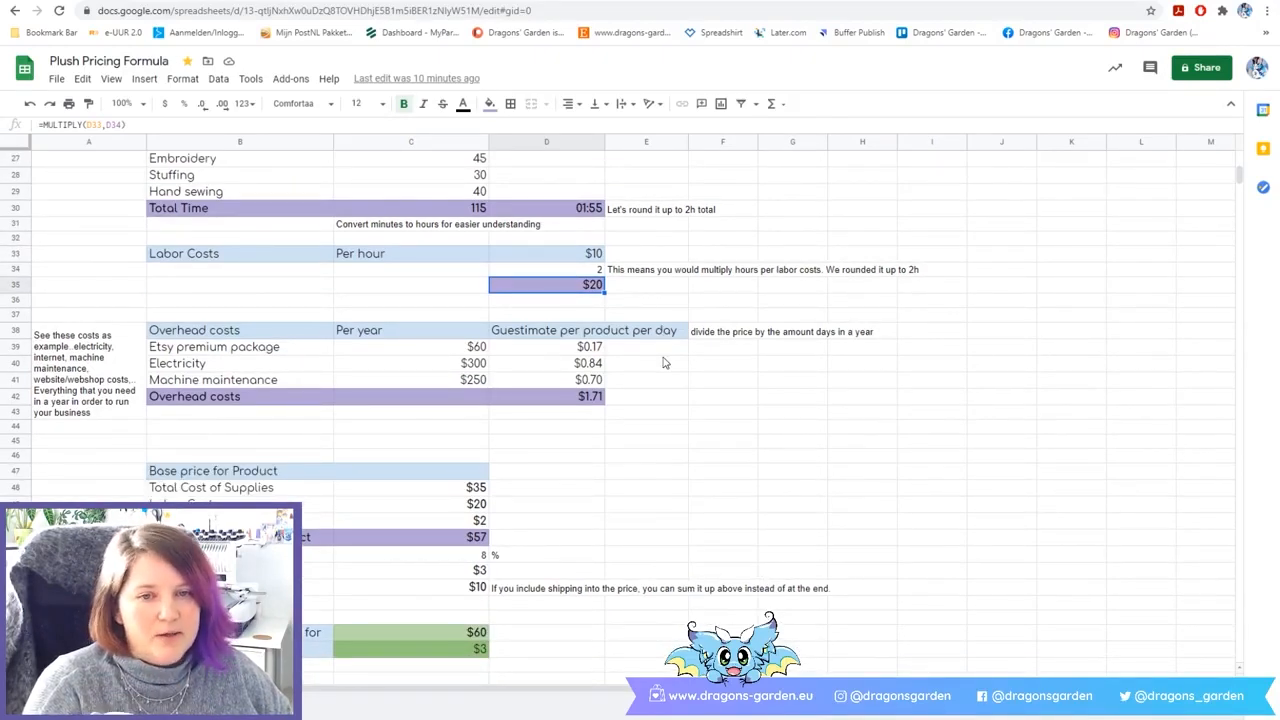
{"action": "left_click", "coordinate": [662, 354]}
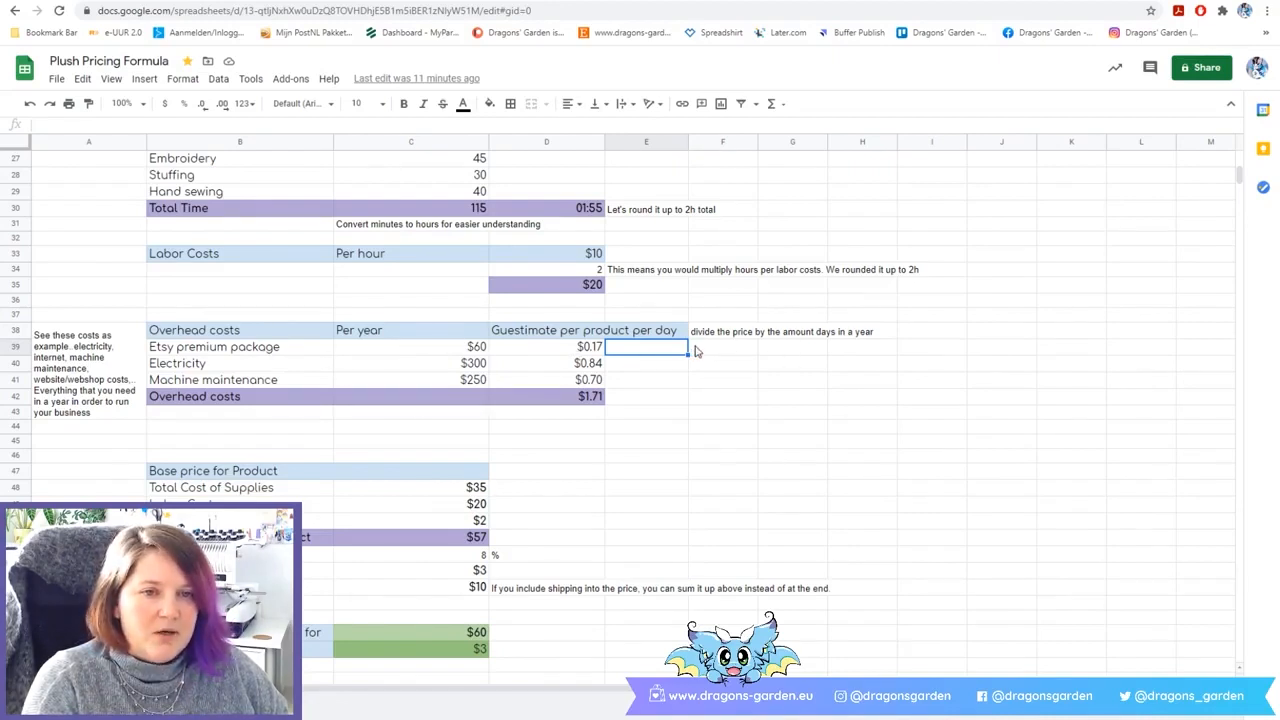
{"action": "double_click", "coordinate": [580, 352]}
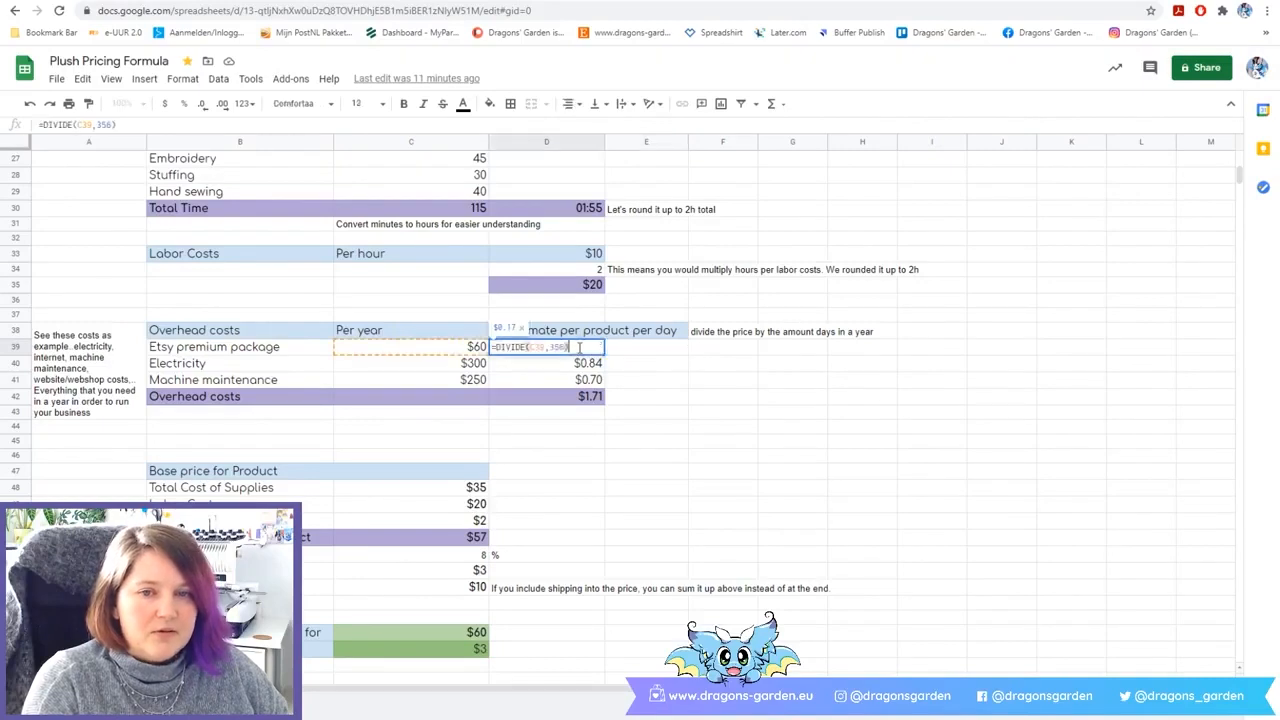
{"action": "key", "text": "Return"}
{"action": "left_click", "coordinate": [463, 350]}
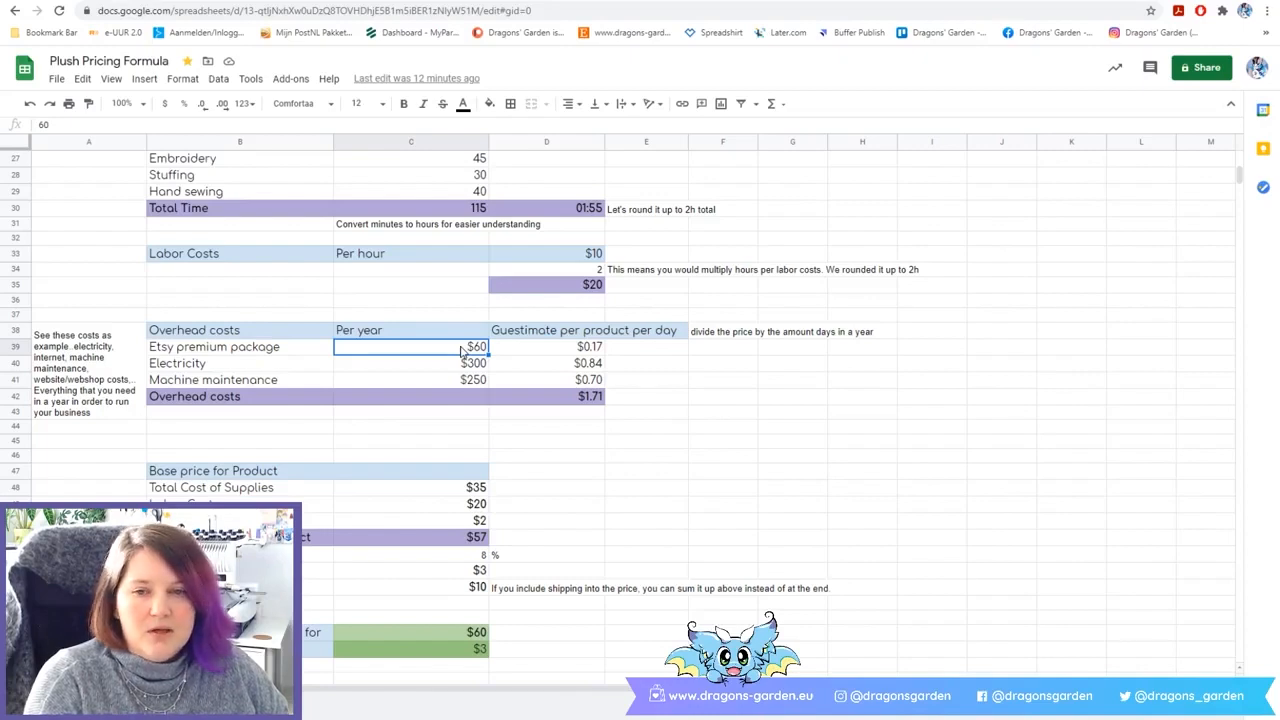
{"action": "double_click", "coordinate": [553, 348]}
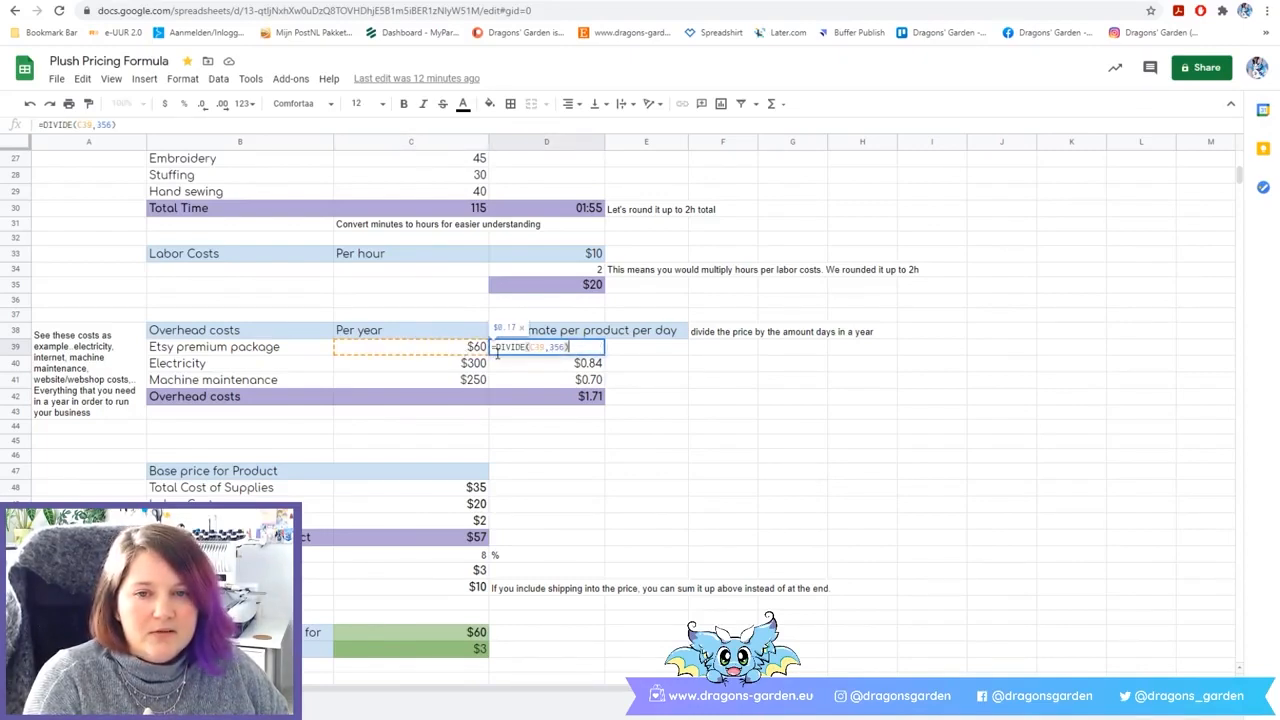
{"action": "left_click", "coordinate": [617, 350]}
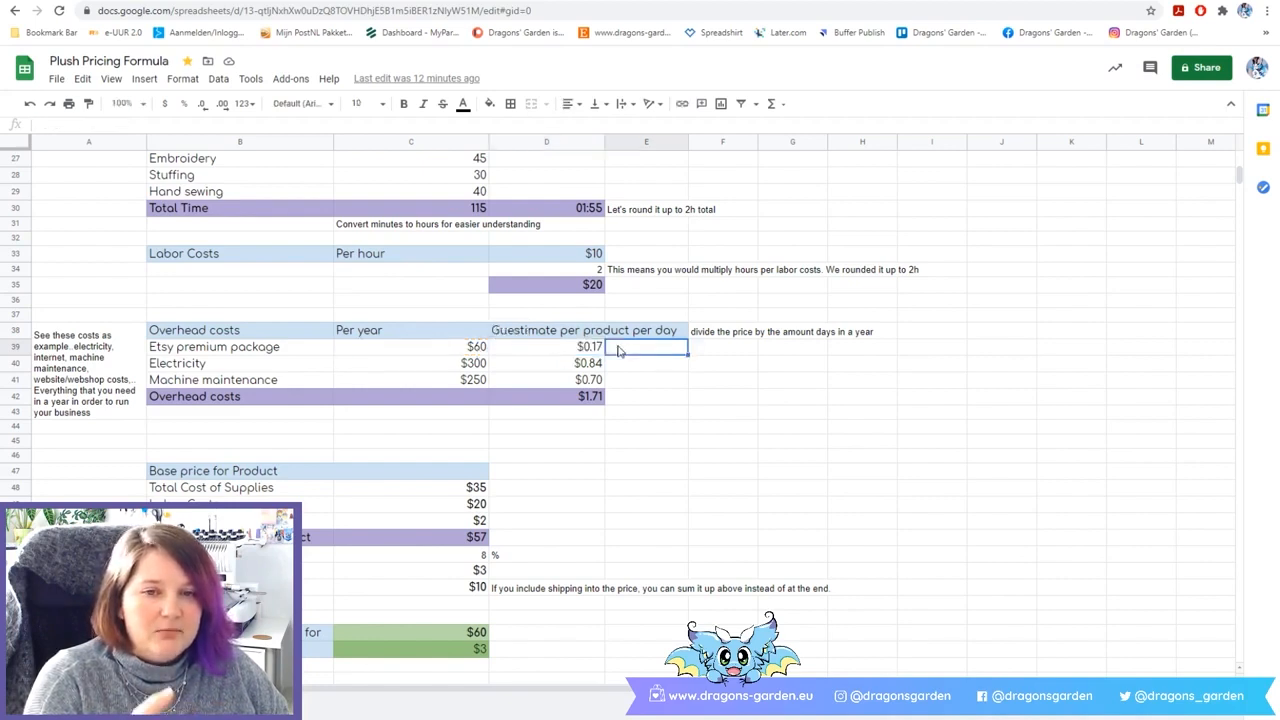
Inspect the sum formula behind the Overhead costs total and the daily cost cells it covers.
{"action": "double_click", "coordinate": [590, 398]}
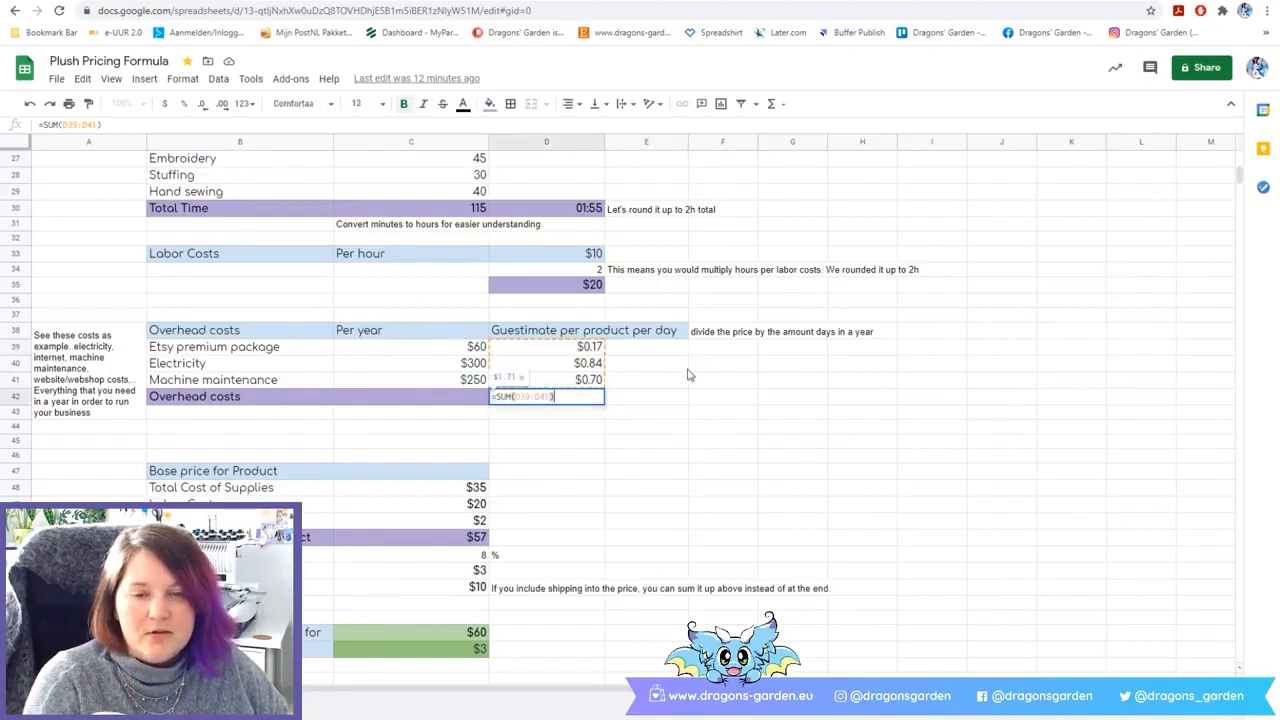
{"action": "left_click", "coordinate": [688, 375]}
{"action": "left_click", "coordinate": [594, 400]}
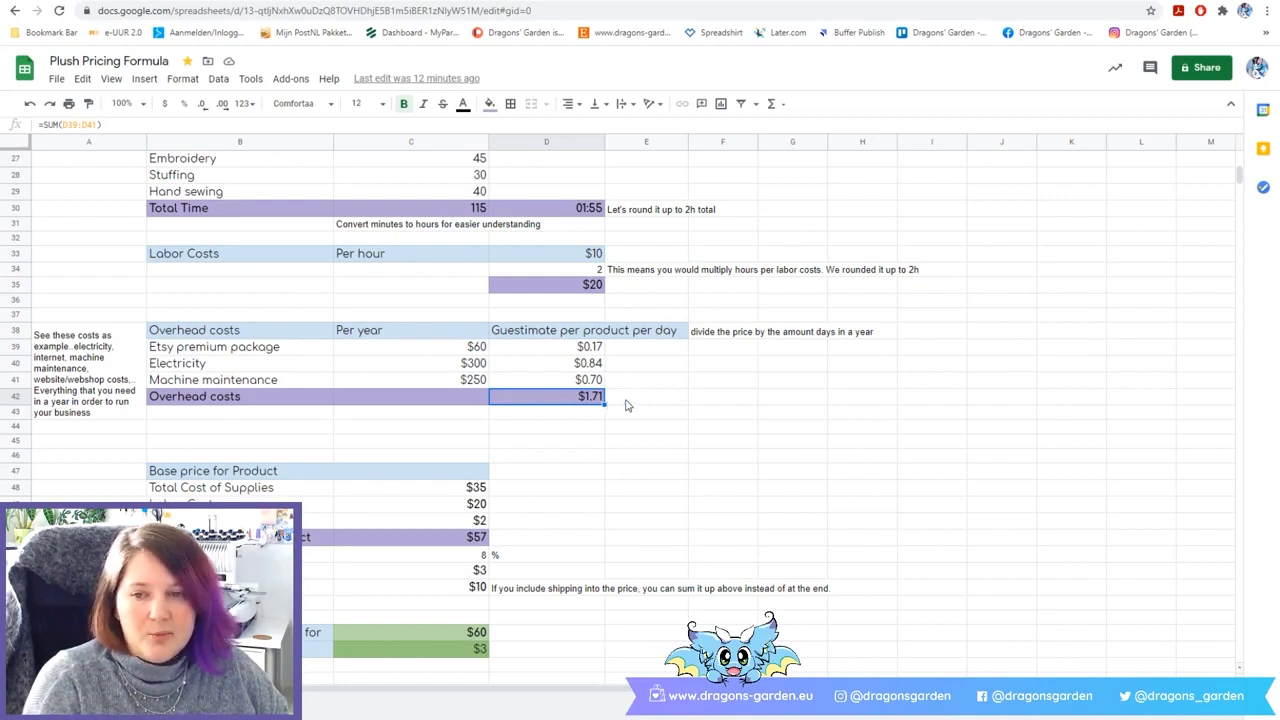
{"action": "left_click", "coordinate": [627, 402]}
Check which cell the Overhead costs entry under Base price for Product refers to.
{"action": "scroll", "coordinate": [627, 402], "scroll_direction": "down", "scroll_amount": 1}
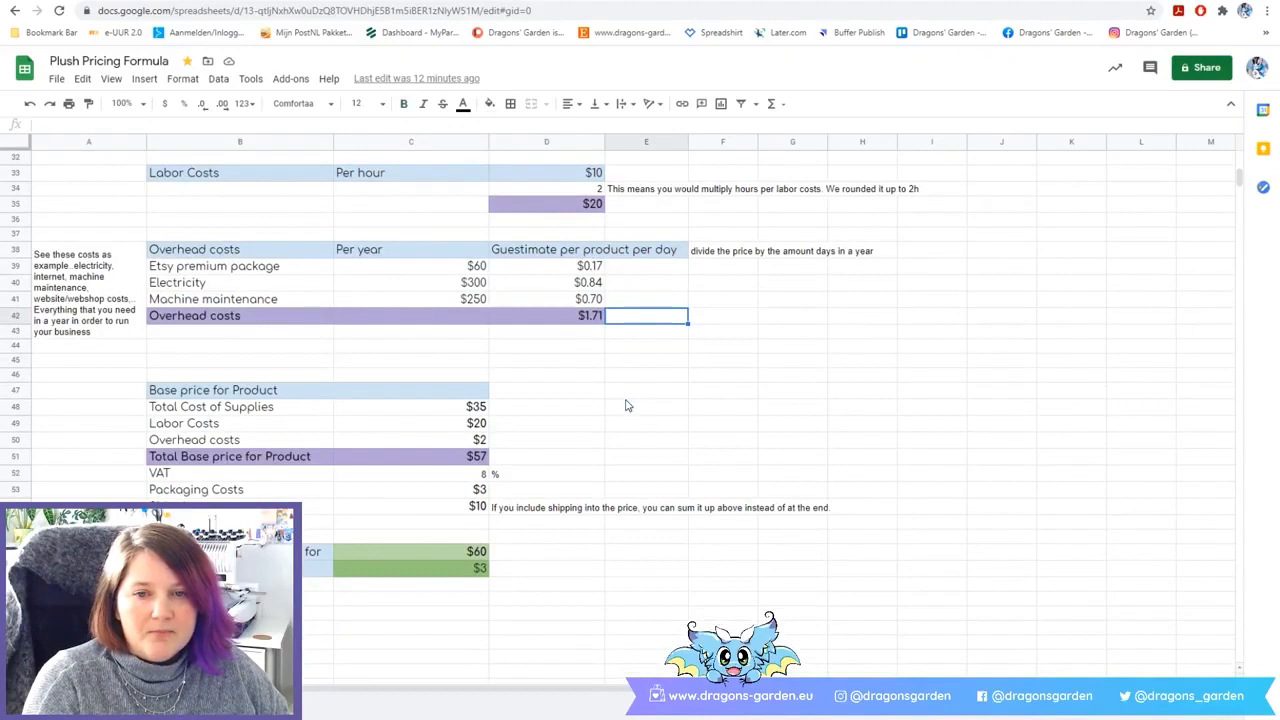
{"action": "left_click", "coordinate": [470, 443]}
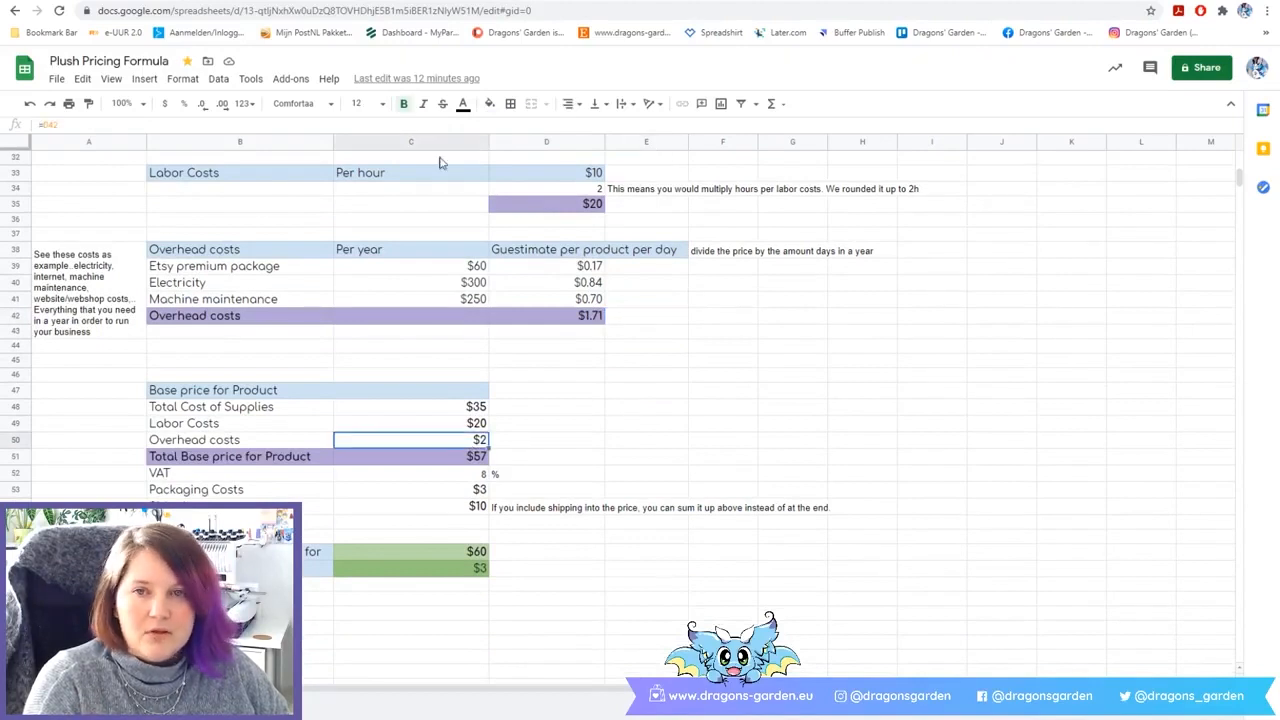
{"action": "scroll", "coordinate": [628, 445], "scroll_direction": "down", "scroll_amount": 1}
{"action": "left_click", "coordinate": [642, 386]}
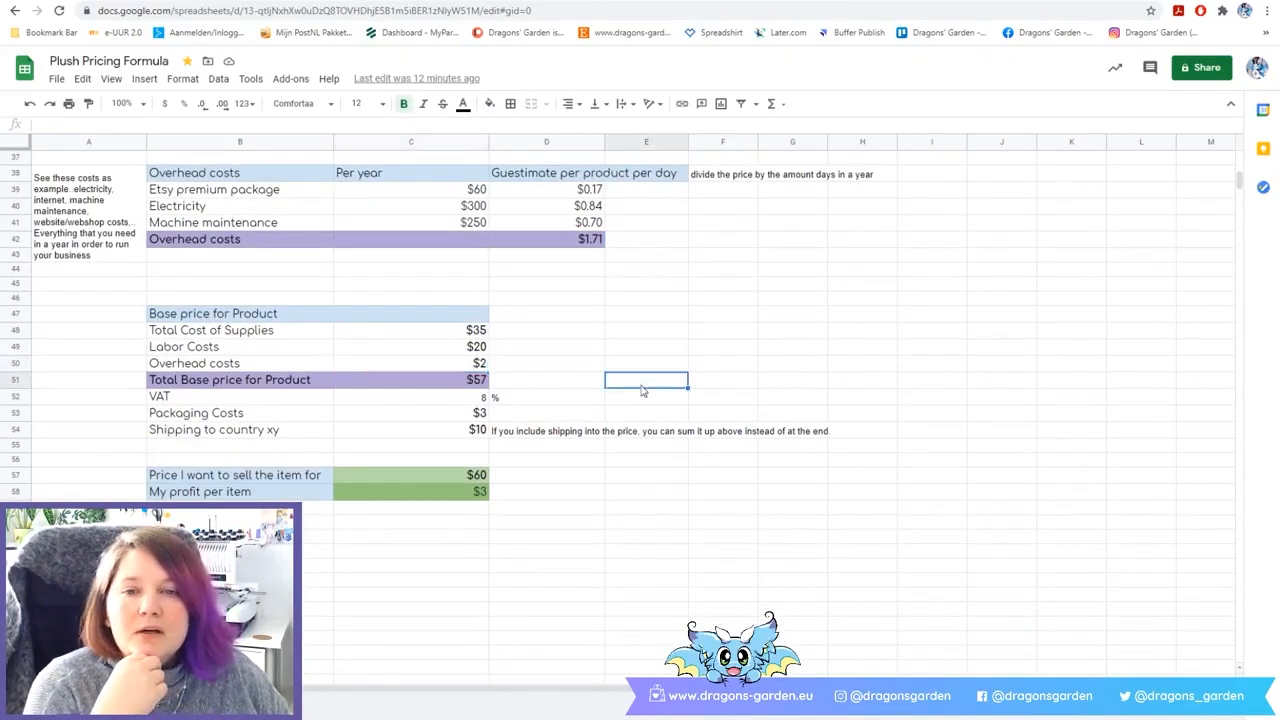
{"action": "scroll", "coordinate": [594, 376], "scroll_direction": "down", "scroll_amount": 1}
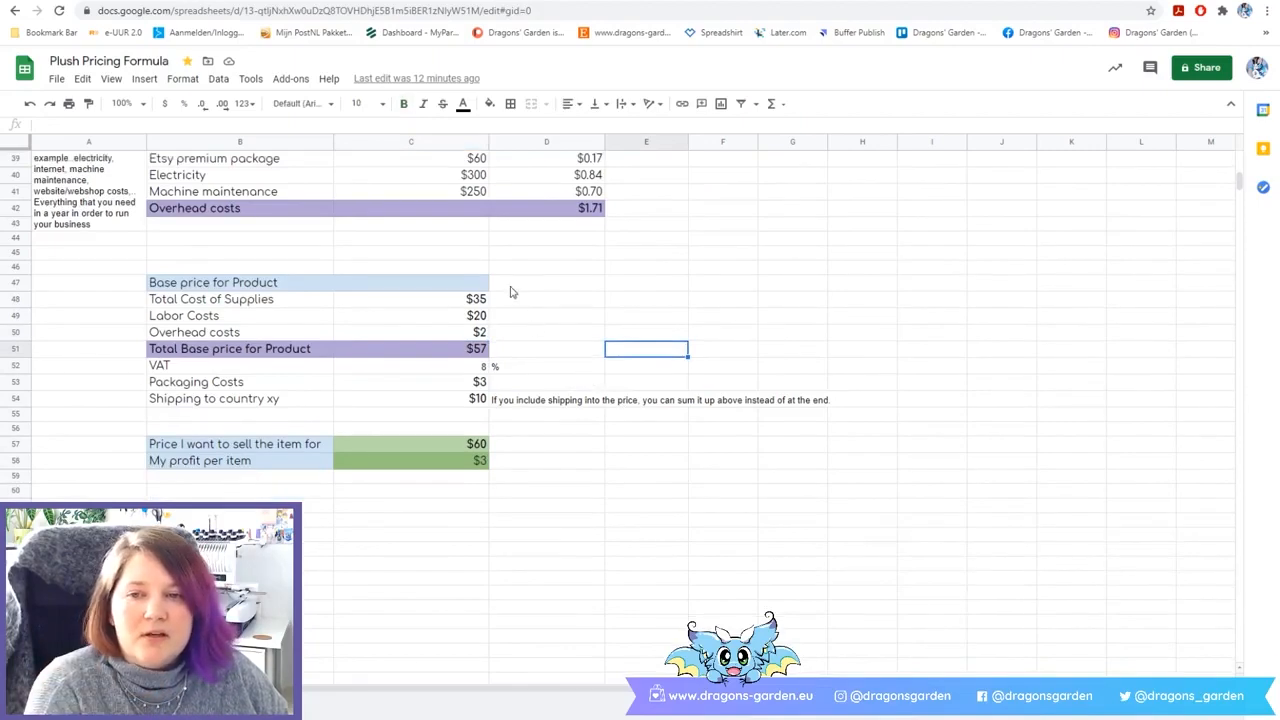
Review the supplies, time, labor and overhead sections that feed into the Base price for Product table.
{"action": "scroll", "coordinate": [609, 368], "scroll_direction": "up", "scroll_amount": 10}
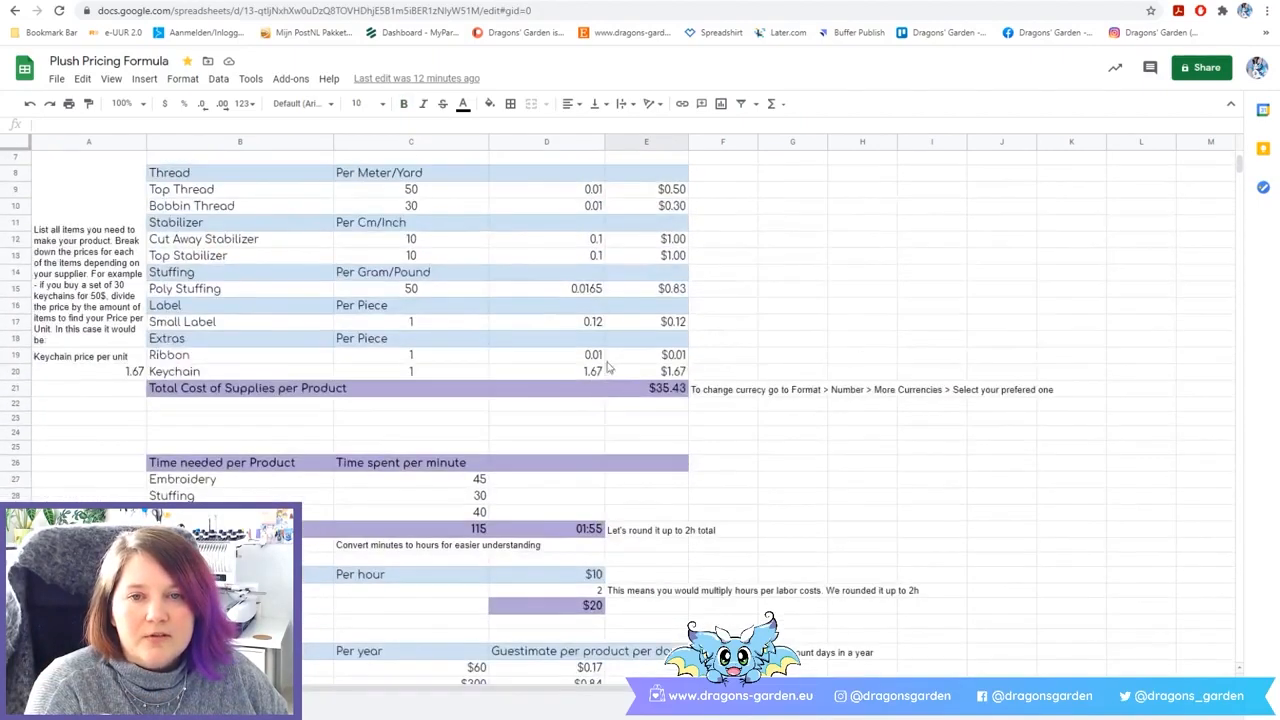
{"action": "scroll", "coordinate": [609, 368], "scroll_direction": "up", "scroll_amount": 2}
{"action": "scroll", "coordinate": [421, 428], "scroll_direction": "down", "scroll_amount": 4}
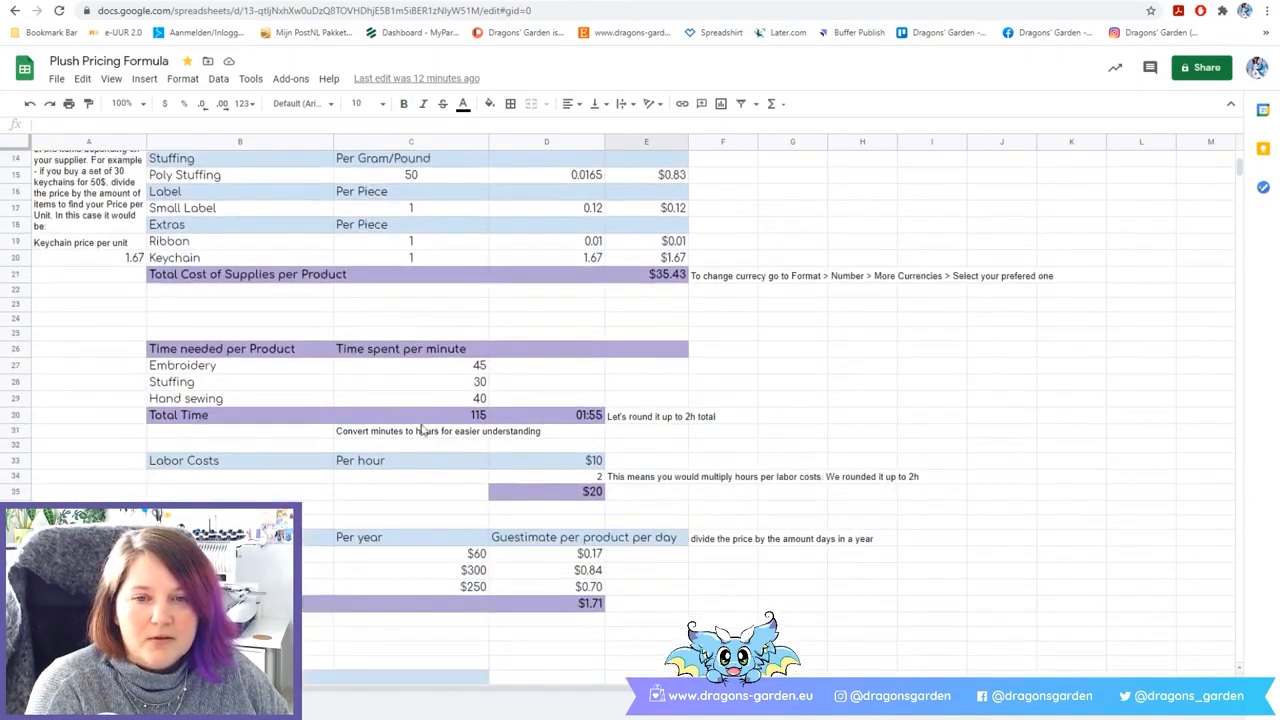
{"action": "scroll", "coordinate": [468, 420], "scroll_direction": "down", "scroll_amount": 4}
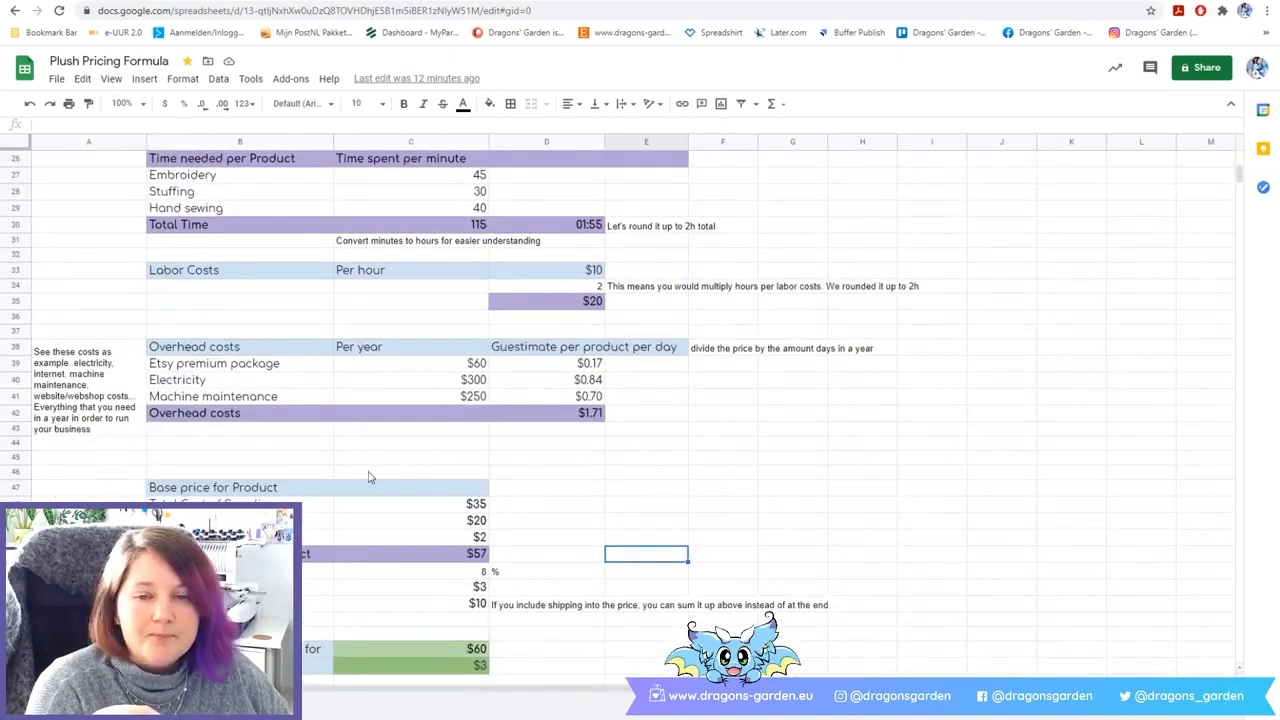
{"action": "scroll", "coordinate": [408, 457], "scroll_direction": "down", "scroll_amount": 1}
{"action": "scroll", "coordinate": [523, 457], "scroll_direction": "down", "scroll_amount": 3}
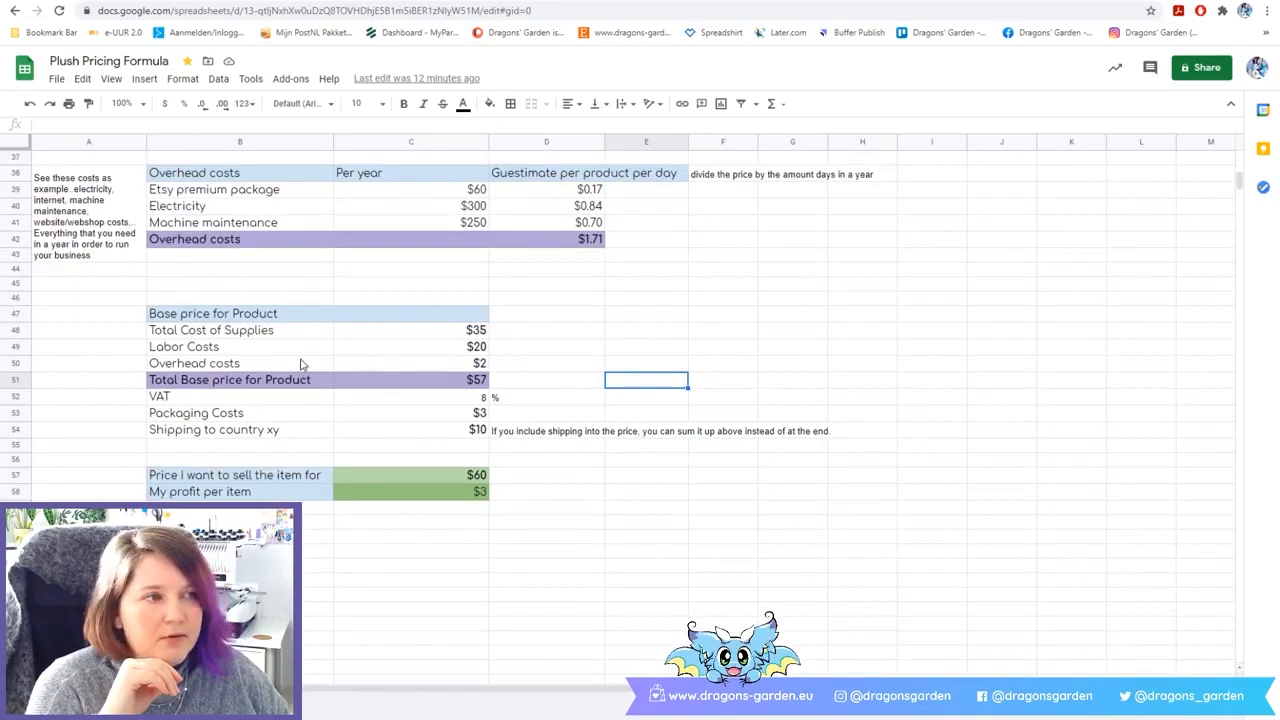
Check the supplies and labor entries under Base price for Product and show its Overhead costs with one decimal place.
{"action": "left_click", "coordinate": [440, 332]}
{"action": "left_click", "coordinate": [469, 349]}
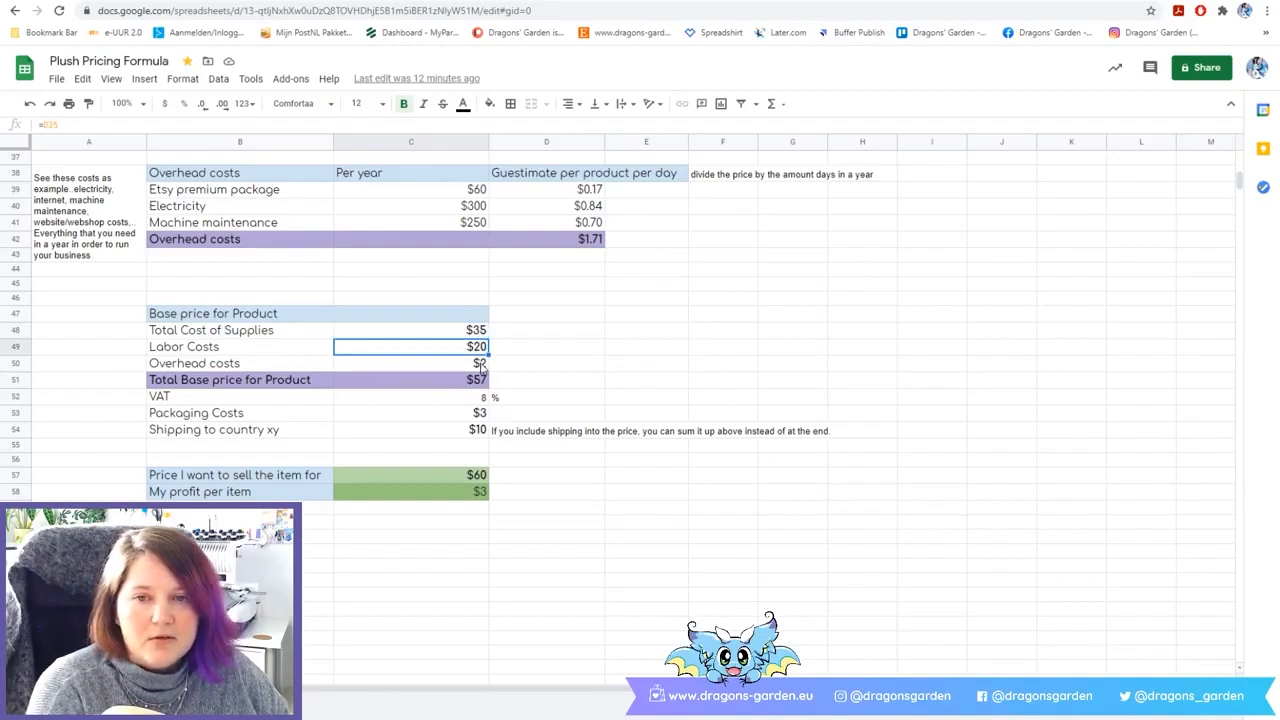
{"action": "left_click", "coordinate": [484, 367]}
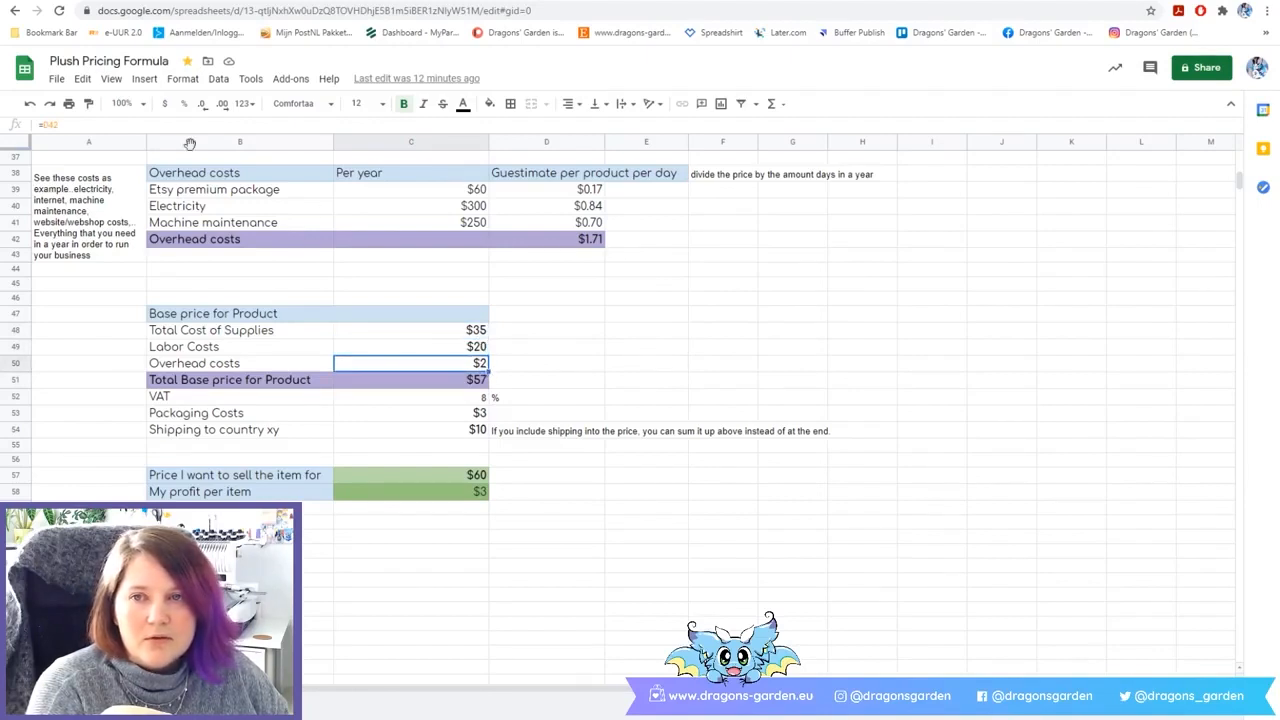
{"action": "left_click", "coordinate": [227, 106]}
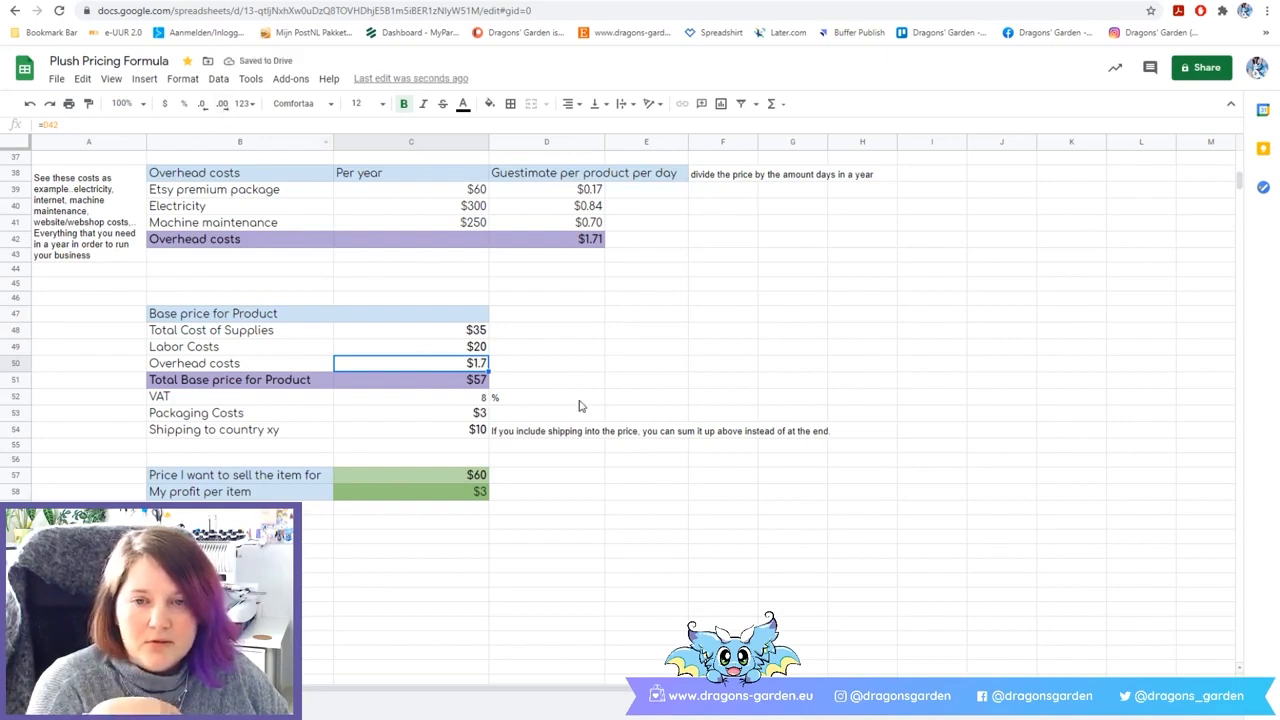
Inspect the sum formula behind Total Base price for Product and the VAT percentage entry below it.
{"action": "left_click", "coordinate": [400, 382]}
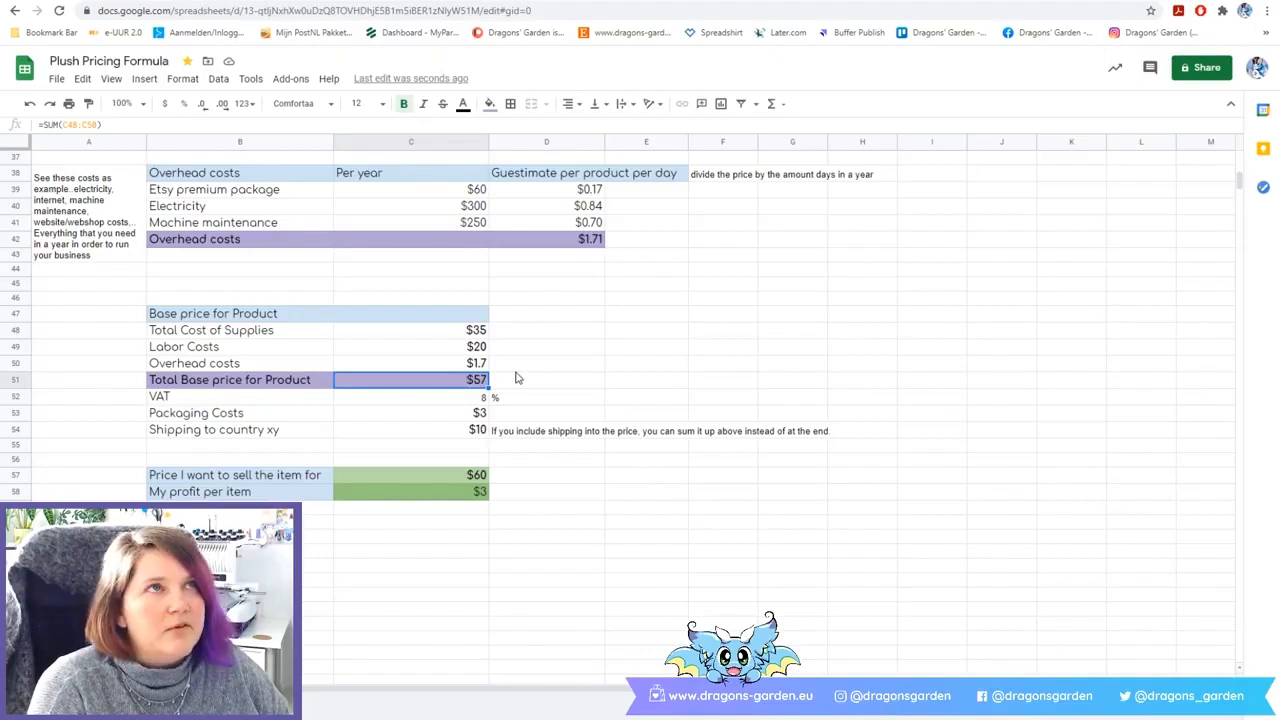
{"action": "scroll", "coordinate": [516, 377], "scroll_direction": "down", "scroll_amount": 2}
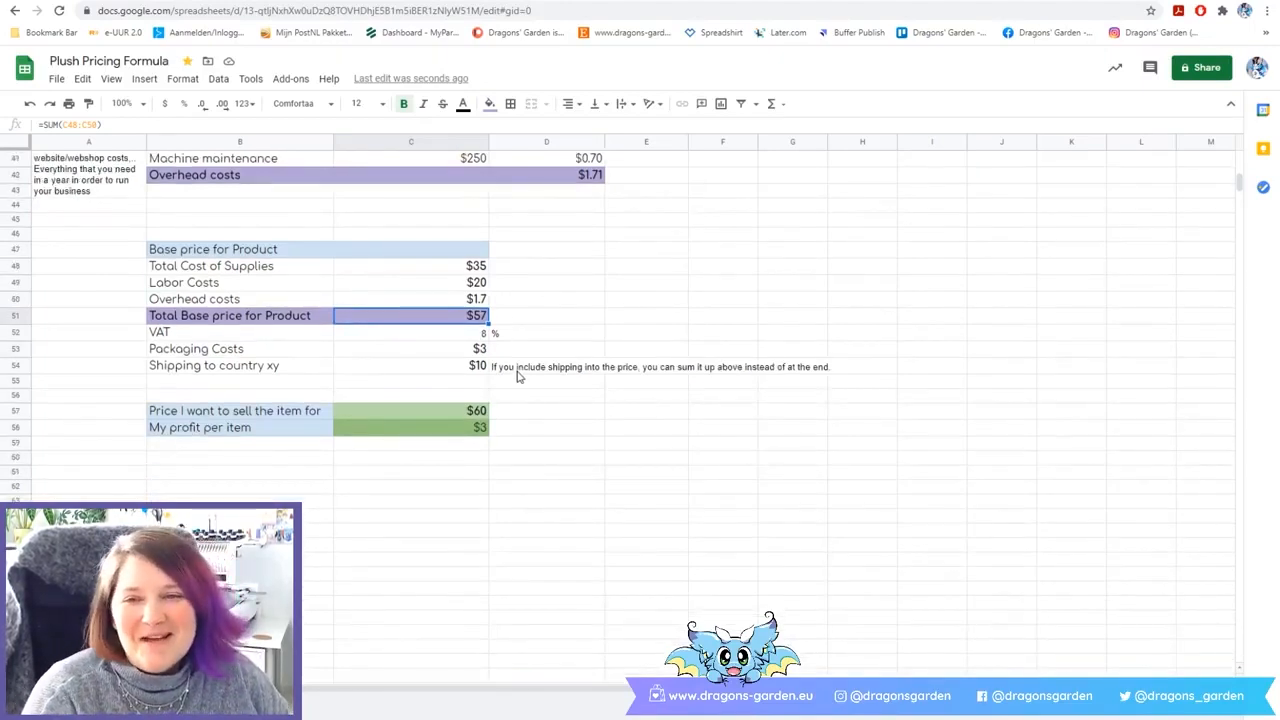
{"action": "left_click", "coordinate": [481, 333]}
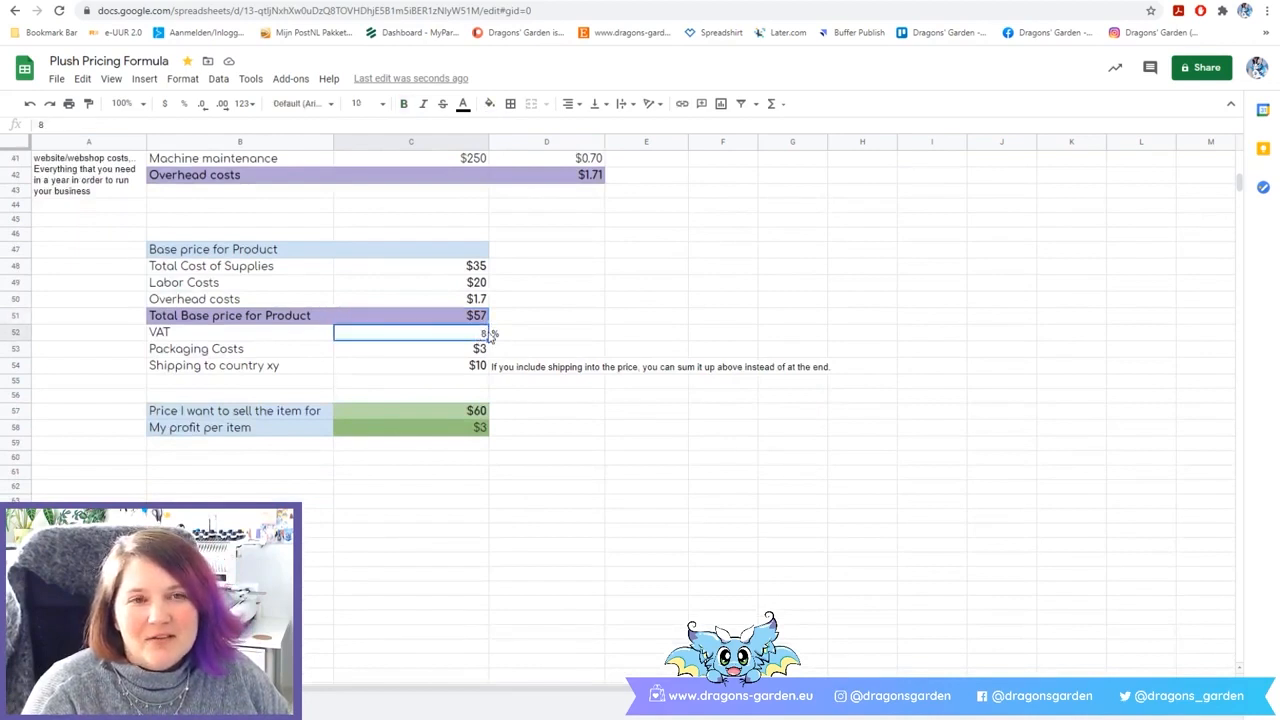
{"action": "scroll", "coordinate": [490, 335], "scroll_direction": "down", "scroll_amount": 1}
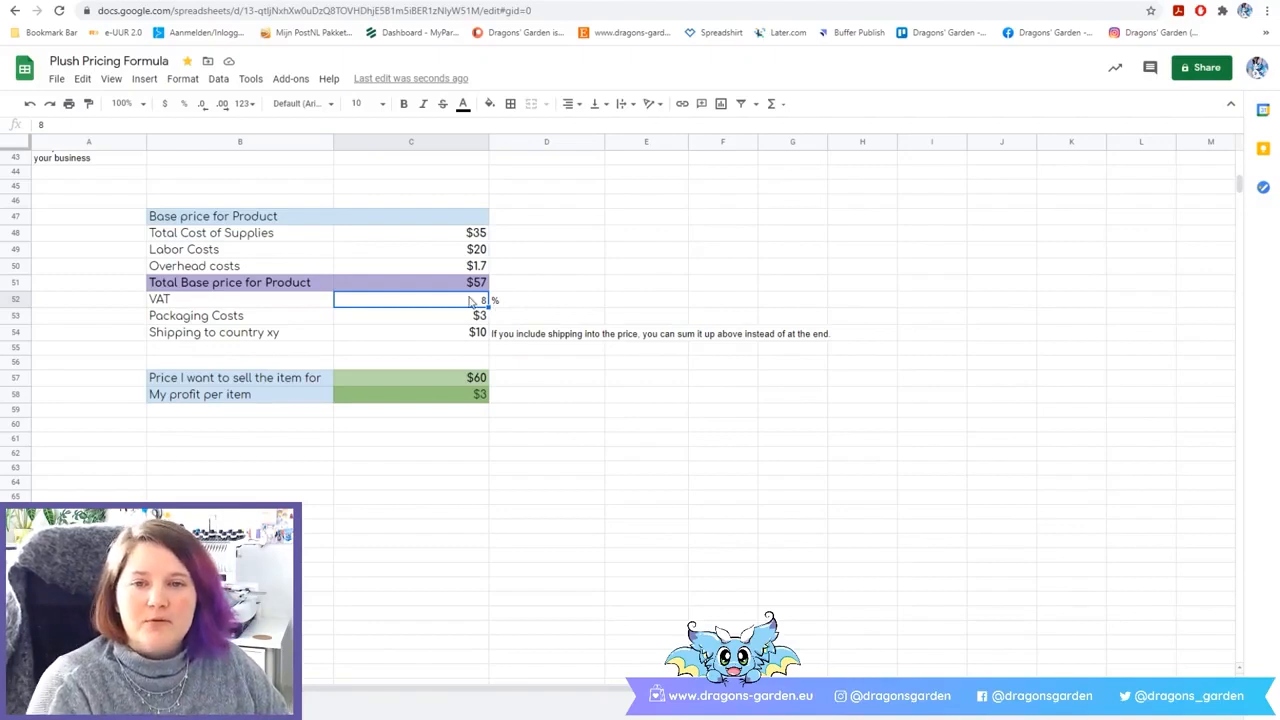
{"action": "scroll", "coordinate": [508, 295], "scroll_direction": "down", "scroll_amount": 1}
Review the Packaging Costs and Shipping to country xy entries alongside the Total Base price for Product.
{"action": "left_click", "coordinate": [510, 291]}
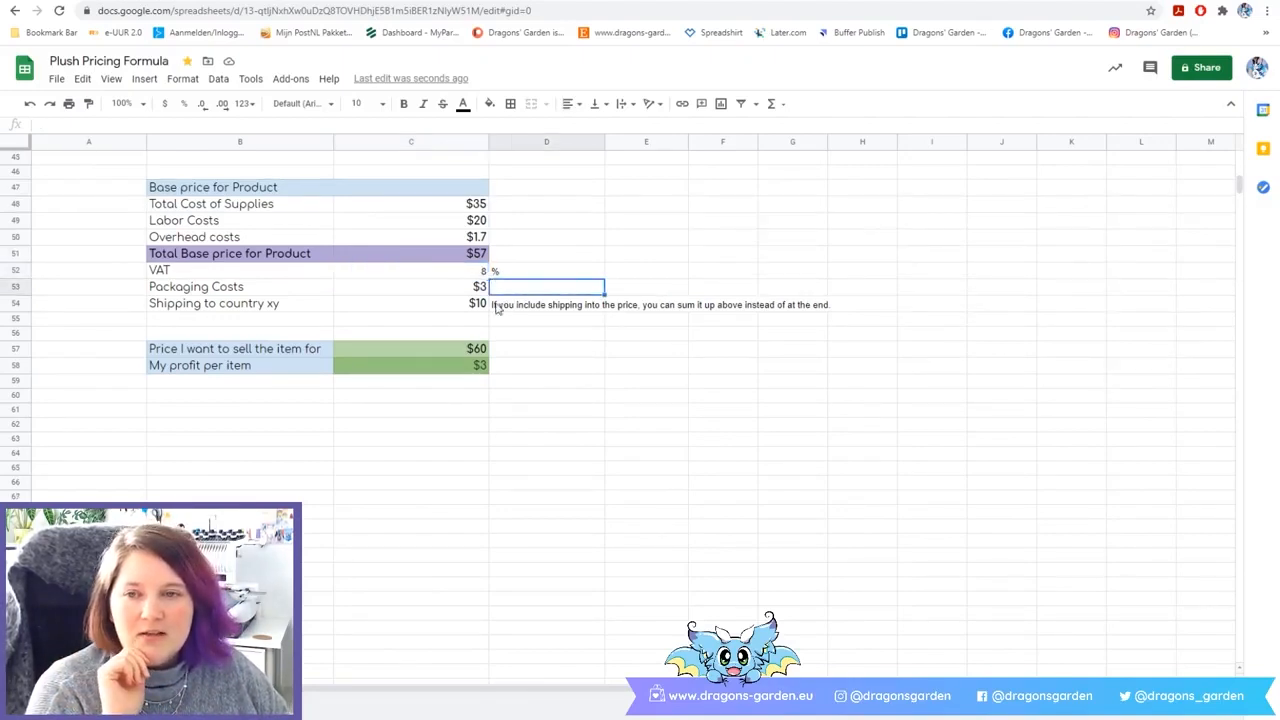
{"action": "left_click", "coordinate": [458, 293]}
{"action": "left_click", "coordinate": [450, 309]}
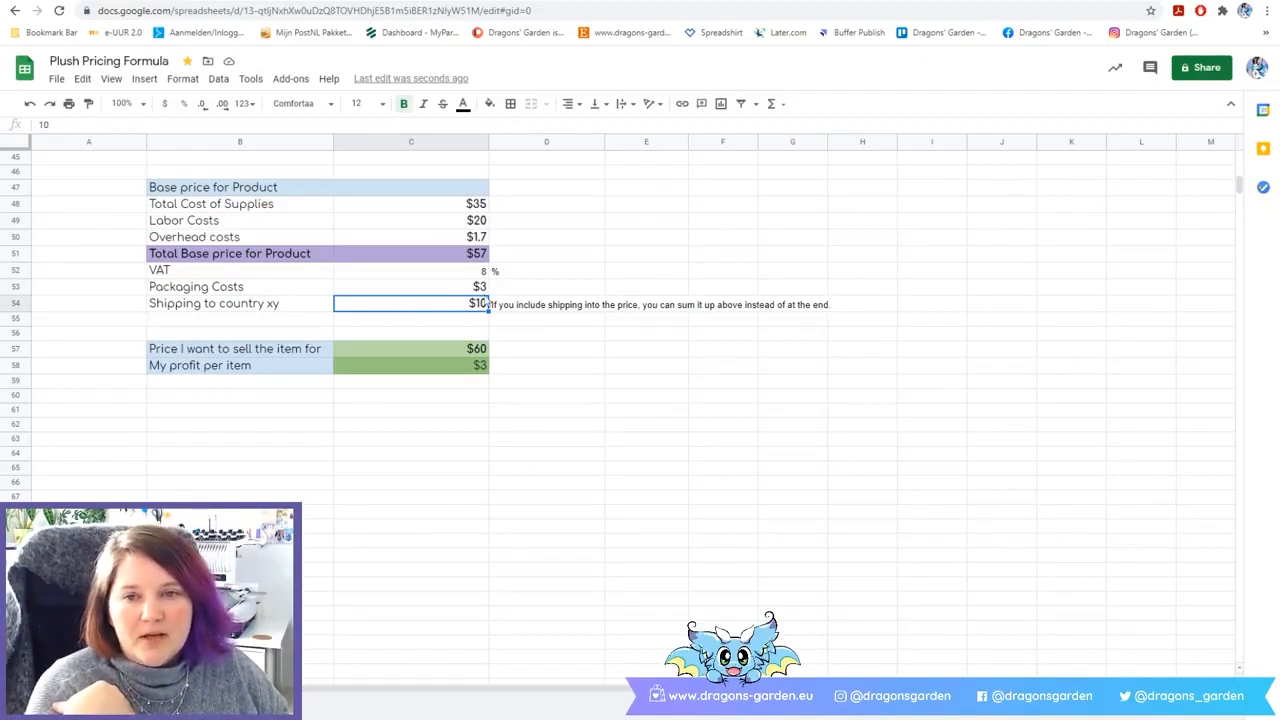
{"action": "left_click", "coordinate": [484, 257]}
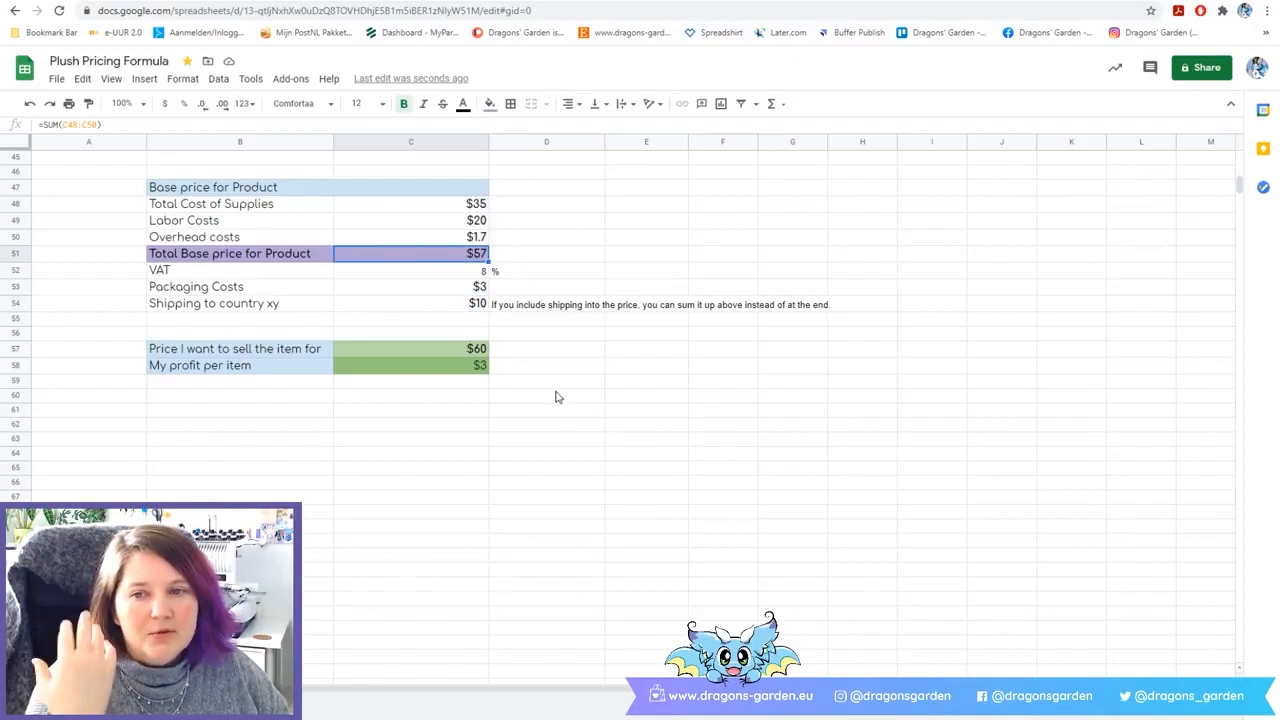
Compare the selling price with Total Base price for Product and inspect the formula behind My profit per item.
{"action": "left_click", "coordinate": [486, 350]}
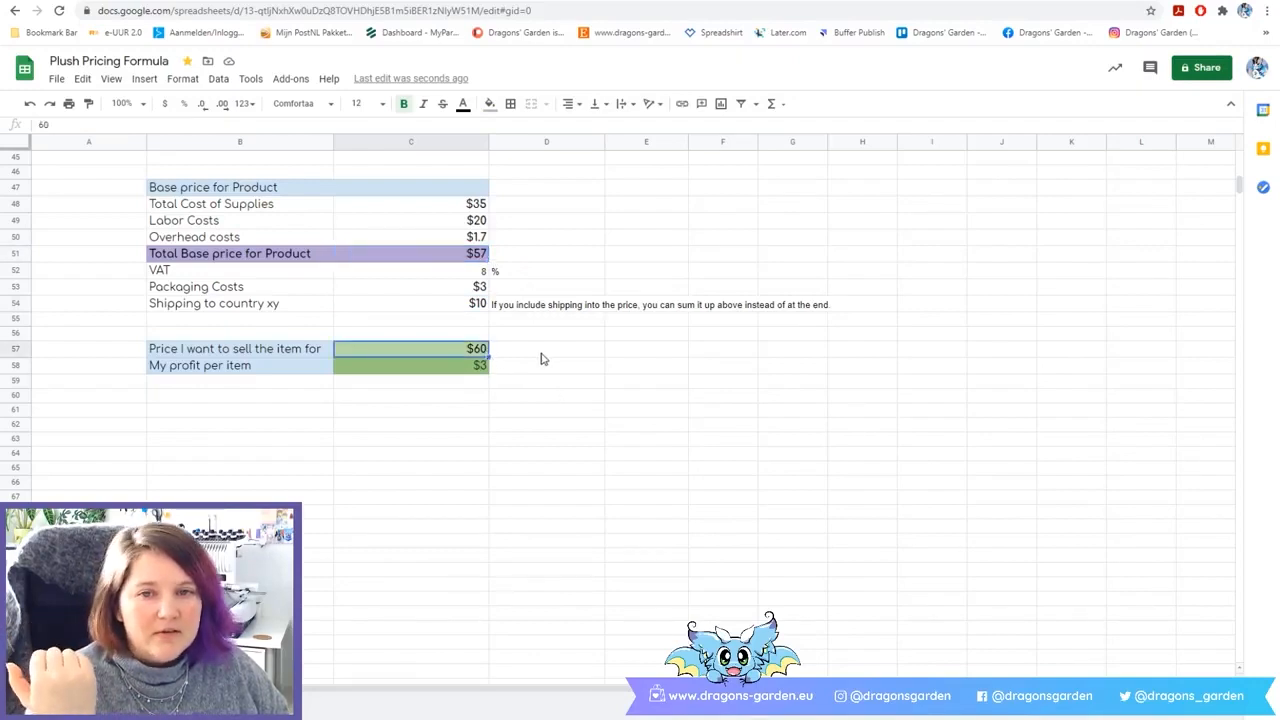
{"action": "left_click", "coordinate": [484, 258]}
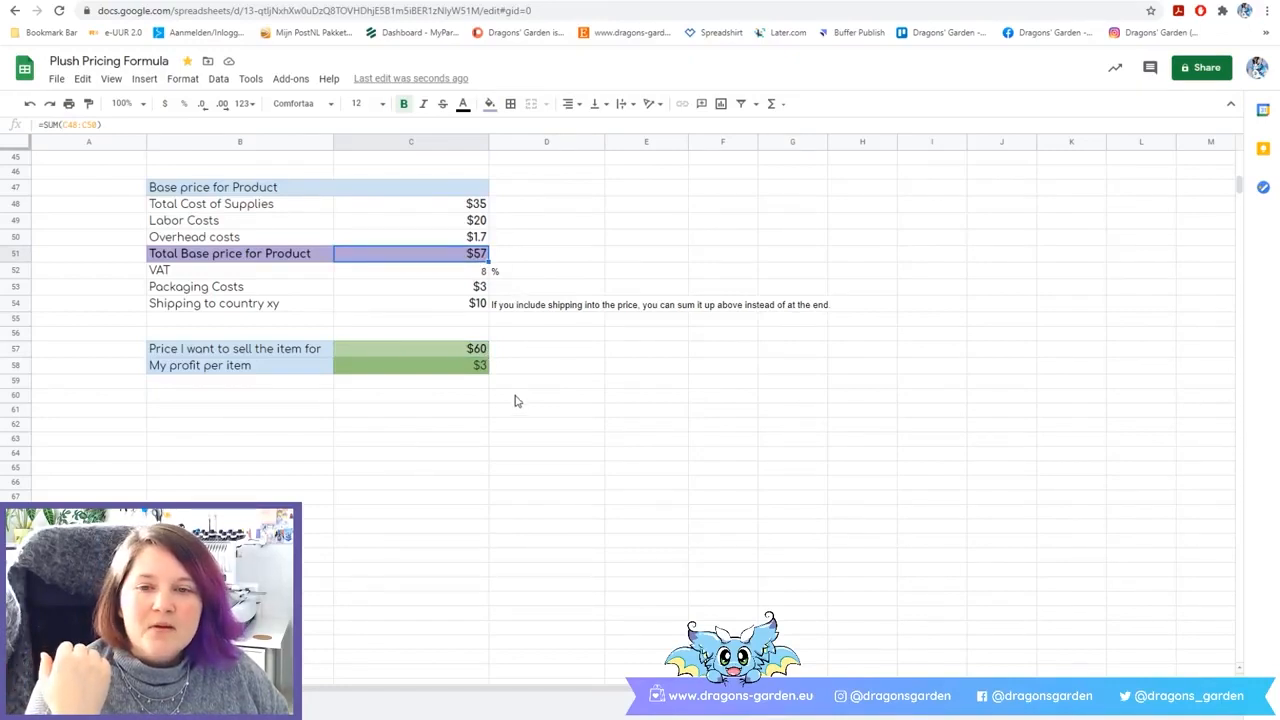
{"action": "left_click", "coordinate": [475, 370]}
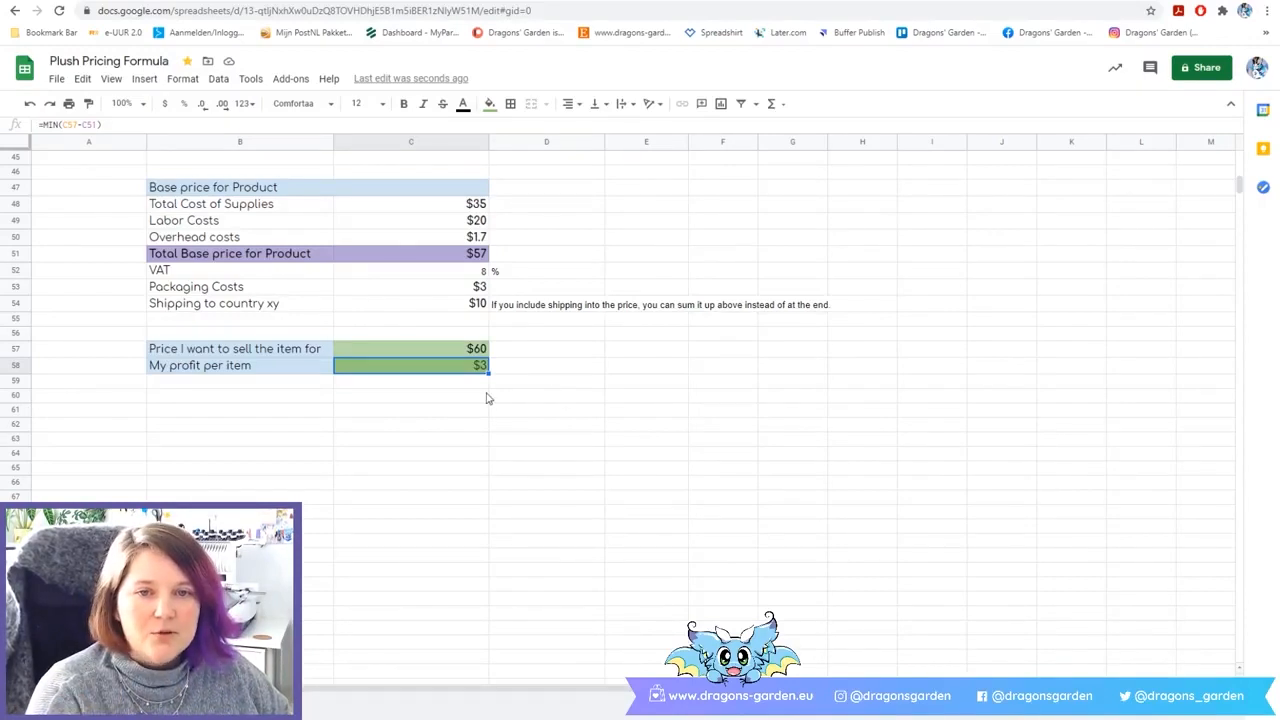
Set Price I want to sell the item for to $40.
{"action": "scroll", "coordinate": [486, 400], "scroll_direction": "up", "scroll_amount": 1}
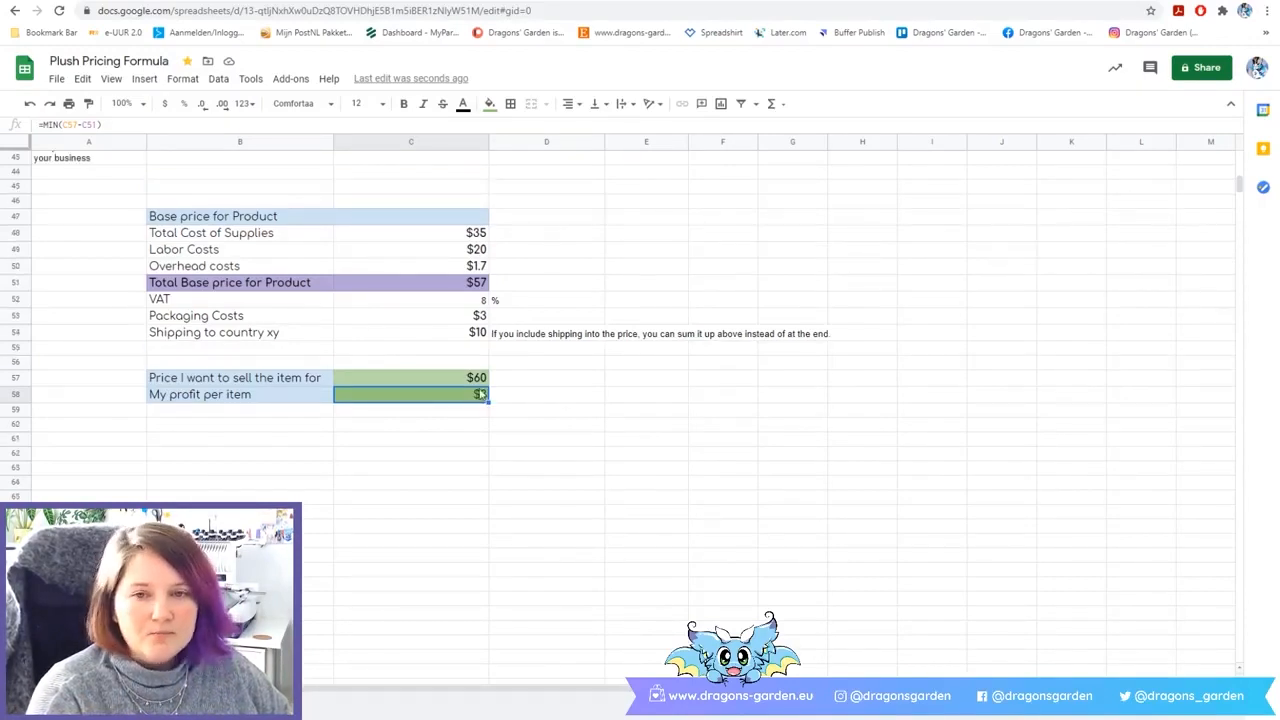
{"action": "left_click", "coordinate": [477, 380]}
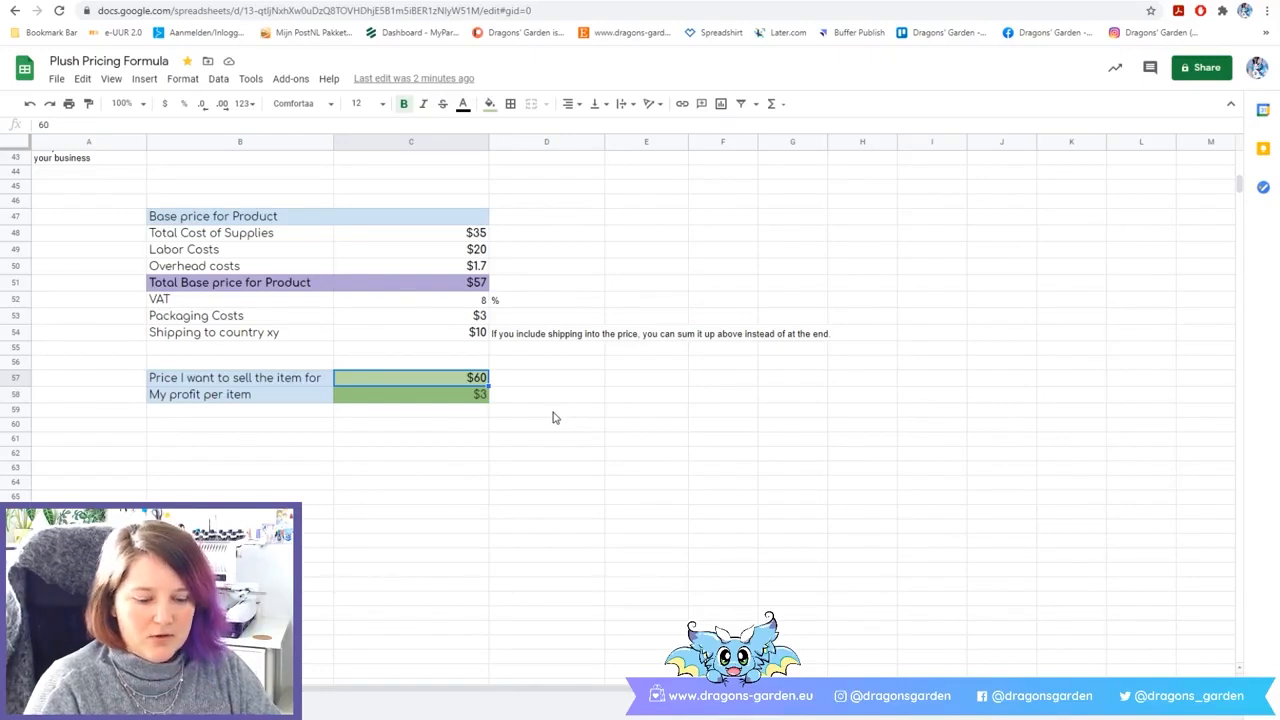
{"action": "type", "text": "4"}
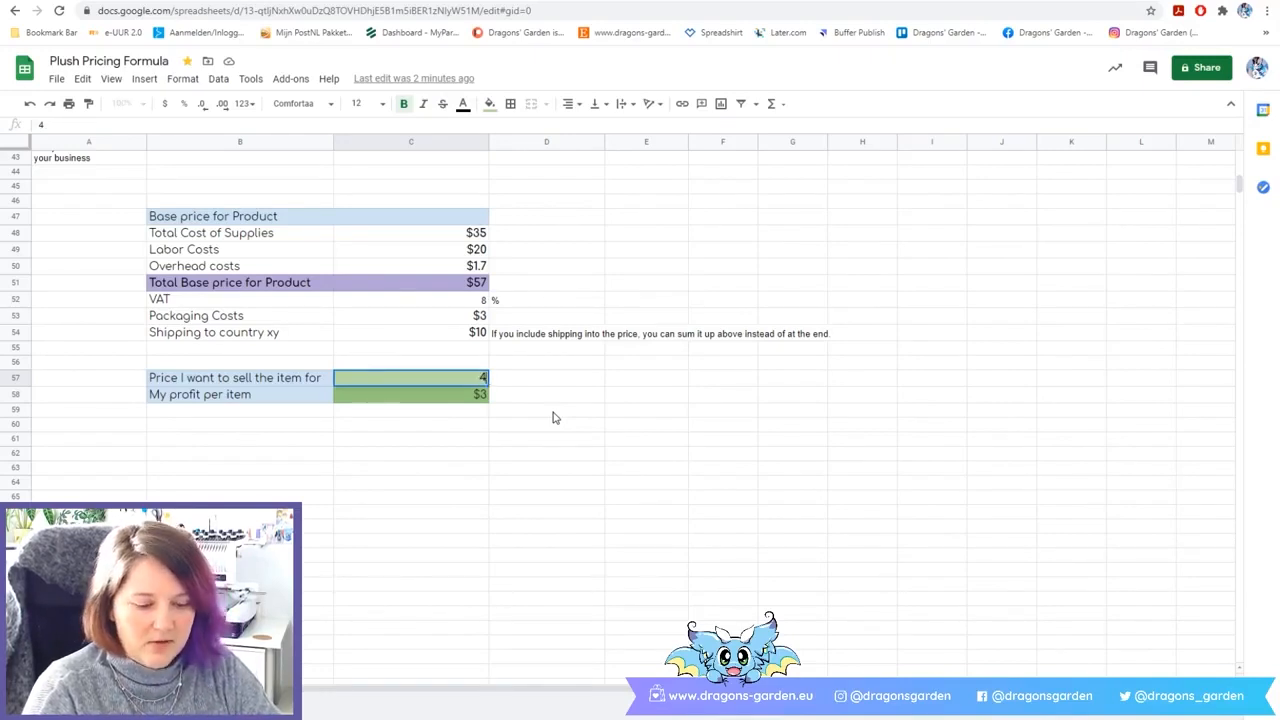
{"action": "type", "text": "0"}
{"action": "key", "text": "Return"}
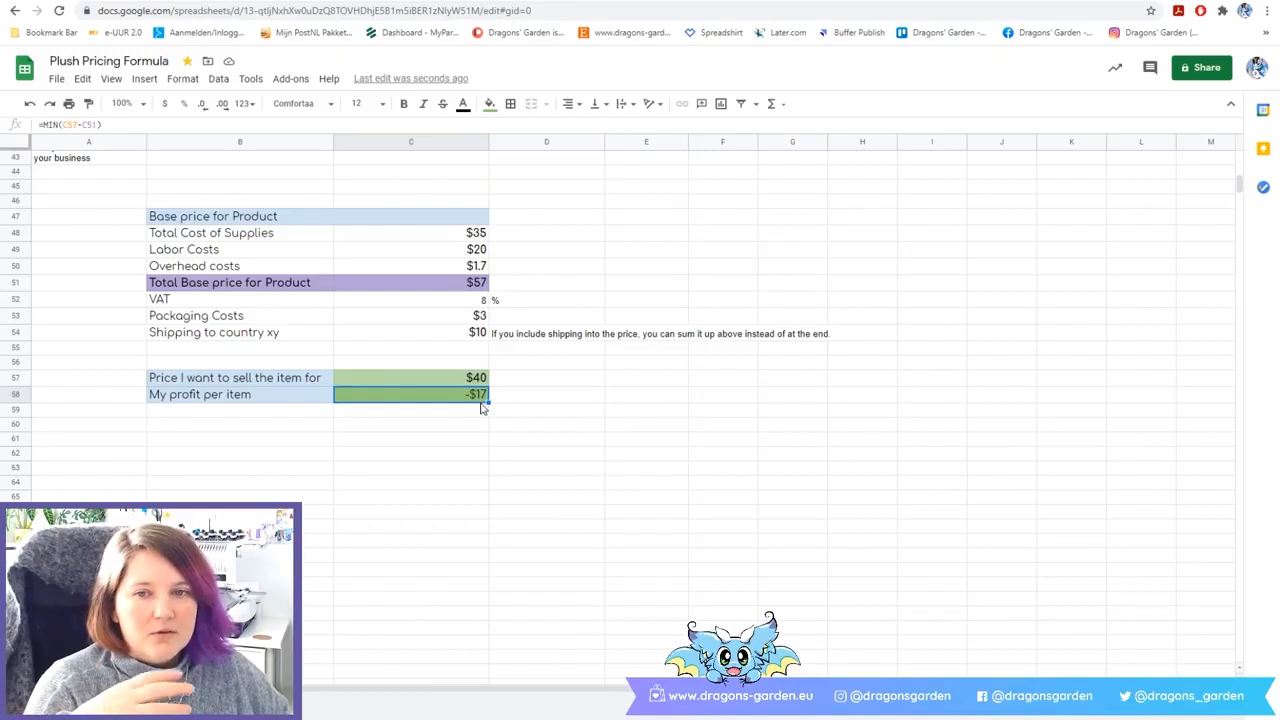
Review the lowered selling price against the overhead, labor, time and Cost Of Supplies sections of the plush sheet.
{"action": "left_click", "coordinate": [478, 385]}
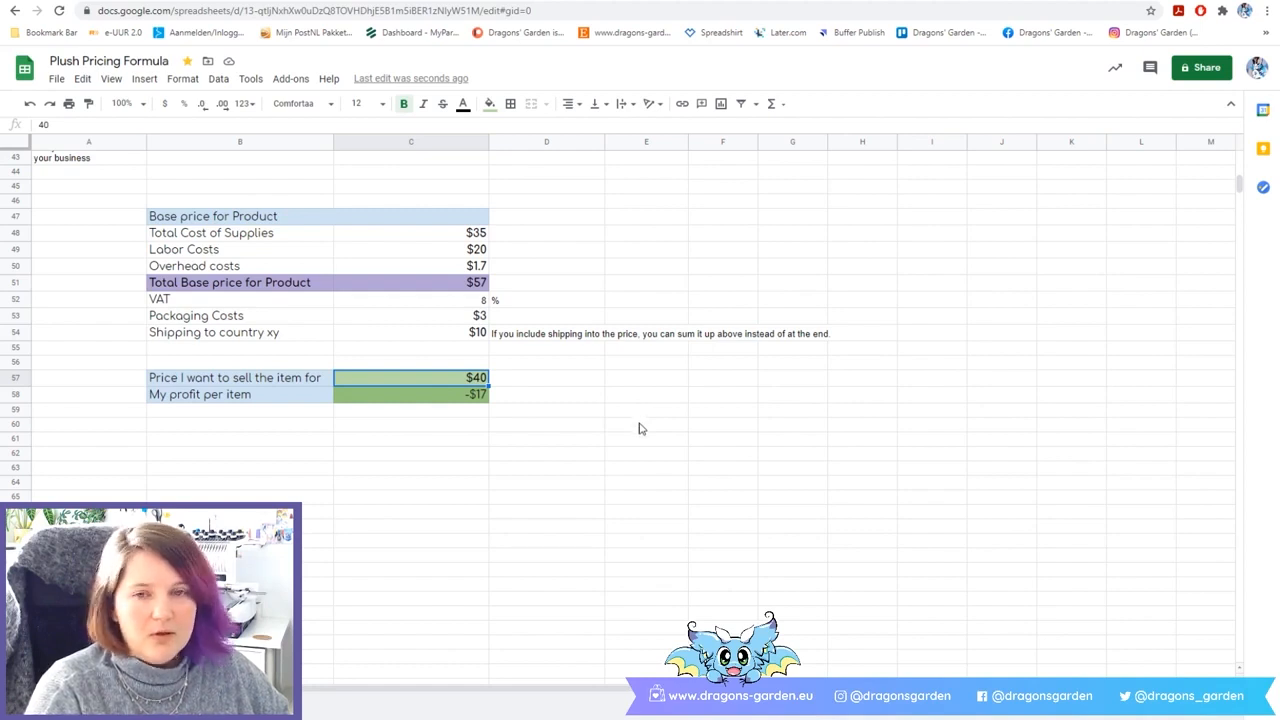
{"action": "scroll", "coordinate": [641, 430], "scroll_direction": "up", "scroll_amount": 1}
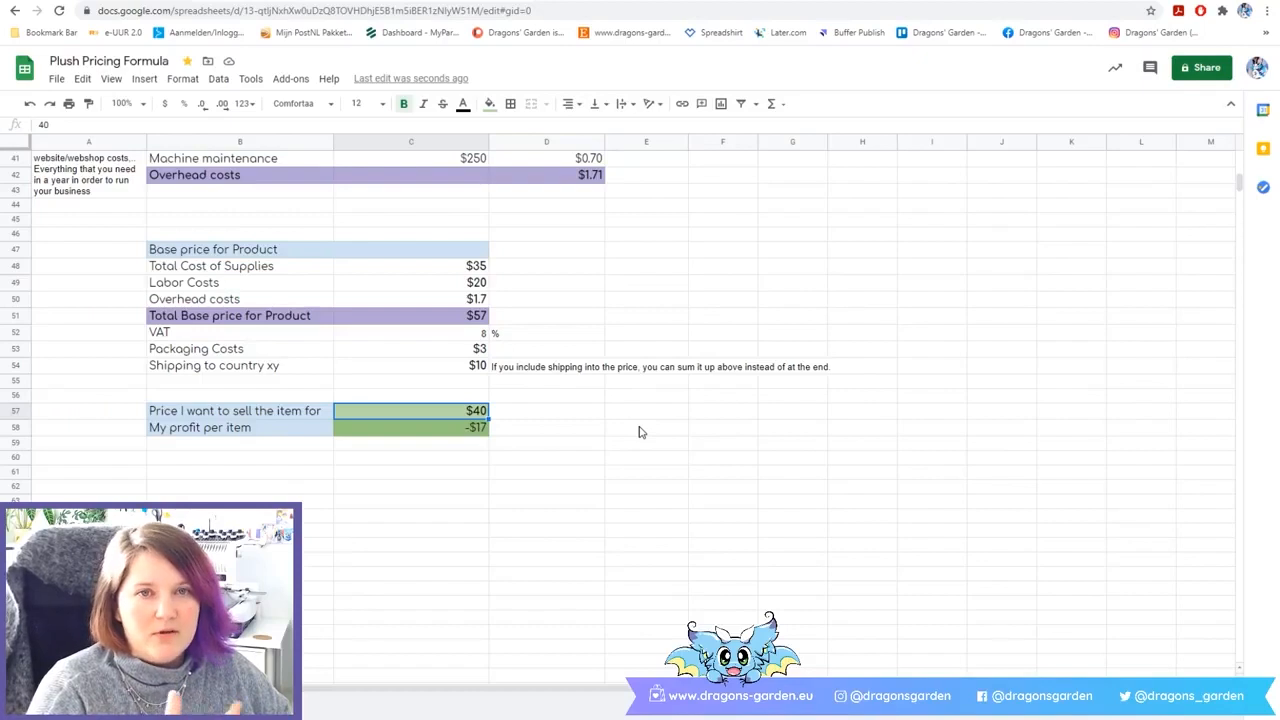
{"action": "scroll", "coordinate": [639, 432], "scroll_direction": "up", "scroll_amount": 2}
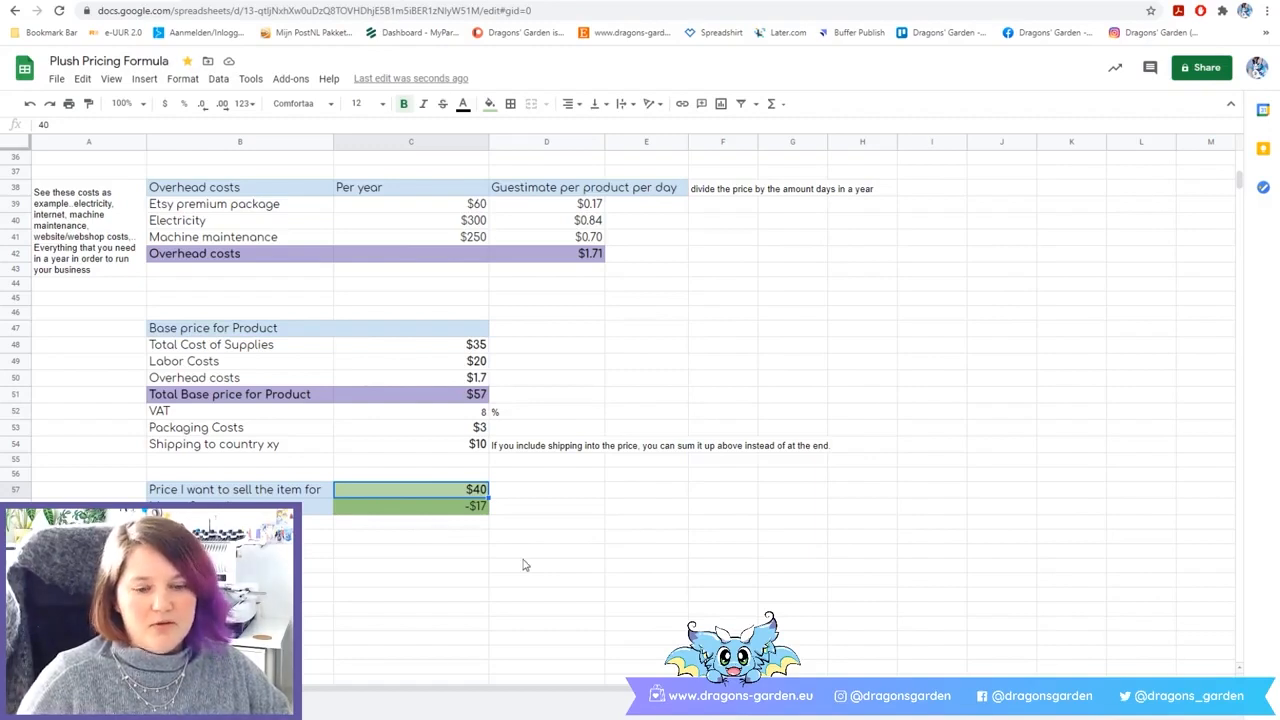
{"action": "scroll", "coordinate": [523, 565], "scroll_direction": "up", "scroll_amount": 1}
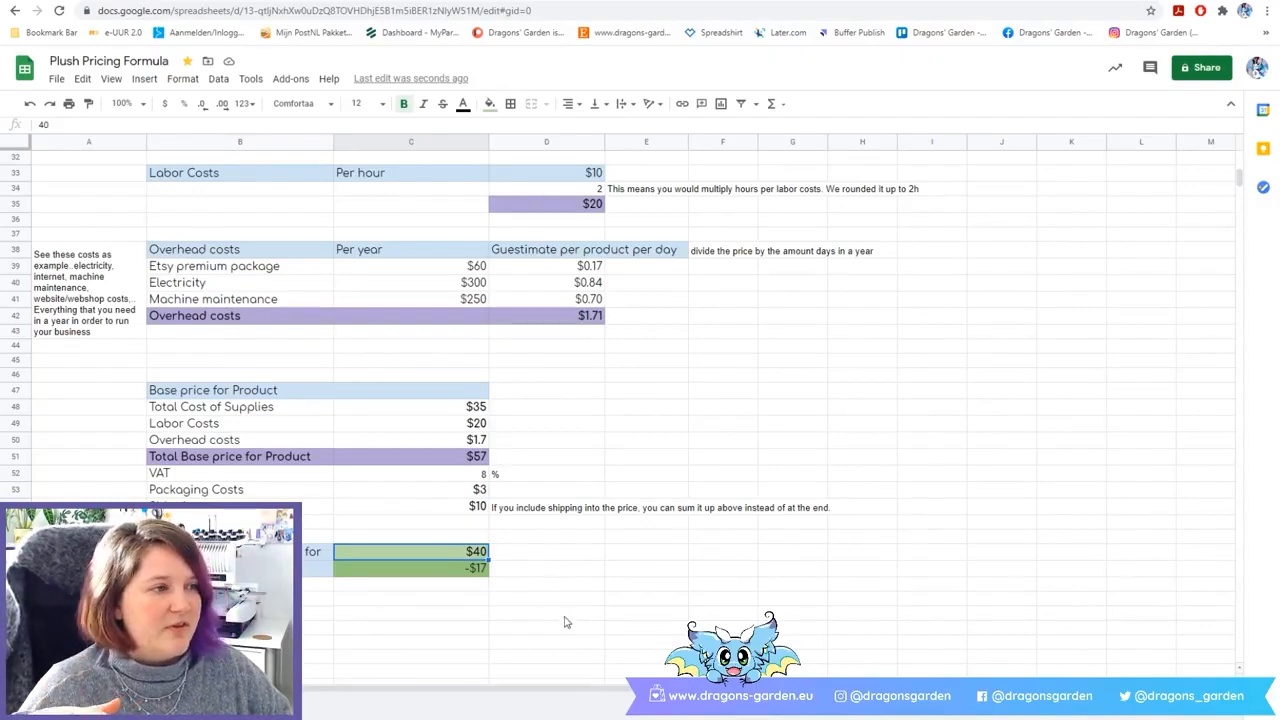
{"action": "scroll", "coordinate": [562, 617], "scroll_direction": "up", "scroll_amount": 9}
{"action": "scroll", "coordinate": [564, 622], "scroll_direction": "up", "scroll_amount": 2}
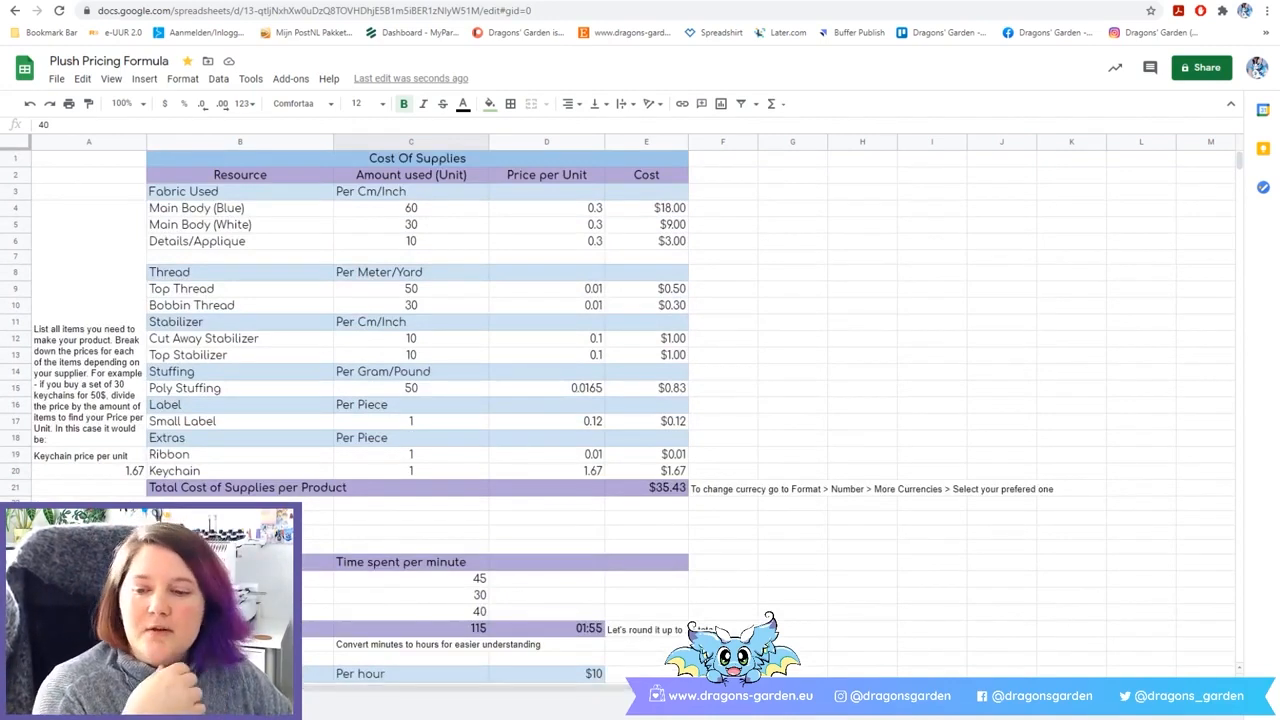
Compare the hourly labor rate on the plush sheet with the one on the pattern pricing sheet.
{"action": "left_click", "coordinate": [232, 707]}
{"action": "left_click", "coordinate": [960, 566]}
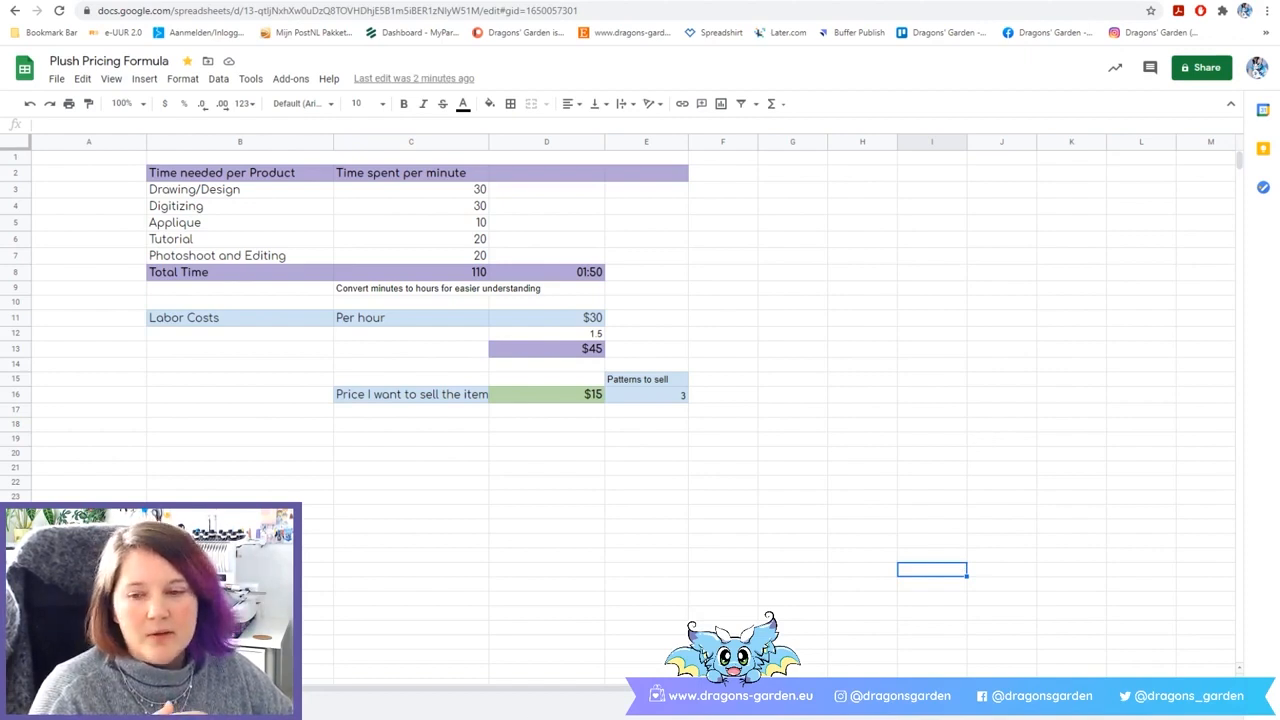
{"action": "left_click", "coordinate": [125, 704]}
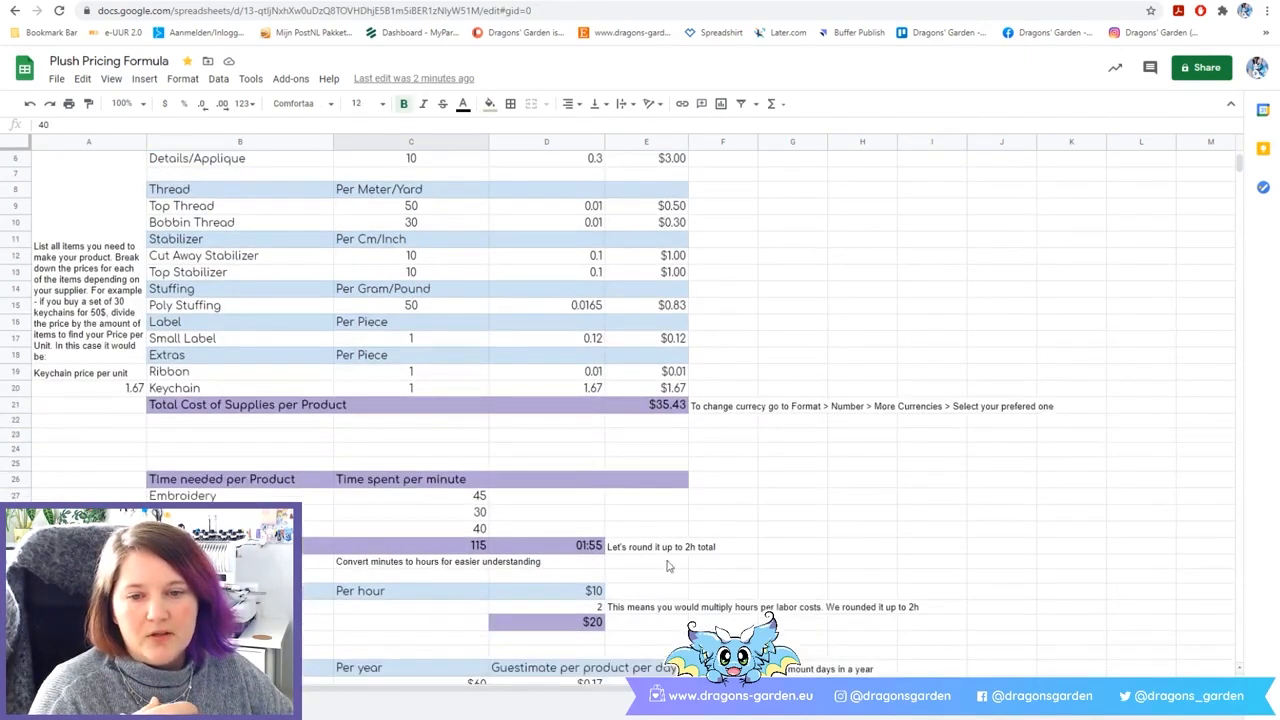
{"action": "left_click", "coordinate": [578, 594]}
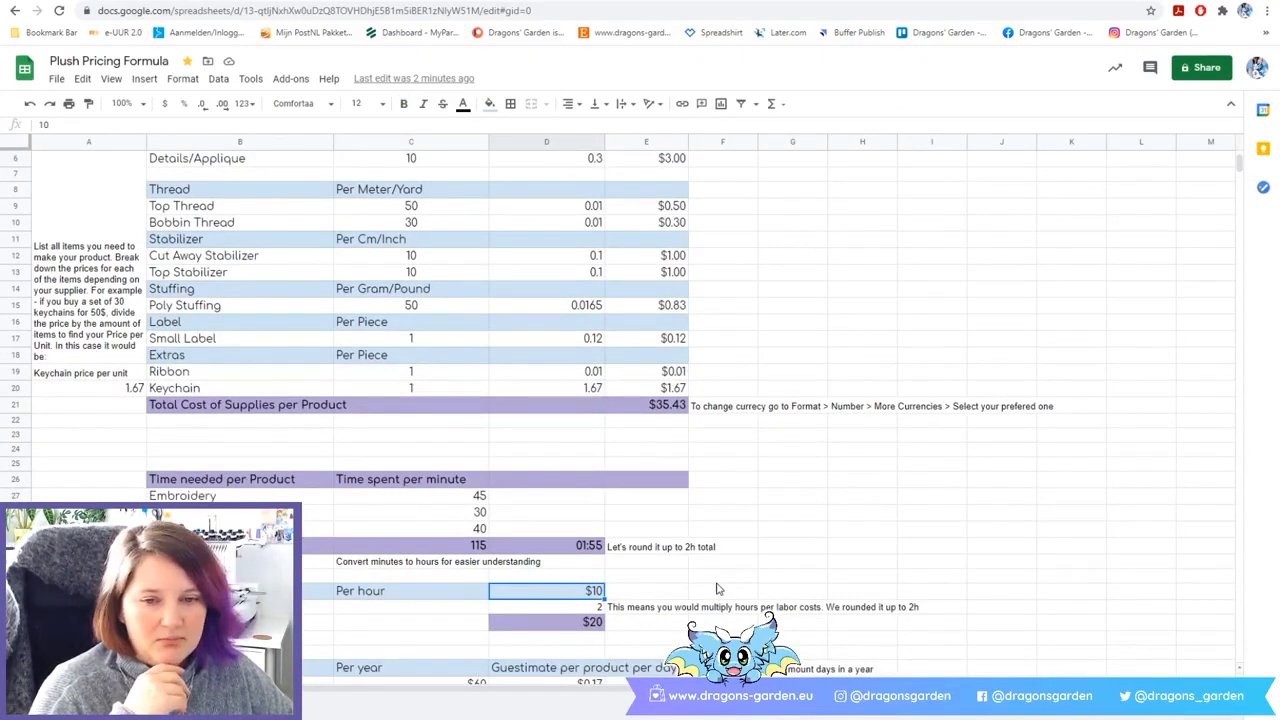
{"action": "left_click", "coordinate": [290, 704]}
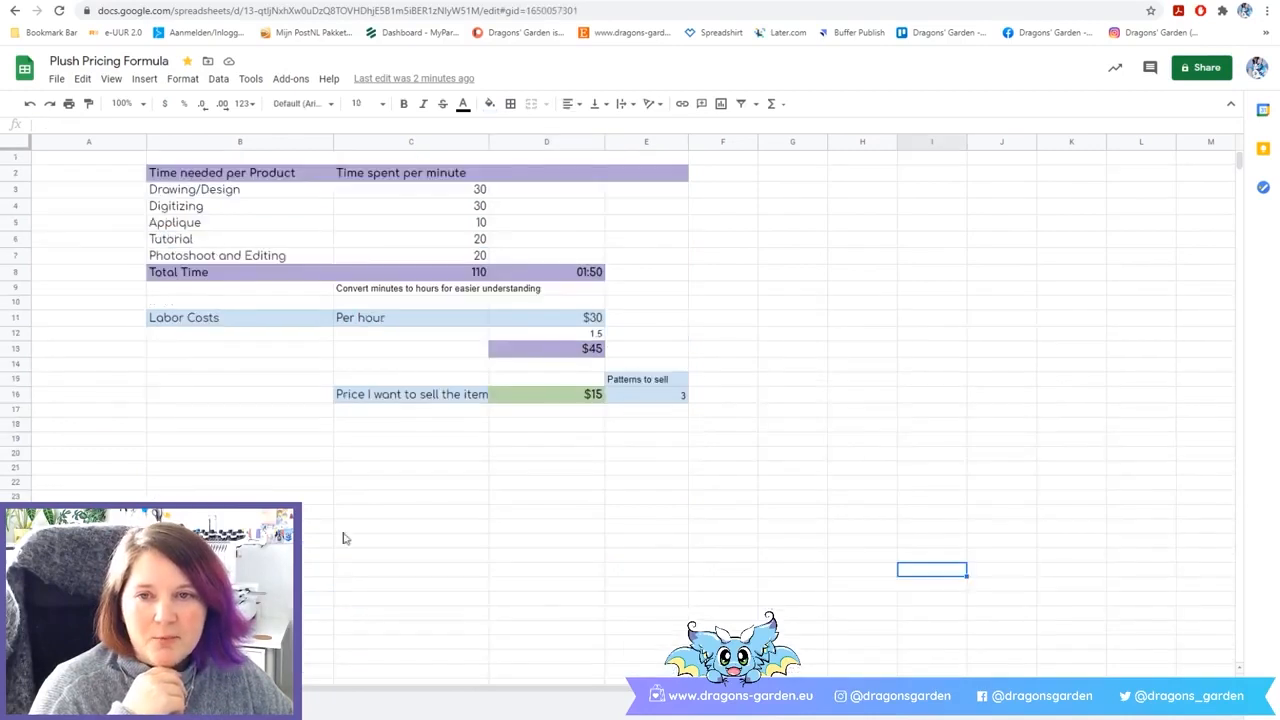
{"action": "left_click", "coordinate": [684, 487]}
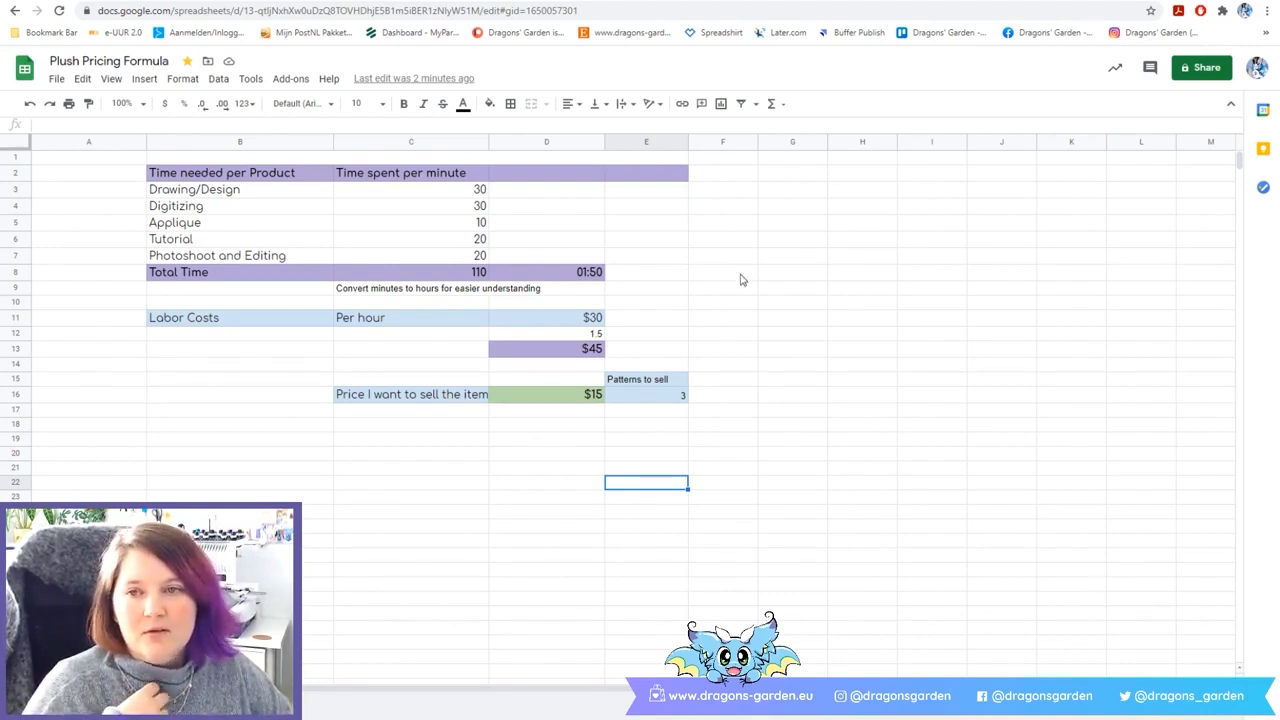
Review the pattern's time entries from Drawing/Design to Photoshoot and Editing and the formula converting Total Time to hours.
{"action": "left_click", "coordinate": [302, 194]}
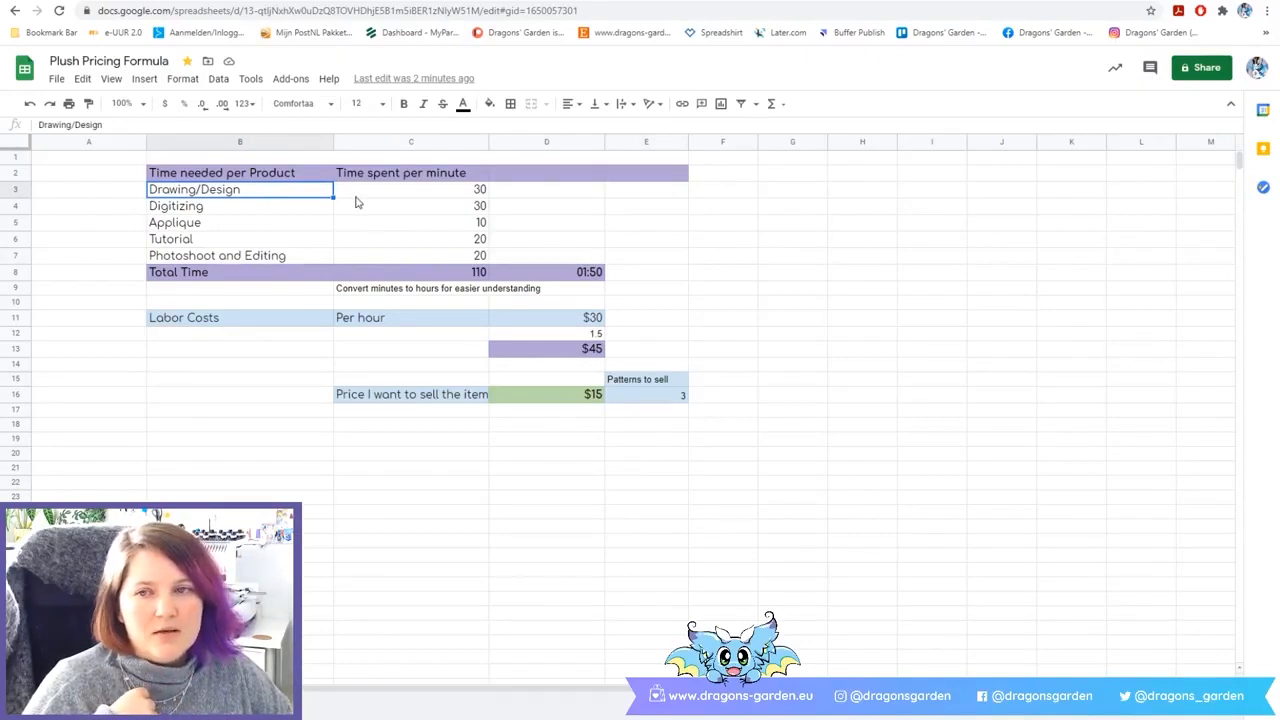
{"action": "left_click", "coordinate": [297, 217]}
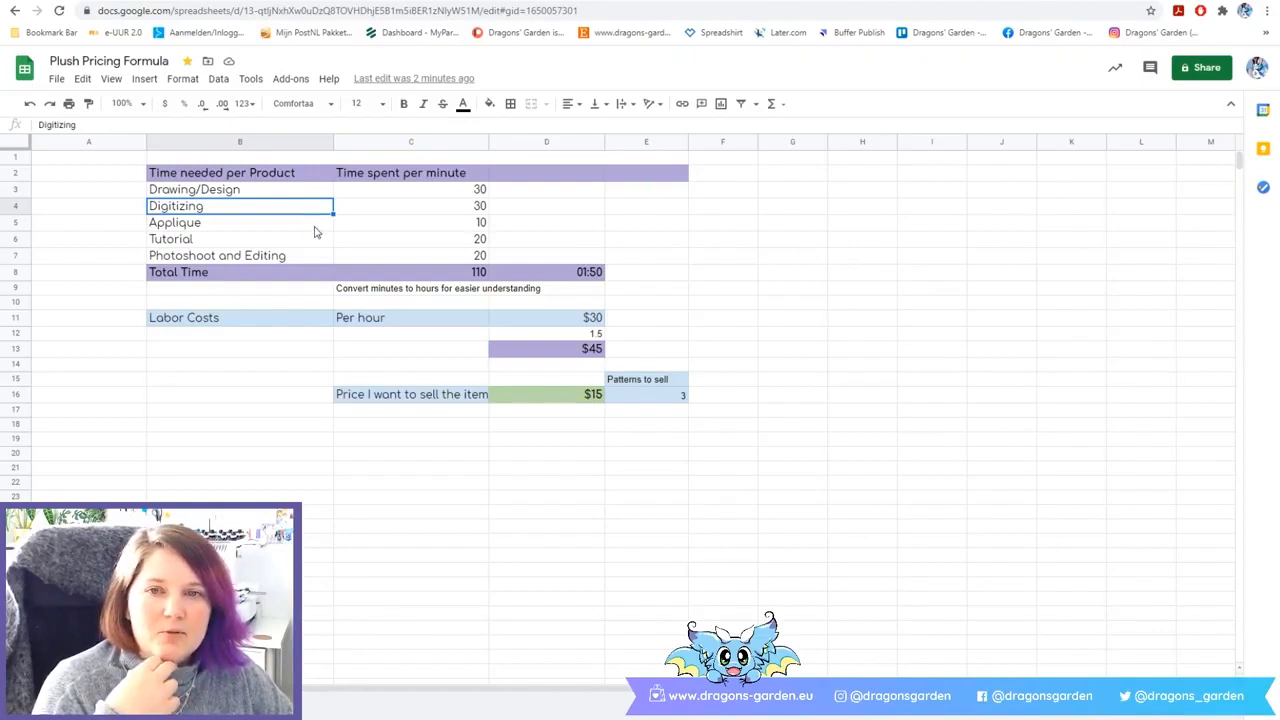
{"action": "left_click", "coordinate": [313, 228]}
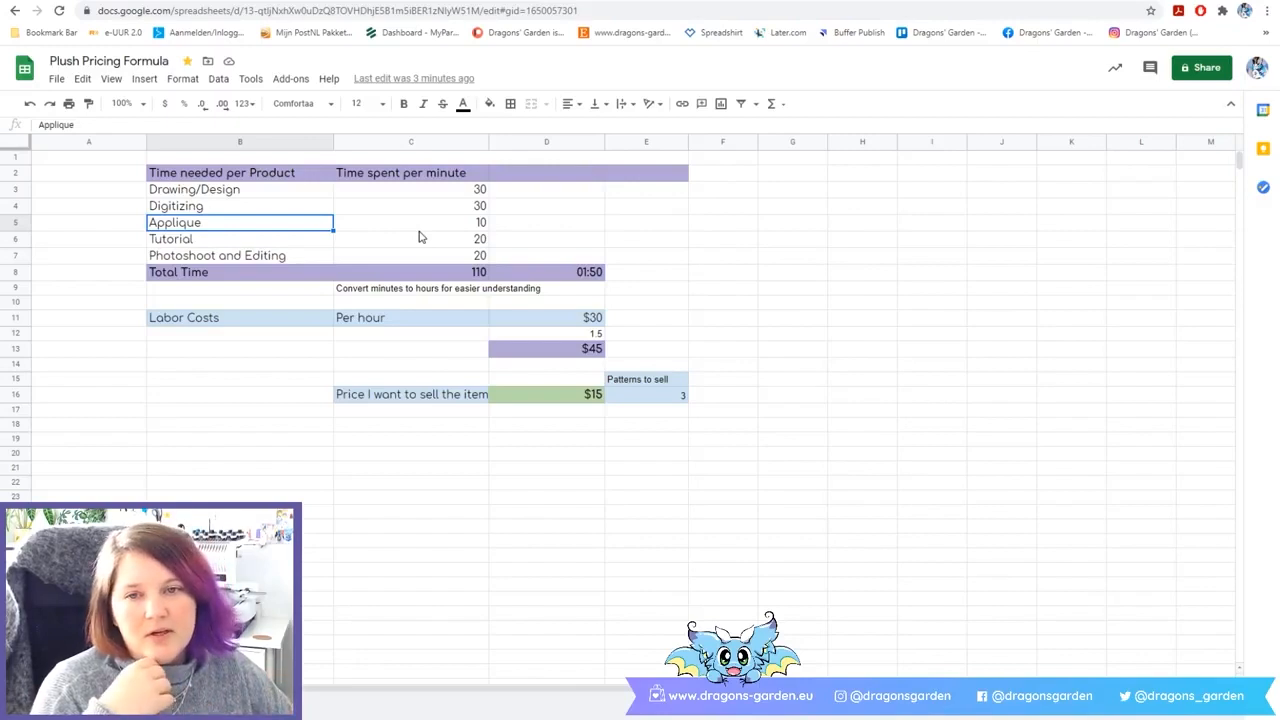
{"action": "key", "text": "Right"}
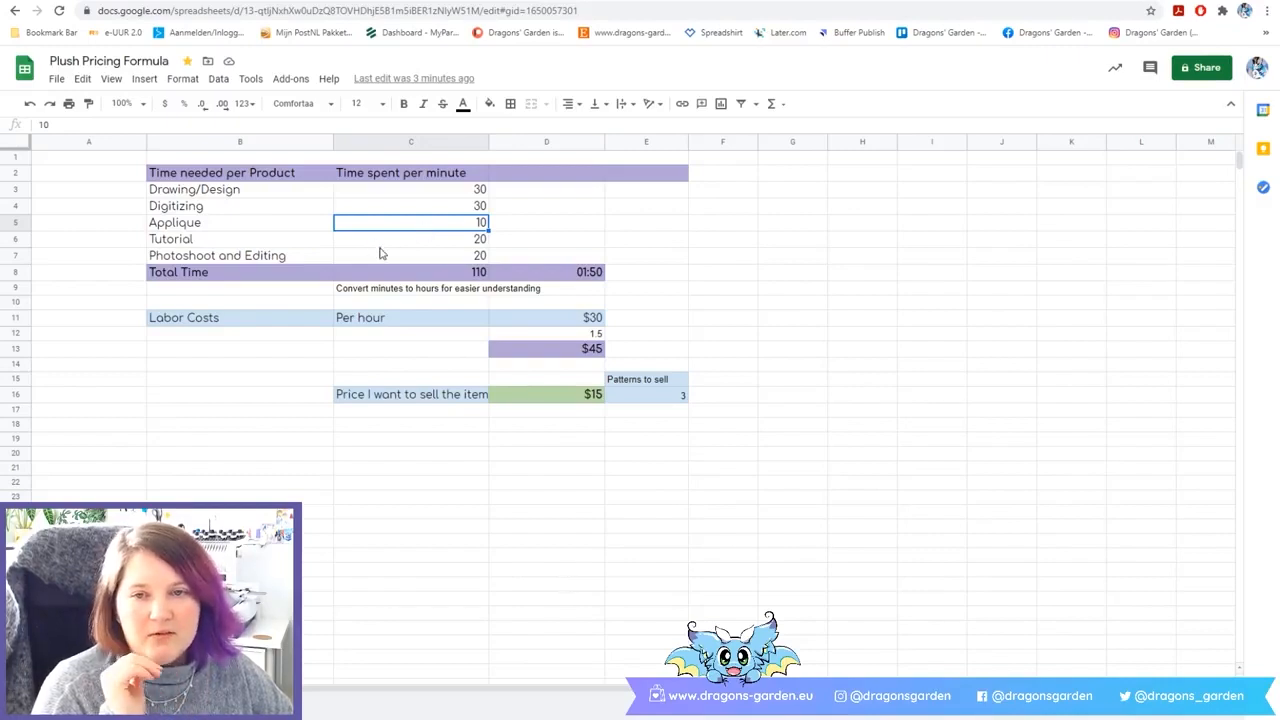
{"action": "left_click", "coordinate": [342, 246]}
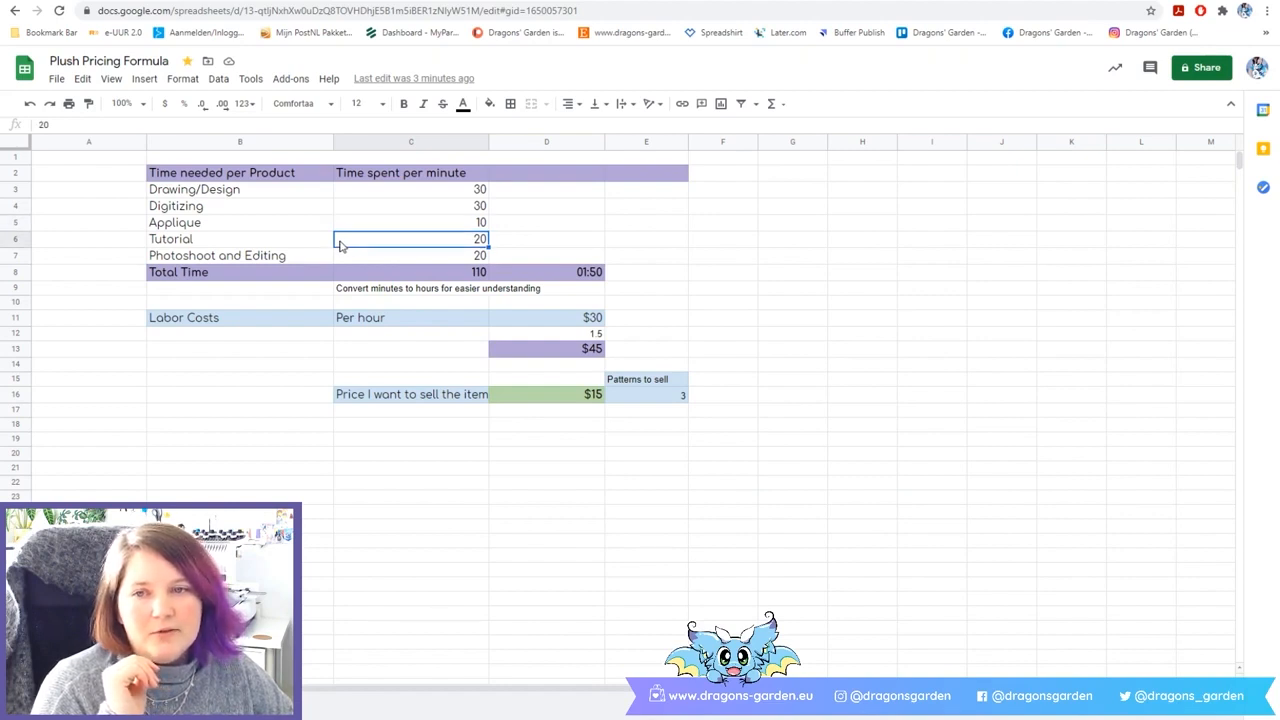
{"action": "left_click", "coordinate": [342, 260]}
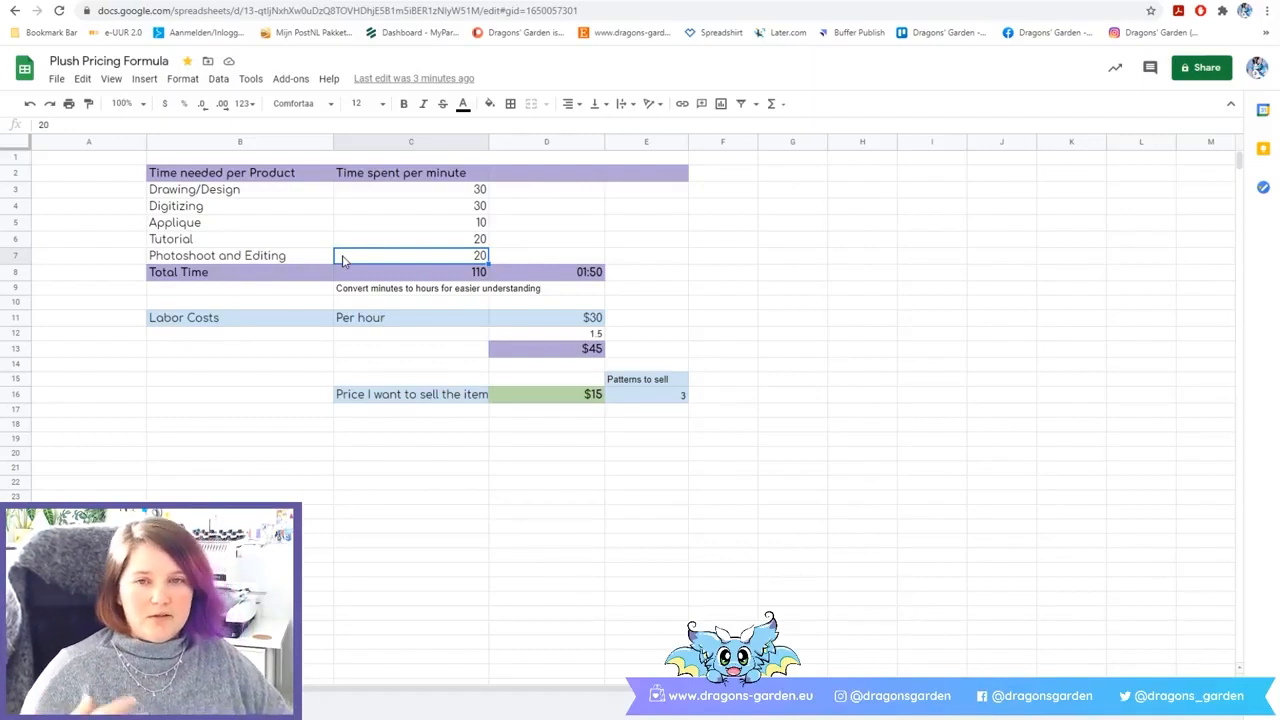
{"action": "left_click", "coordinate": [523, 278]}
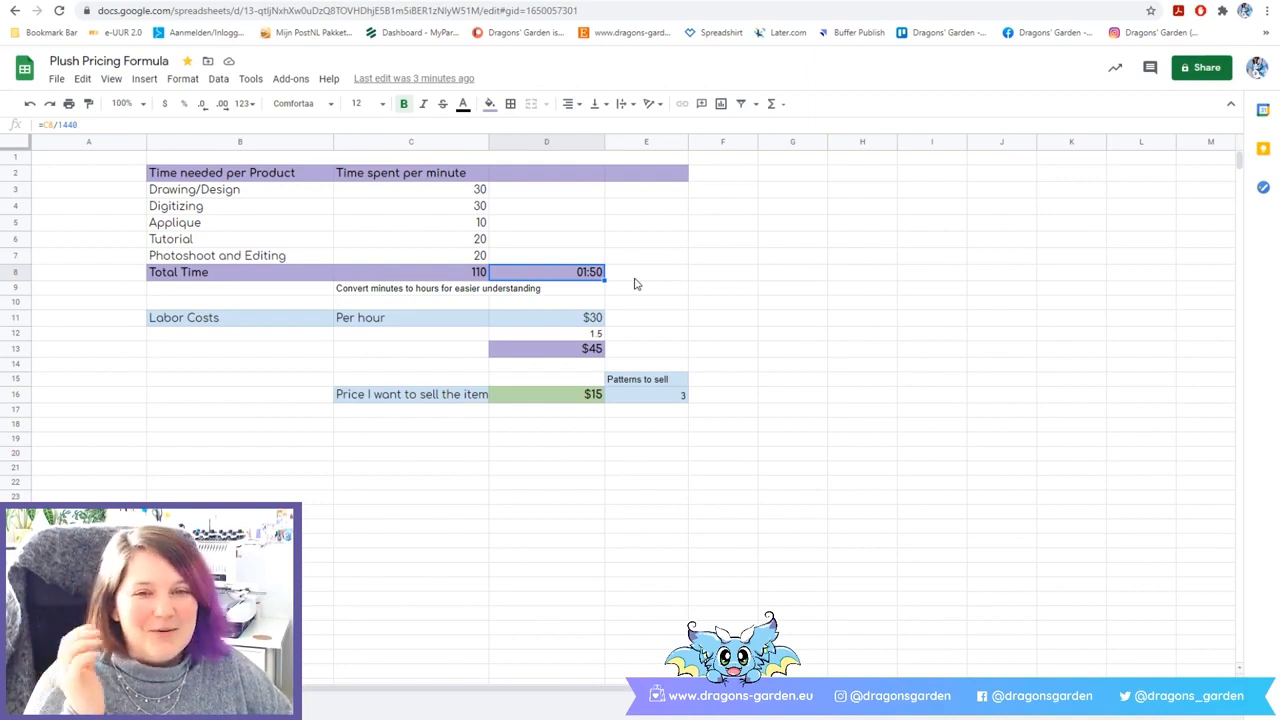
Inspect the pattern's hourly labor rate, the hours worked and the formula multiplying them into the labor total.
{"action": "left_click", "coordinate": [594, 322]}
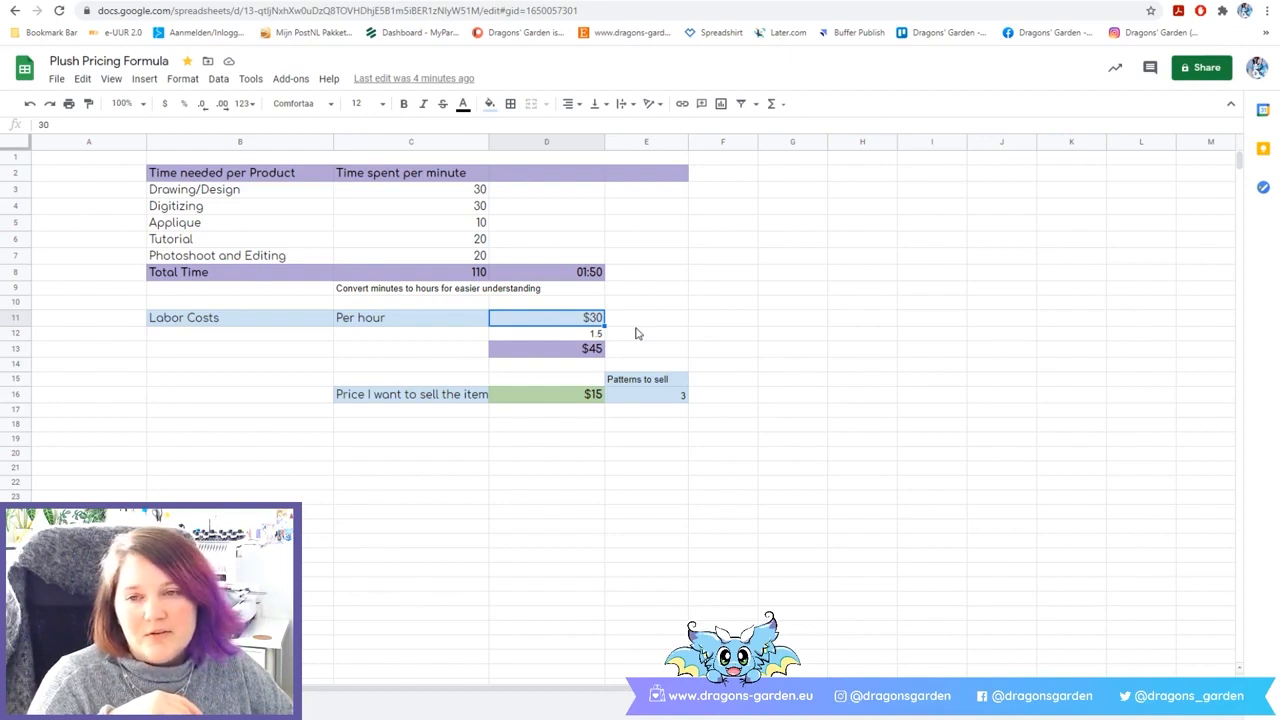
{"action": "left_click", "coordinate": [598, 337]}
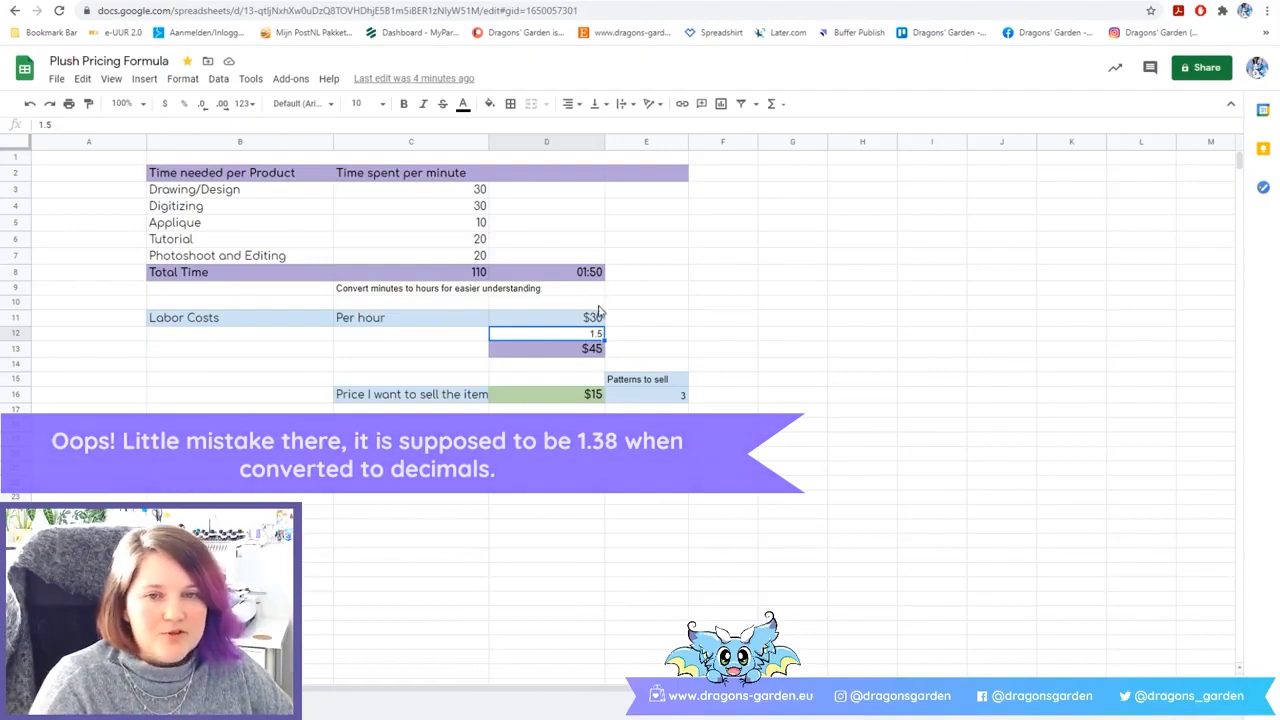
{"action": "left_click", "coordinate": [595, 350]}
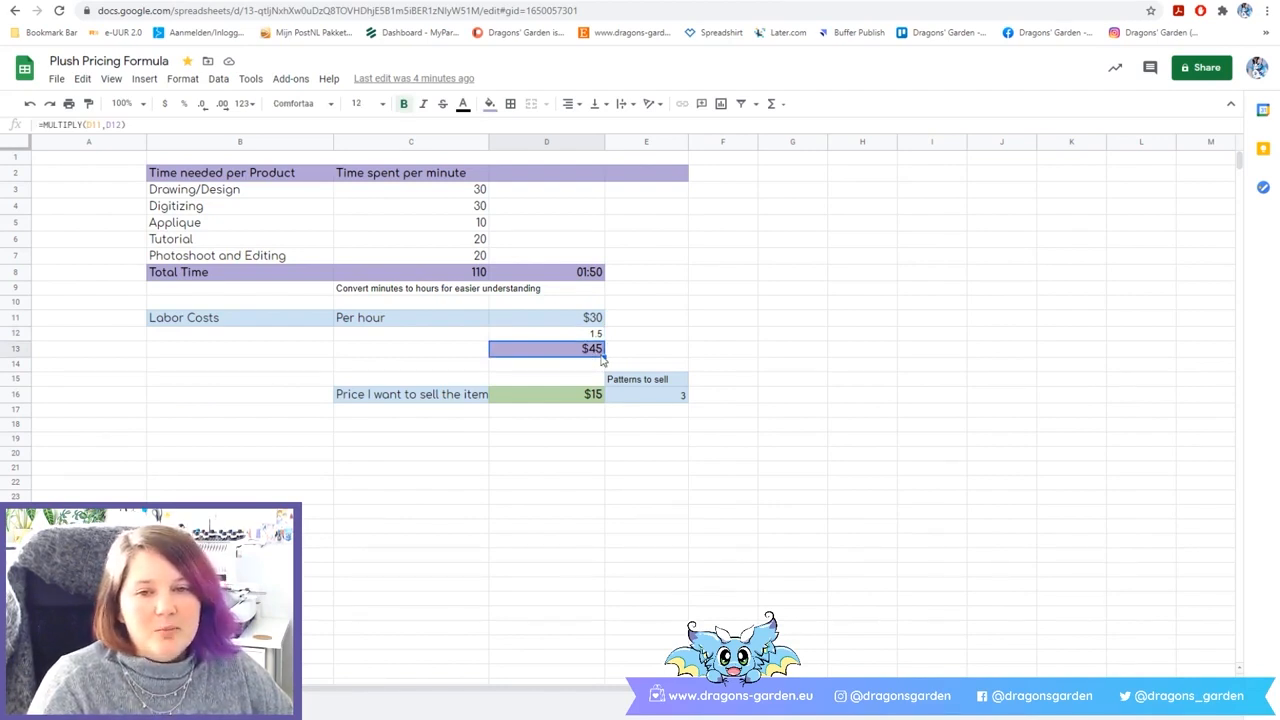
Inspect the pattern's selling price and the Patterns to sell formula that divides the labor total by it.
{"action": "left_click", "coordinate": [594, 396]}
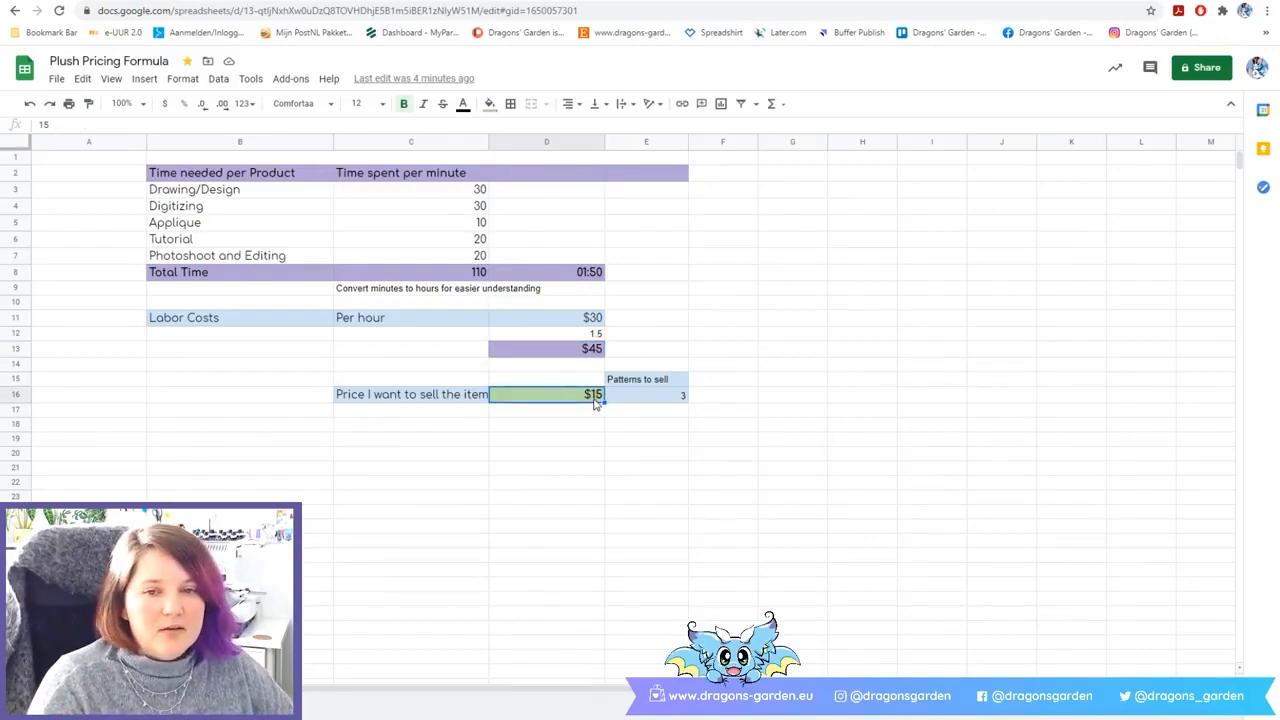
{"action": "double_click", "coordinate": [680, 396]}
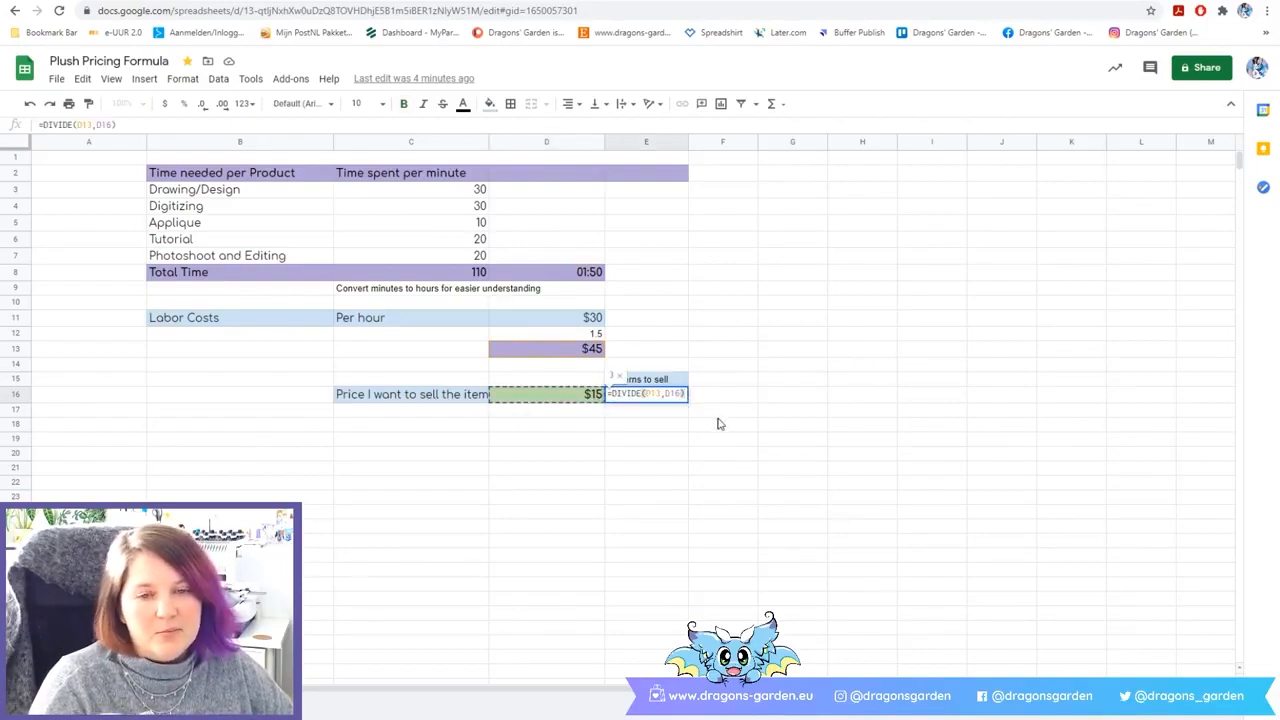
{"action": "key", "text": "Escape"}
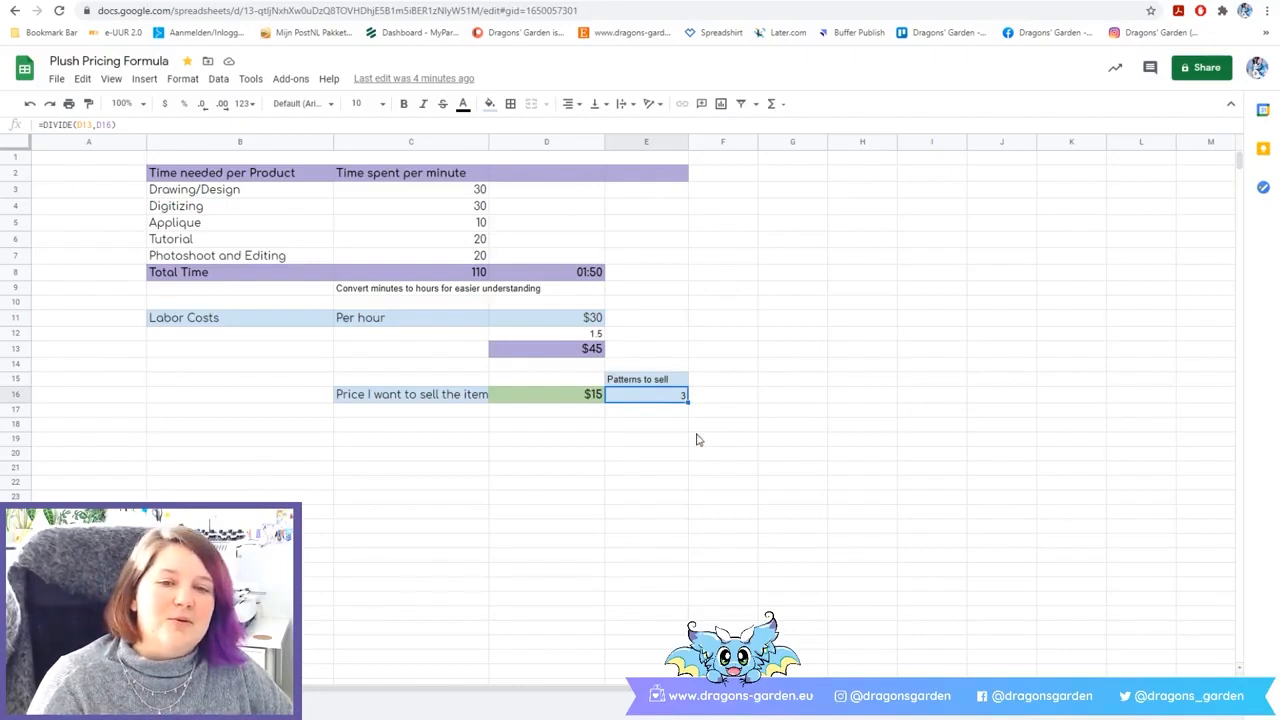
{"action": "left_click", "coordinate": [598, 350]}
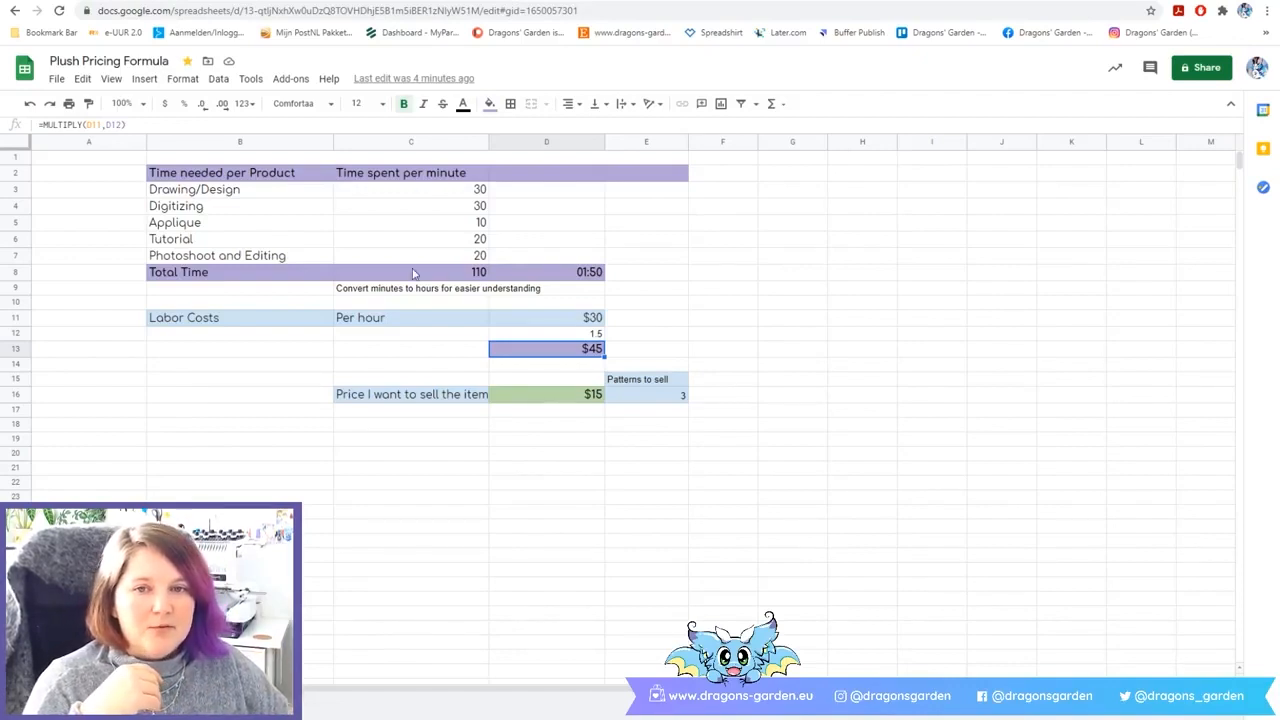
Set the Tutorial time in the pattern's Time needed per Product table to 15 minutes.
{"action": "left_click", "coordinate": [482, 240]}
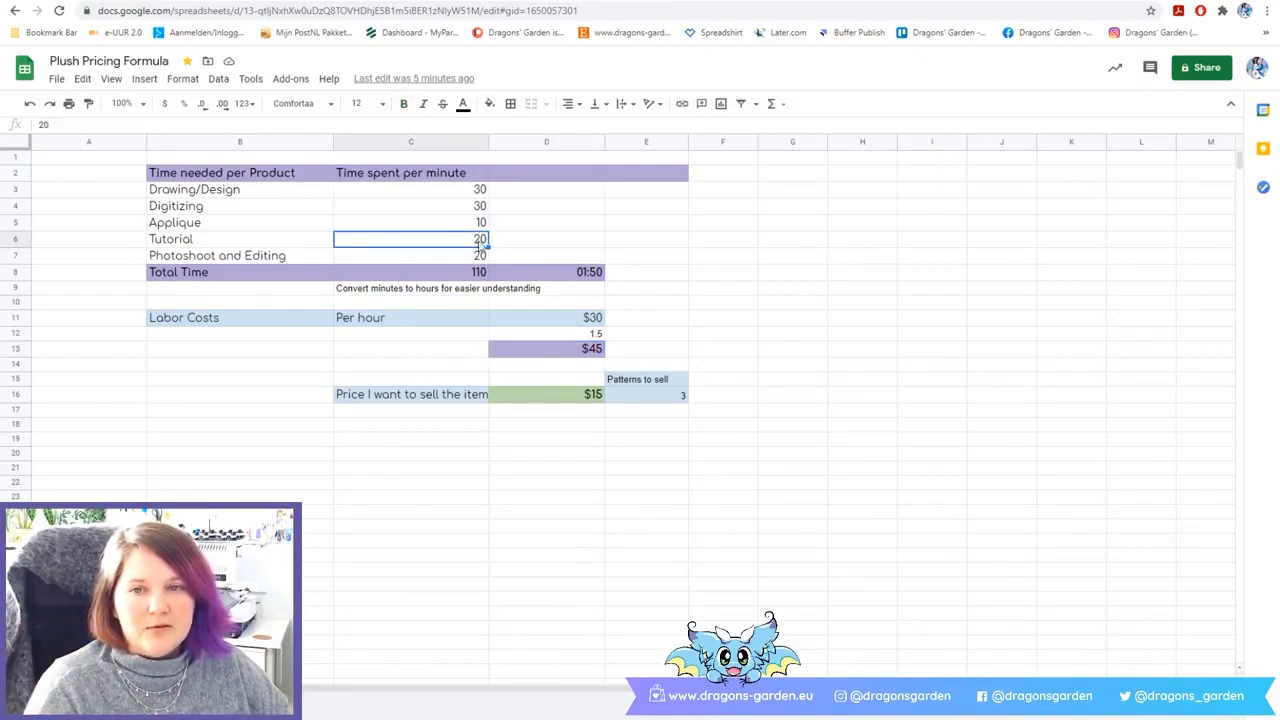
{"action": "type", "text": "15"}
{"action": "left_click", "coordinate": [591, 246]}
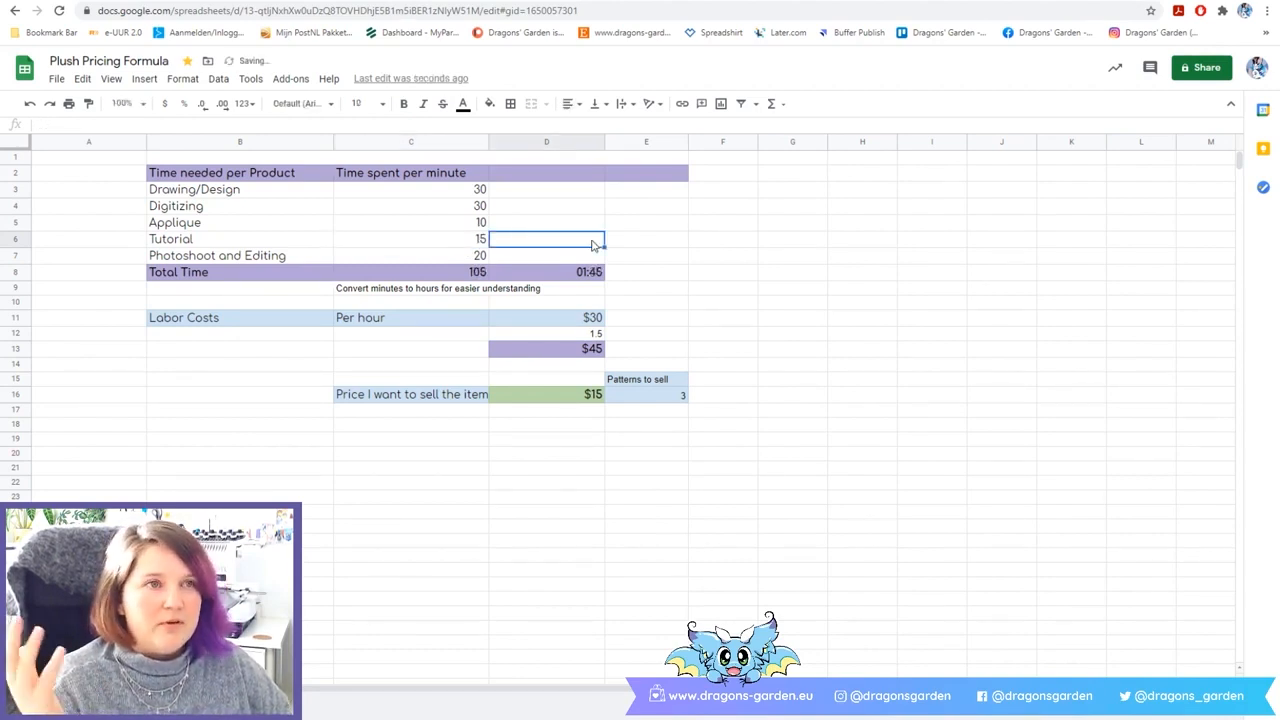
Set the hours worked under the pattern's hourly labor rate to 1.45 and check the Patterns to sell formula.
{"action": "left_click", "coordinate": [592, 340]}
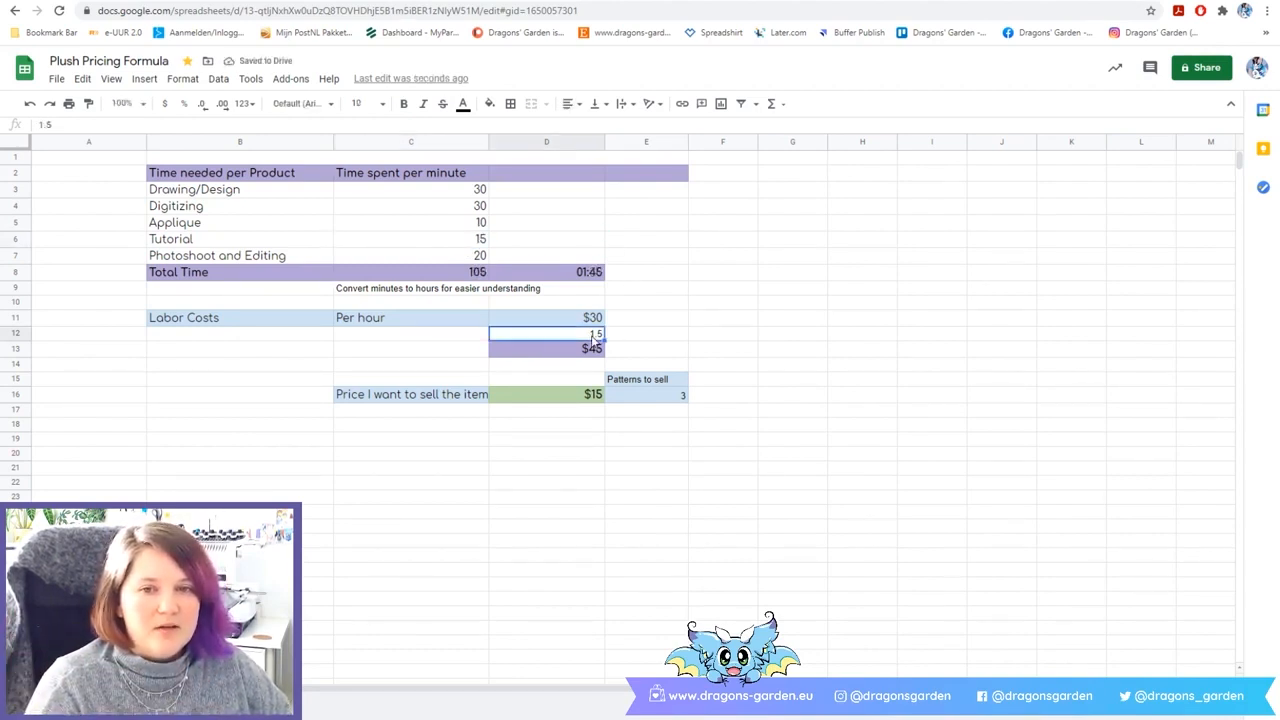
{"action": "double_click", "coordinate": [592, 337]}
{"action": "left_click_drag", "start_coordinate": [597, 333], "coordinate": [611, 332]}
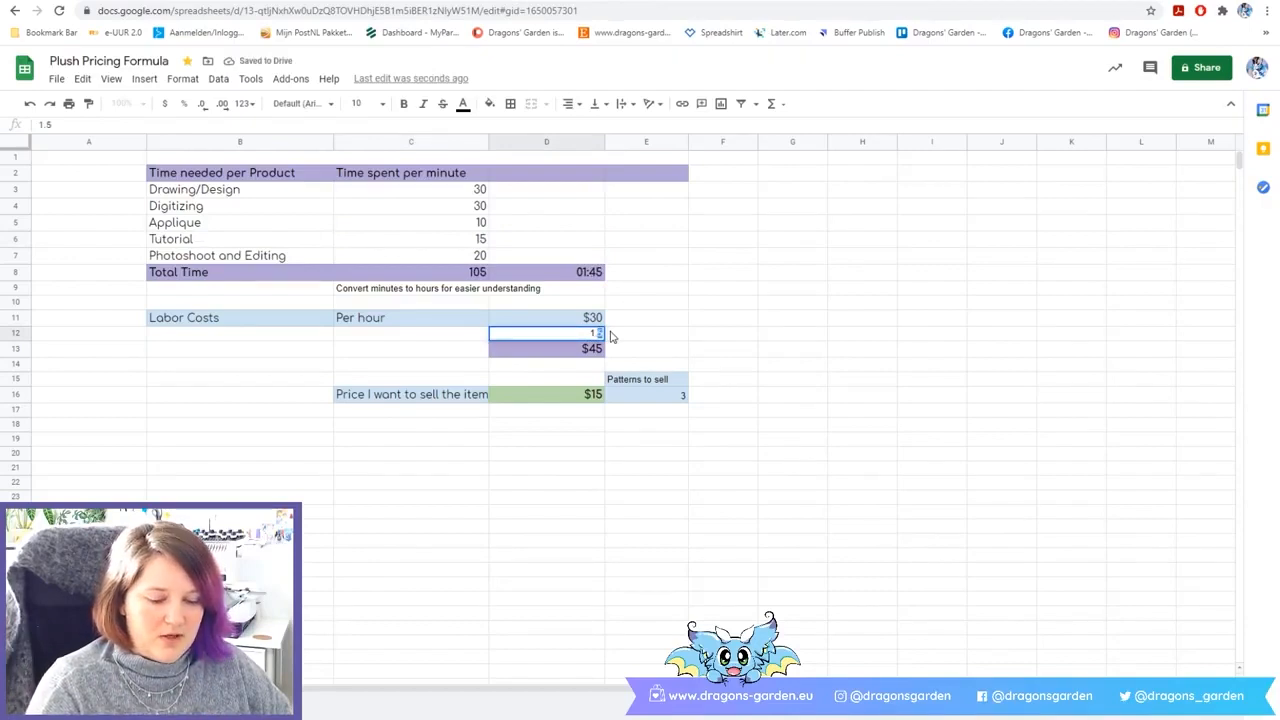
{"action": "type", "text": "45"}
{"action": "key", "text": "Return"}
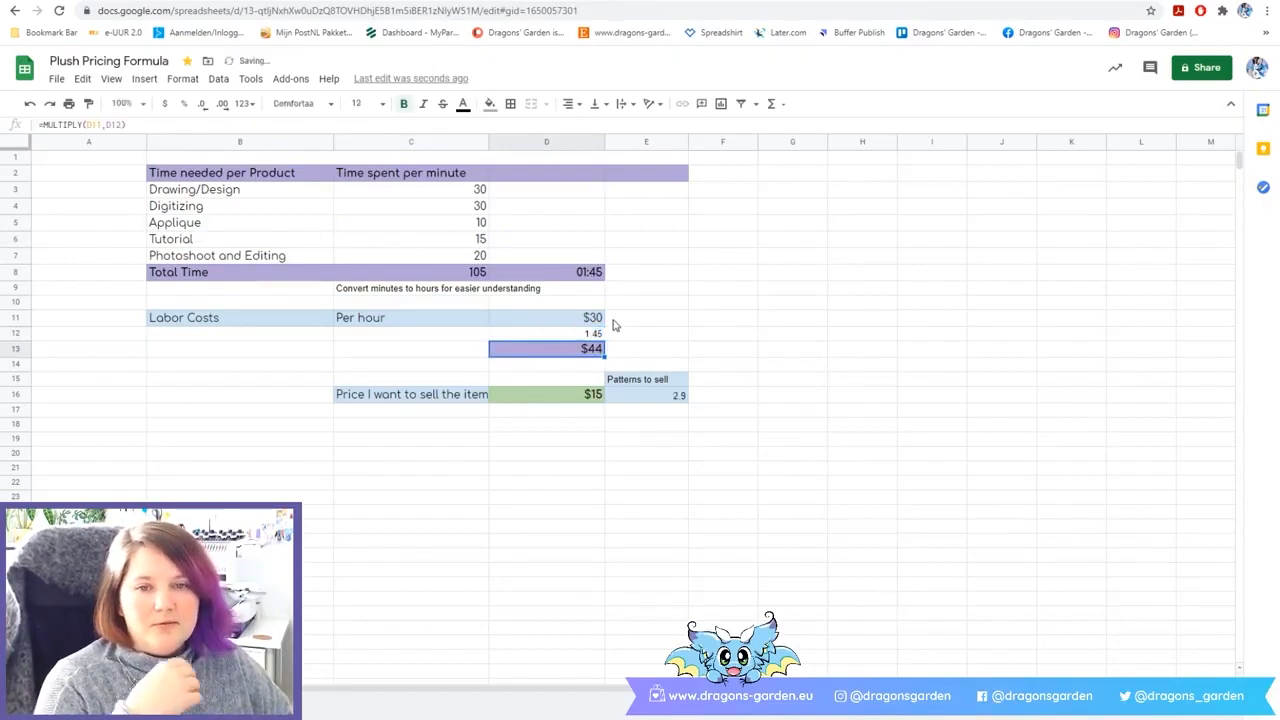
{"action": "left_click", "coordinate": [678, 397]}
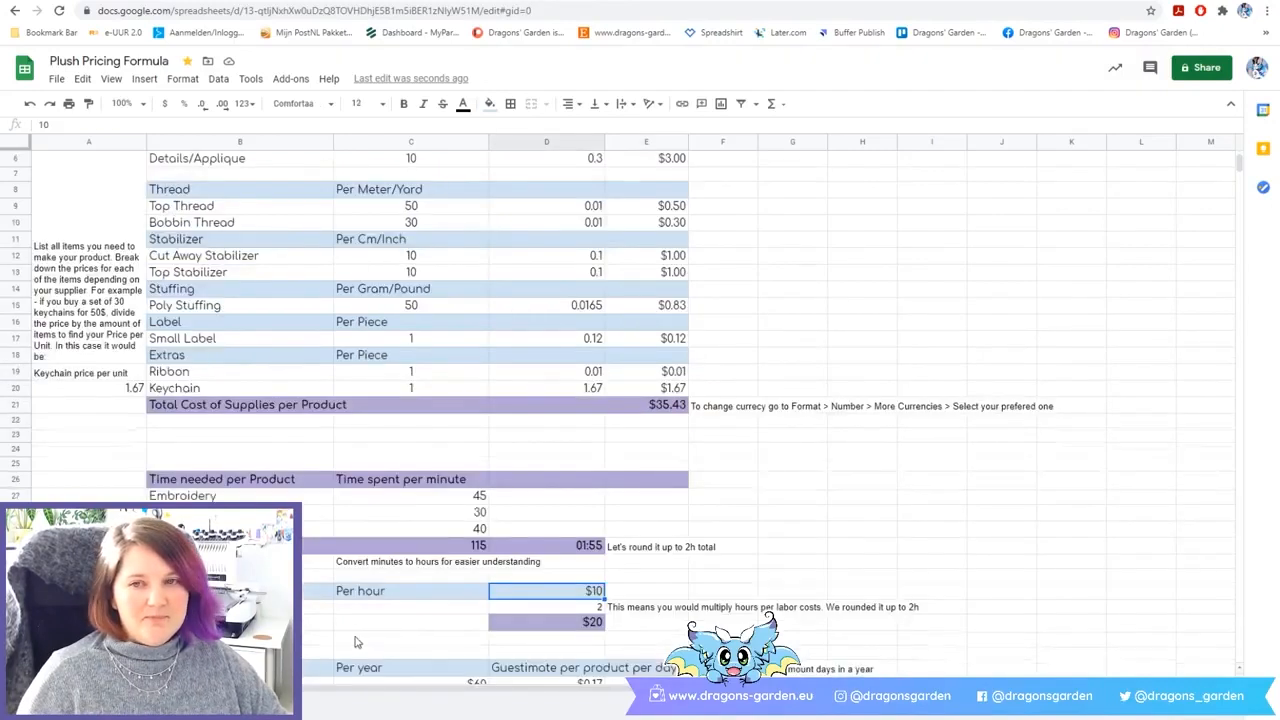
Compare the plush sheet's supply costs, Time needed per Product entries and labor costs with the pattern sheet's time and labor tables.
{"action": "scroll", "coordinate": [355, 642], "scroll_direction": "up", "scroll_amount": 2}
{"action": "scroll", "coordinate": [355, 642], "scroll_direction": "down", "scroll_amount": 5}
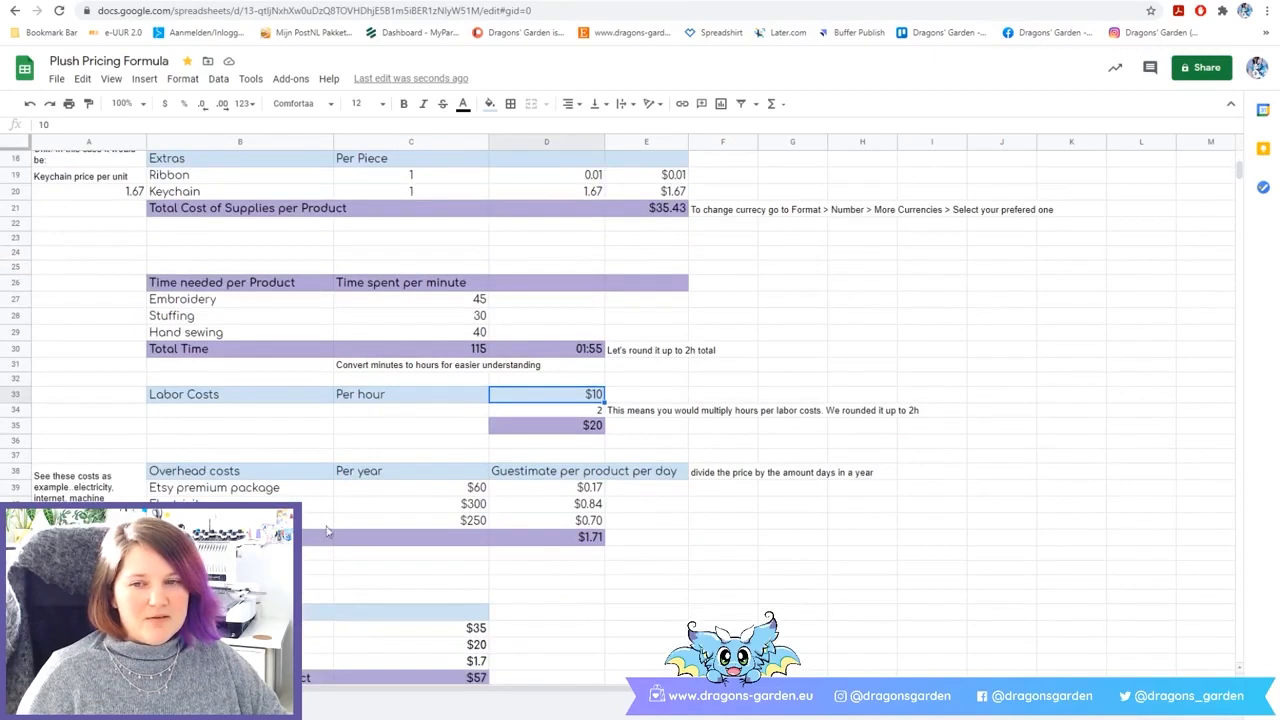
{"action": "left_click", "coordinate": [215, 298]}
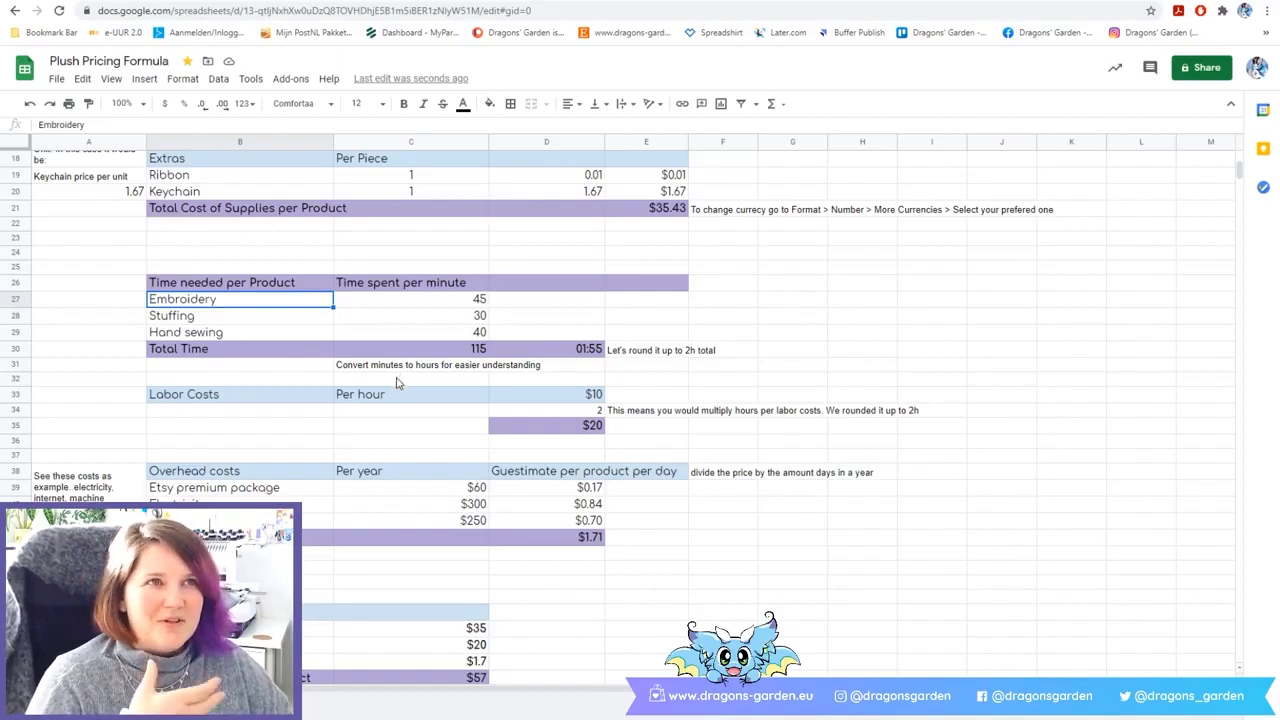
{"action": "left_click", "coordinate": [235, 704]}
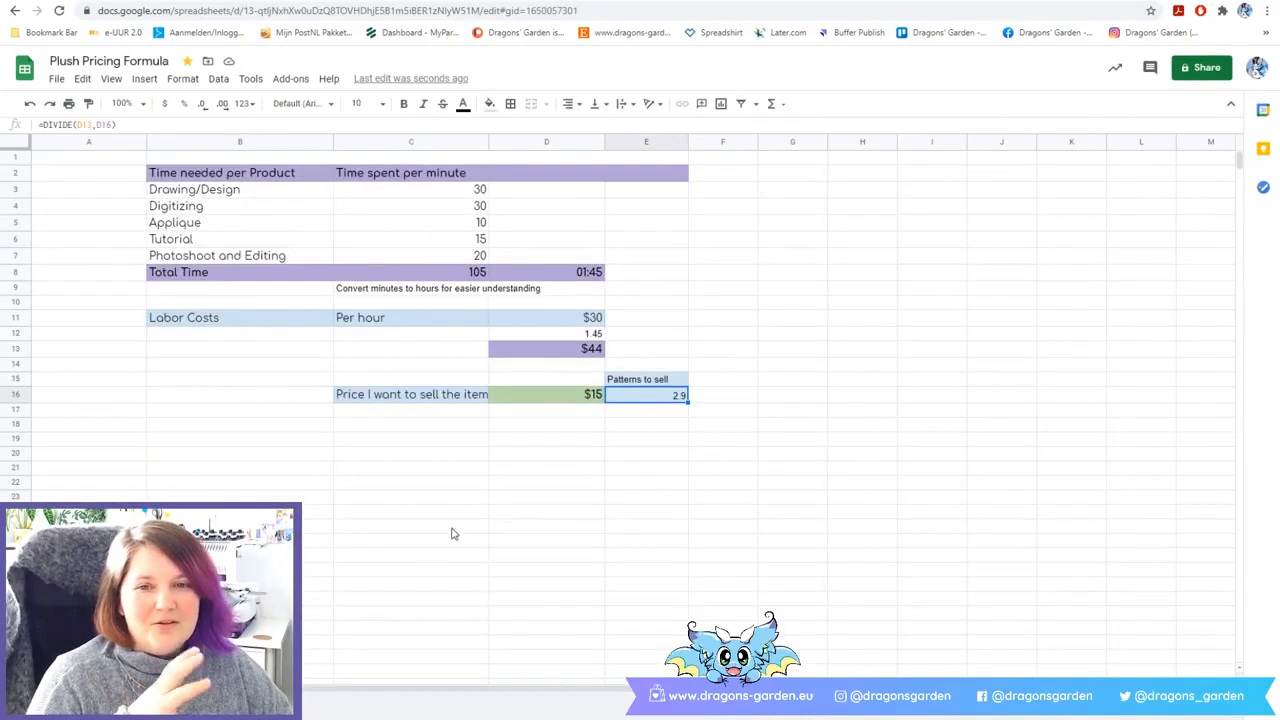
{"action": "left_click", "coordinate": [451, 530]}
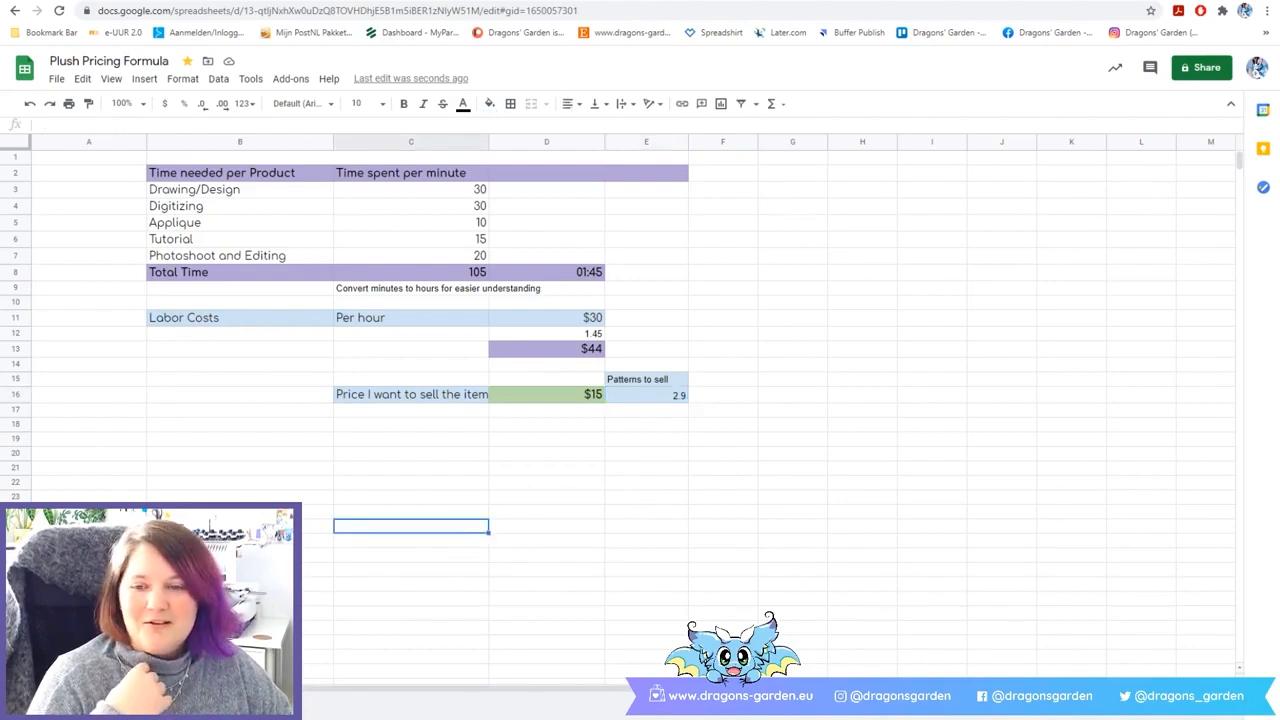
{"action": "left_click", "coordinate": [140, 704]}
{"action": "scroll", "coordinate": [737, 507], "scroll_direction": "up", "scroll_amount": 4}
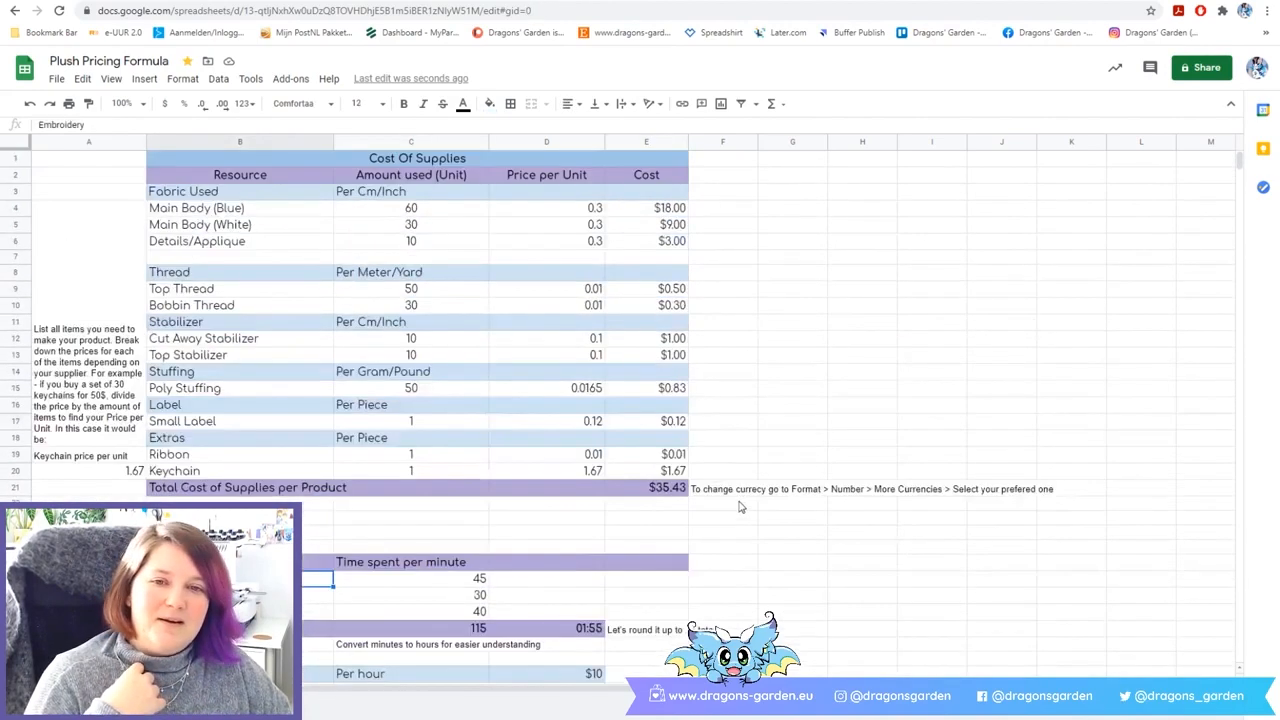